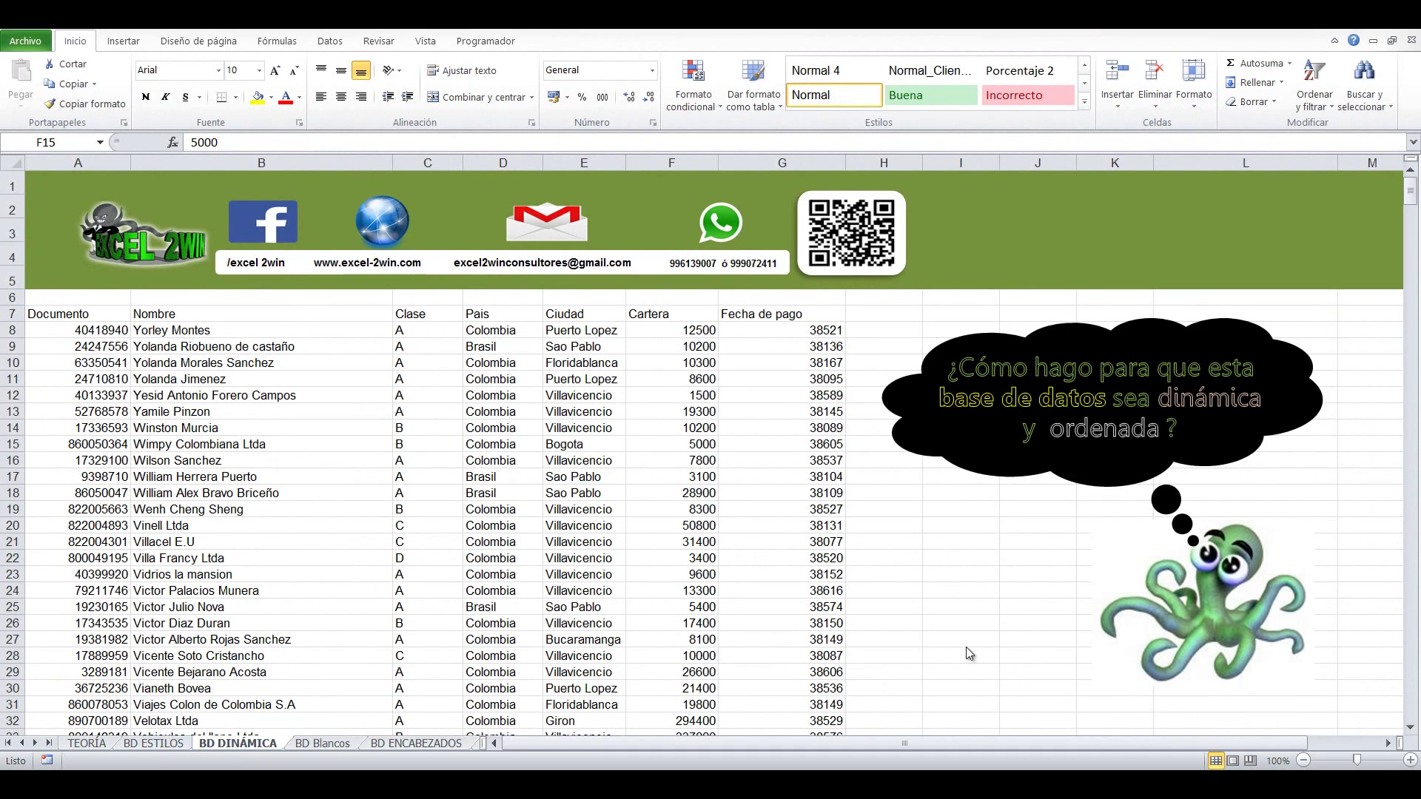
pyautogui.click(971, 688)
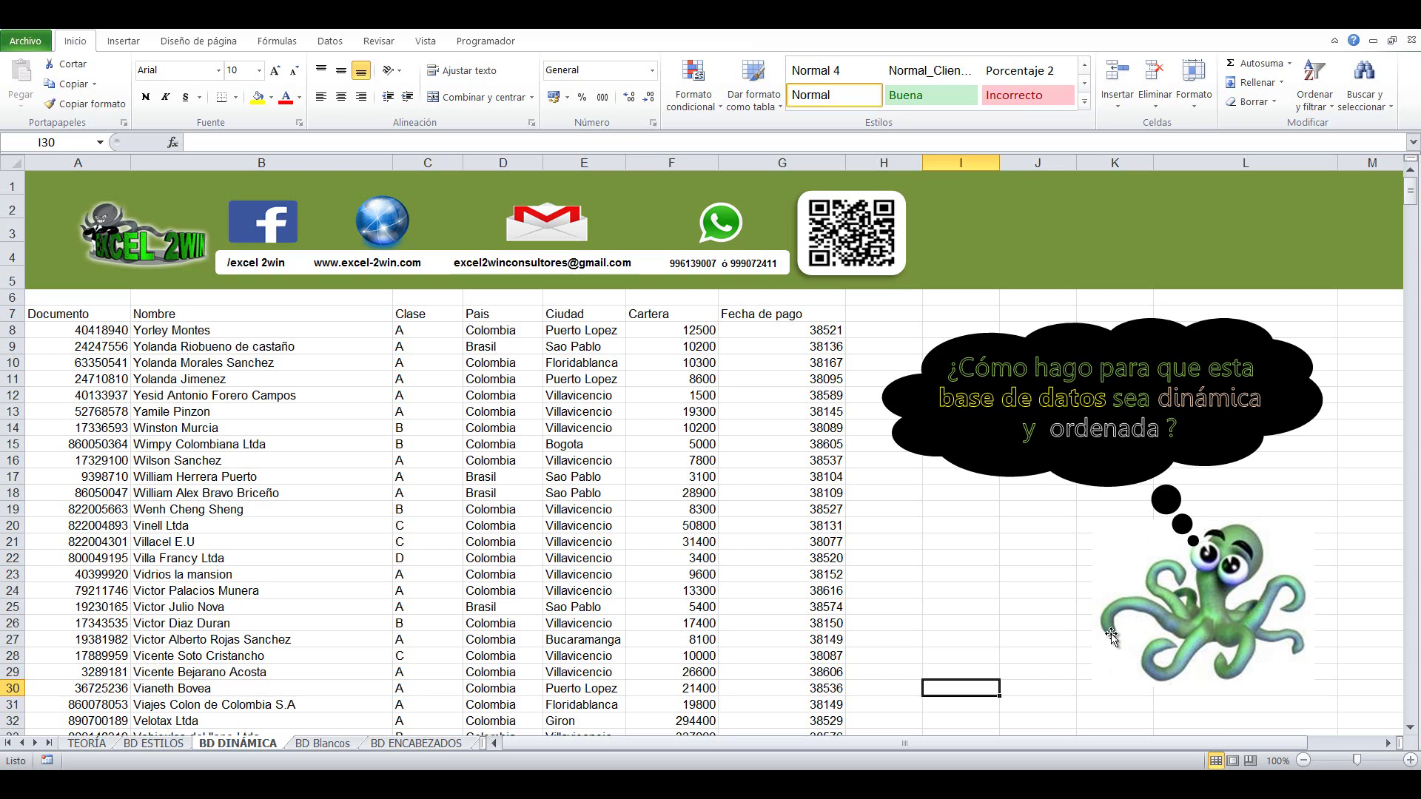
pyautogui.click(966, 588)
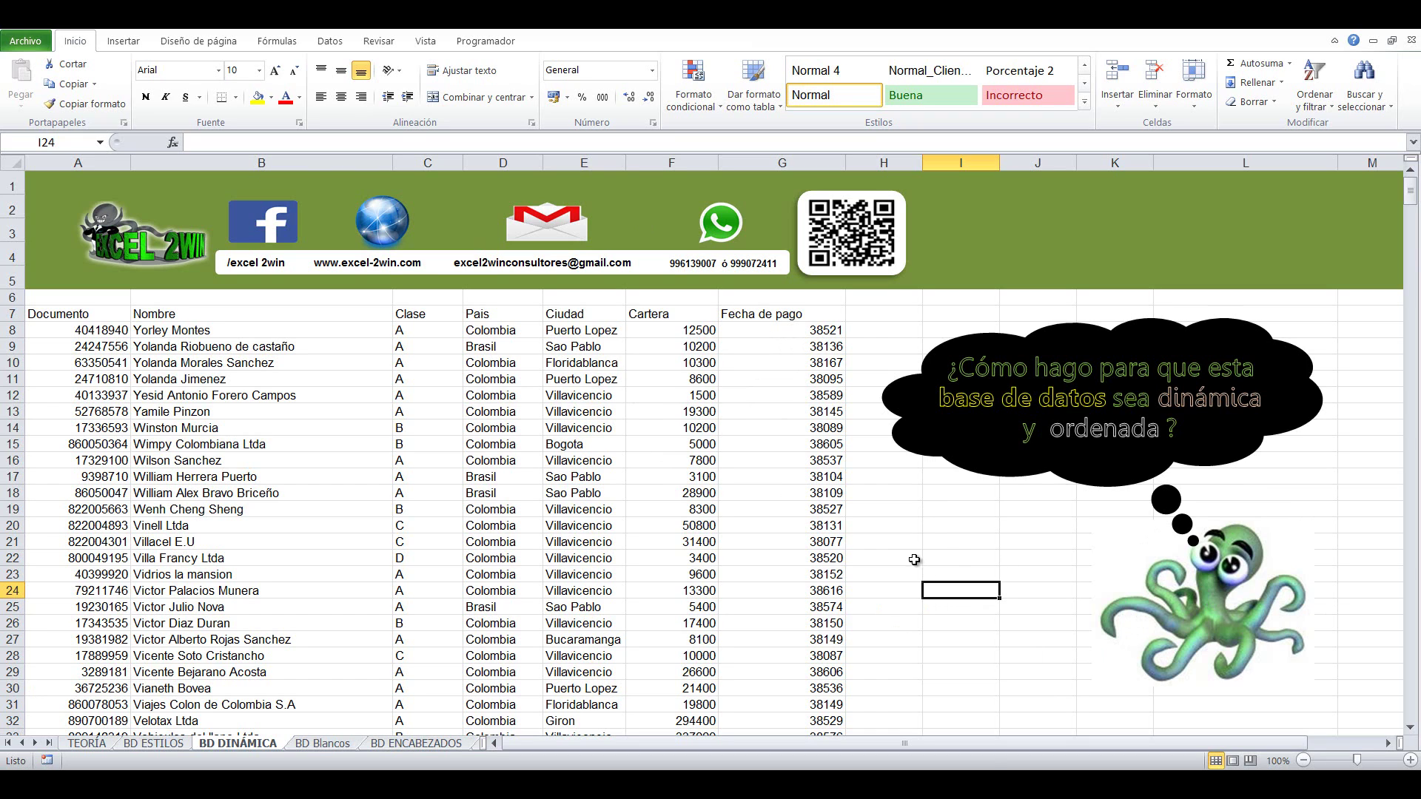
# Switch the formula bar off and on again, and do the same with the row and column headings
pyautogui.click(427, 42)
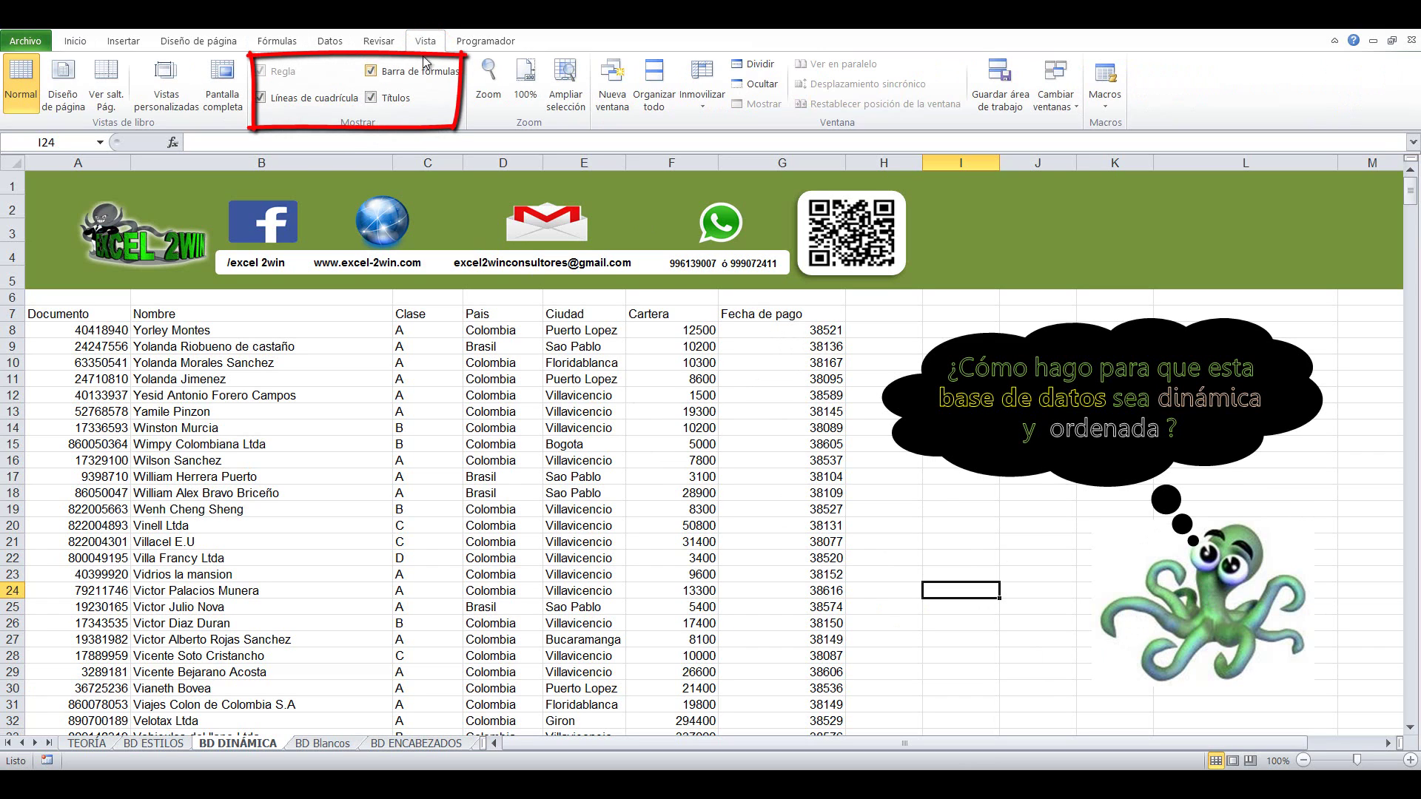
pyautogui.click(372, 71)
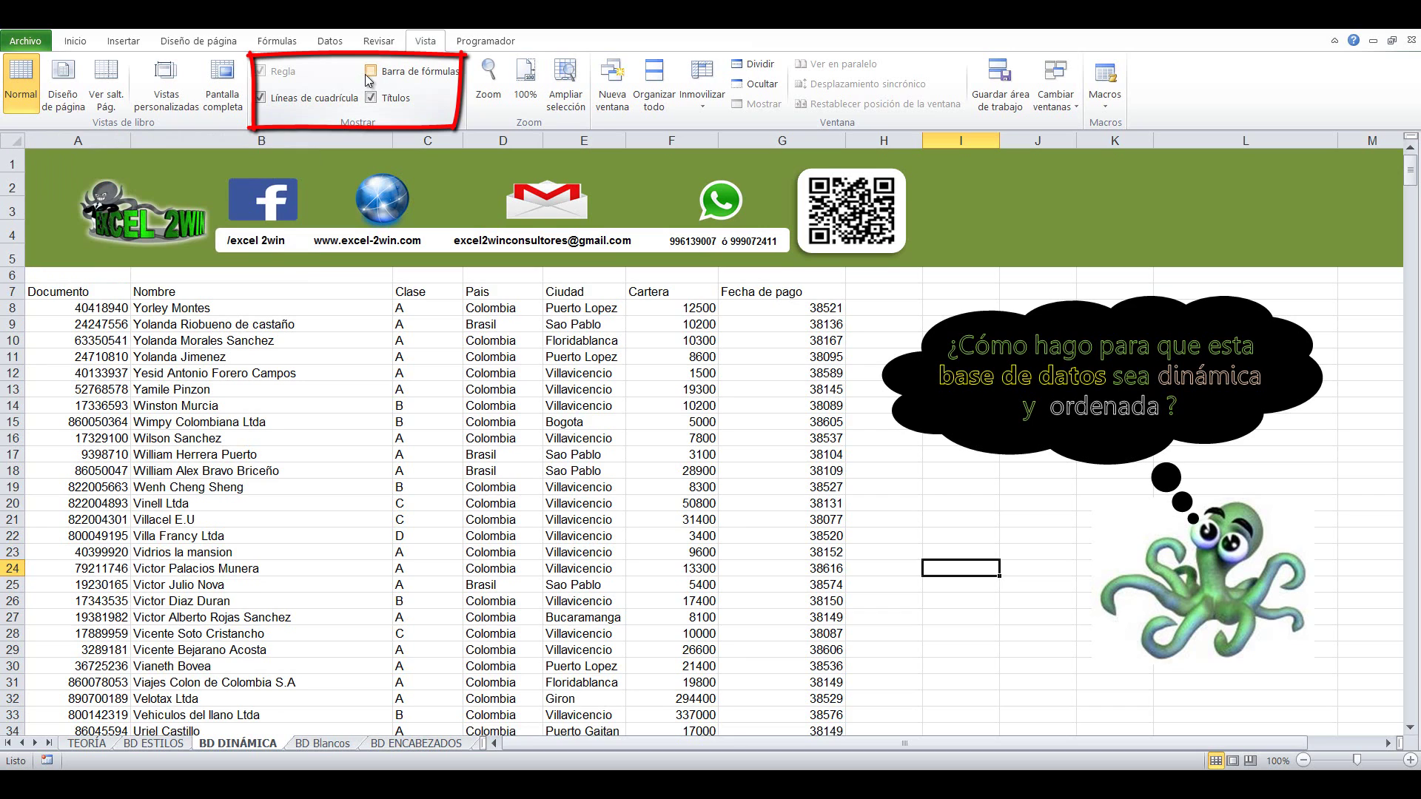
pyautogui.click(367, 77)
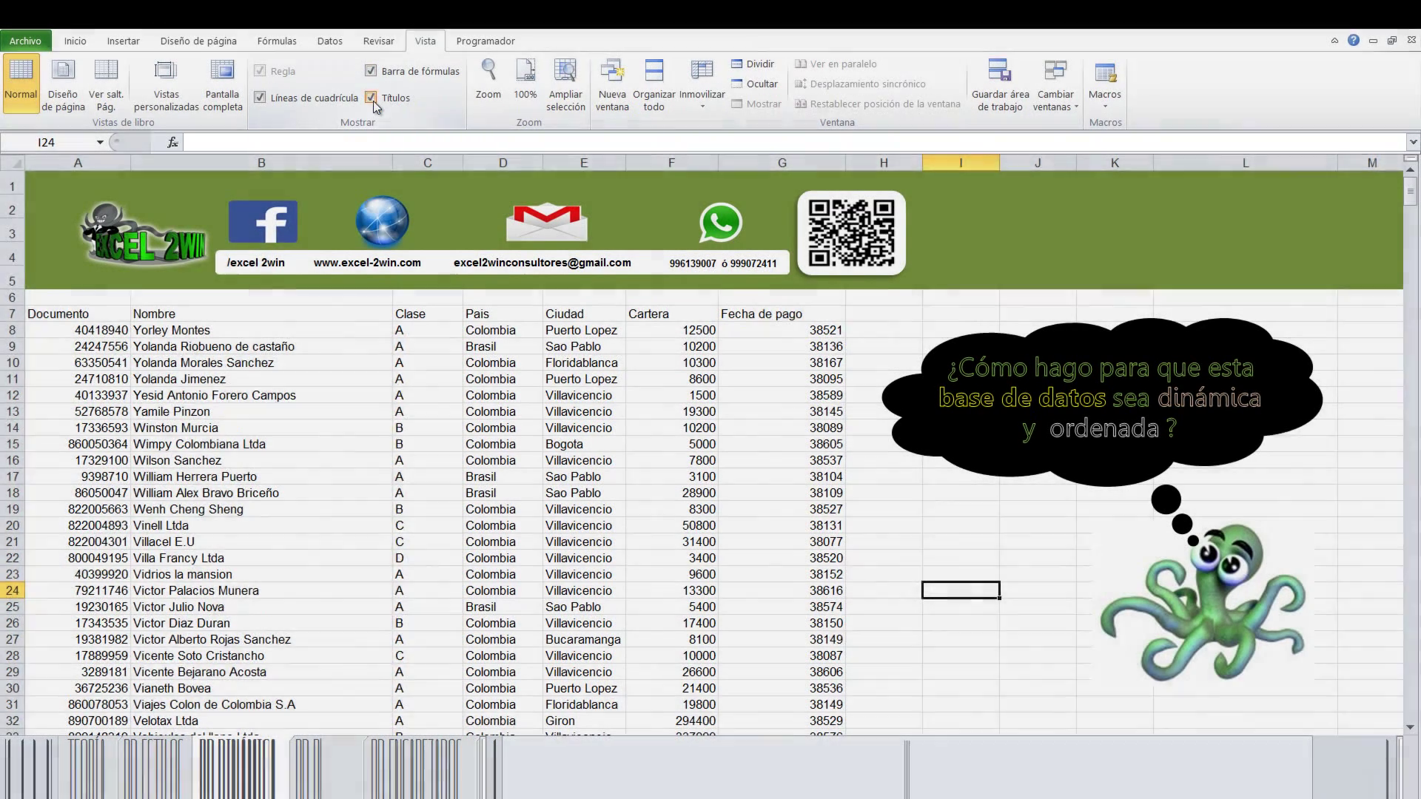
pyautogui.click(372, 98)
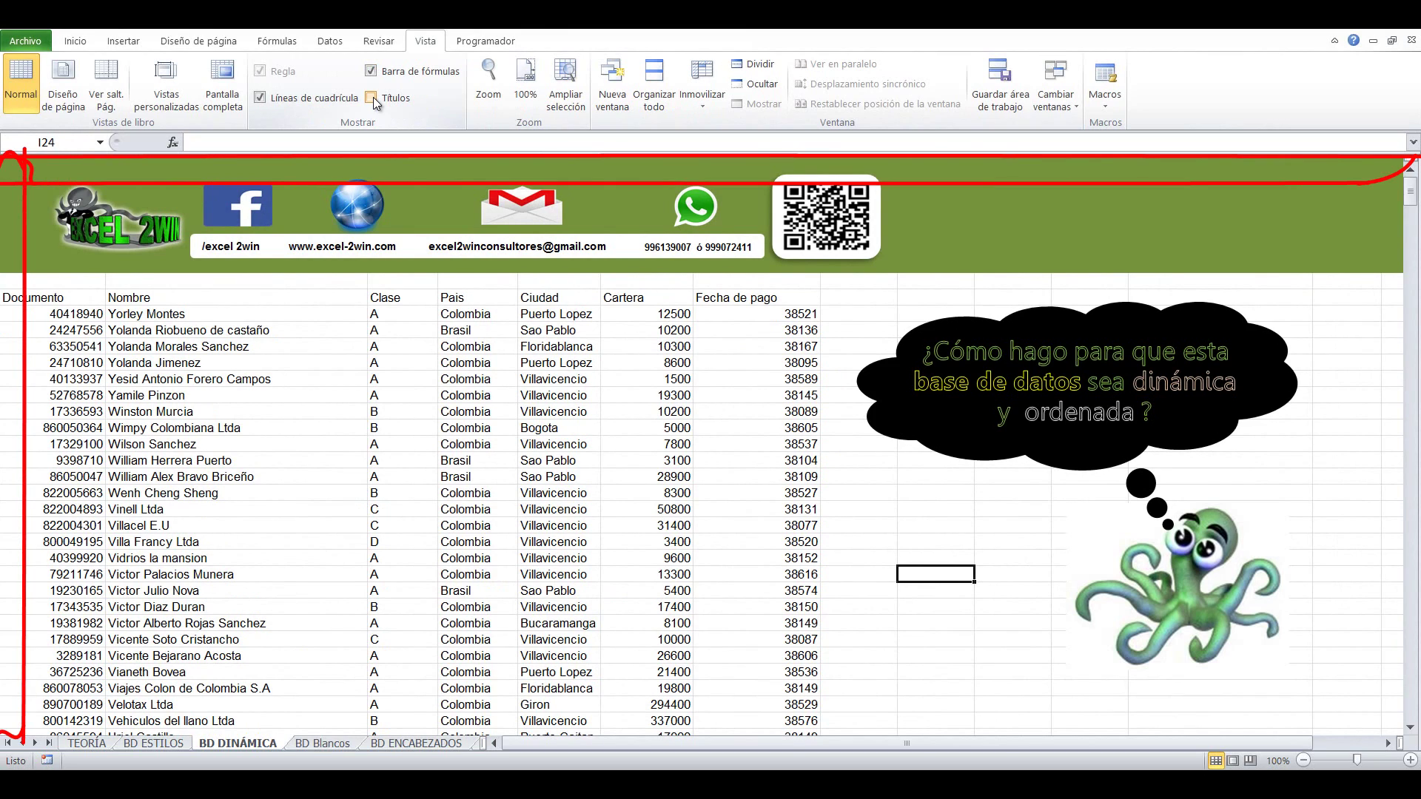
pyautogui.click(374, 96)
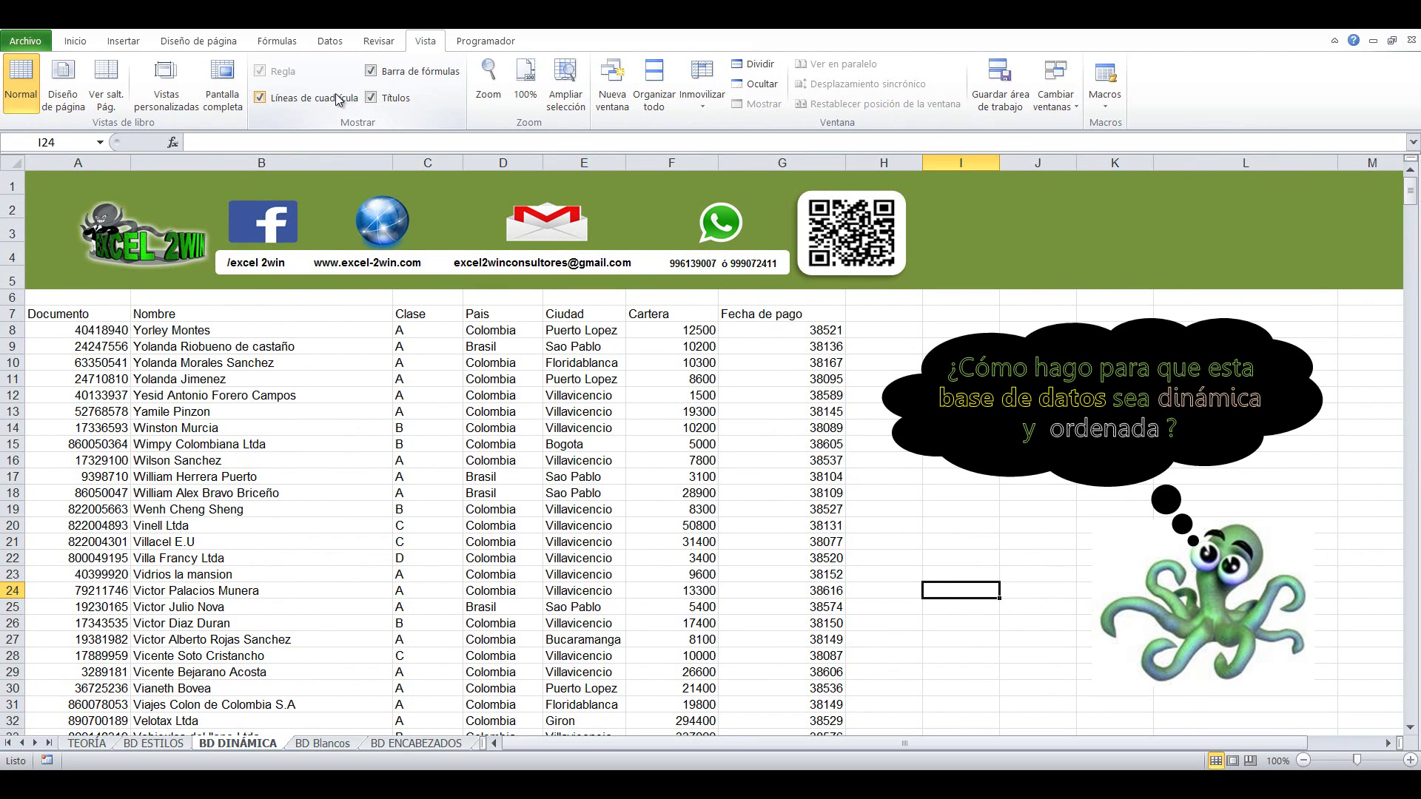
# Hide the gridlines on the BD DINÁMICA sheet
pyautogui.click(261, 98)
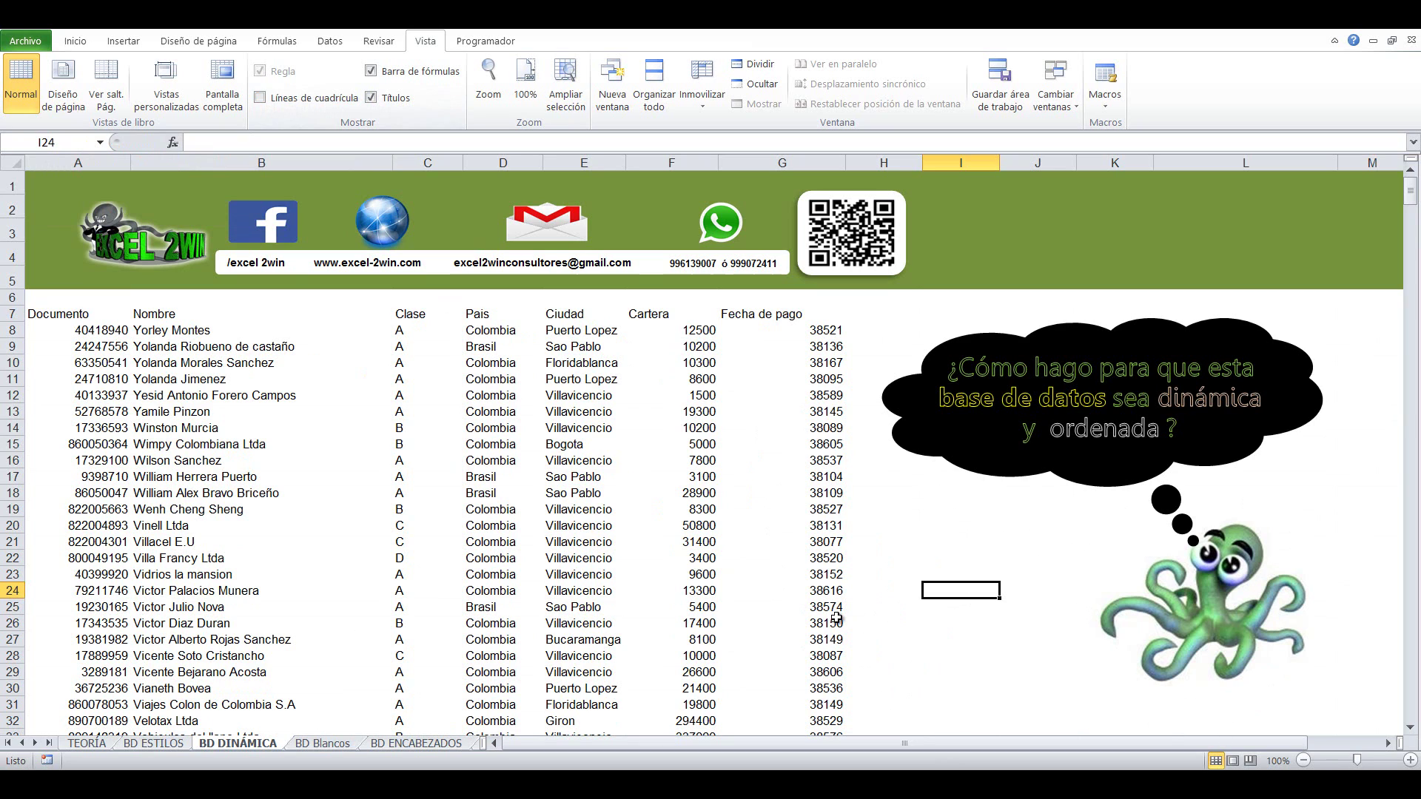
pyautogui.click(260, 97)
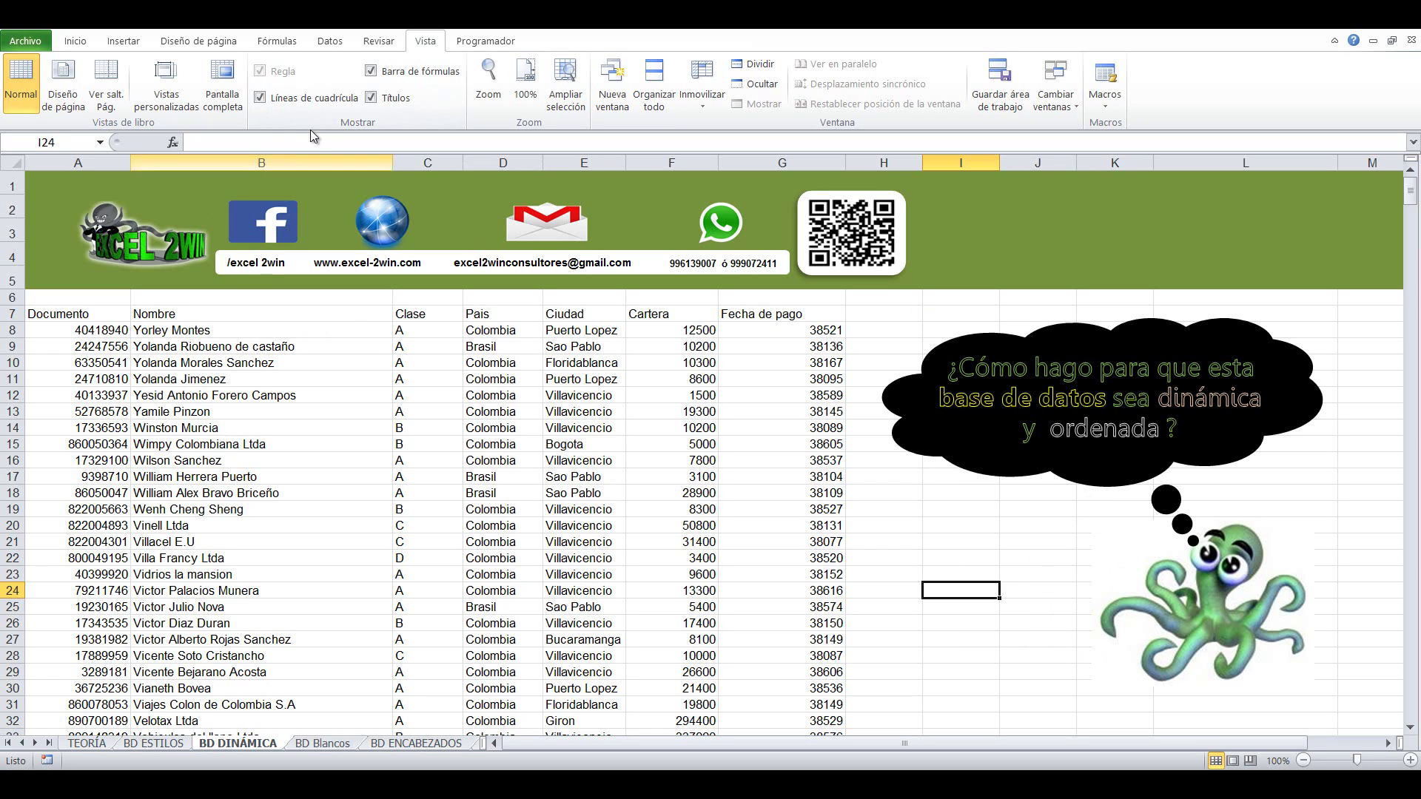
pyautogui.click(260, 99)
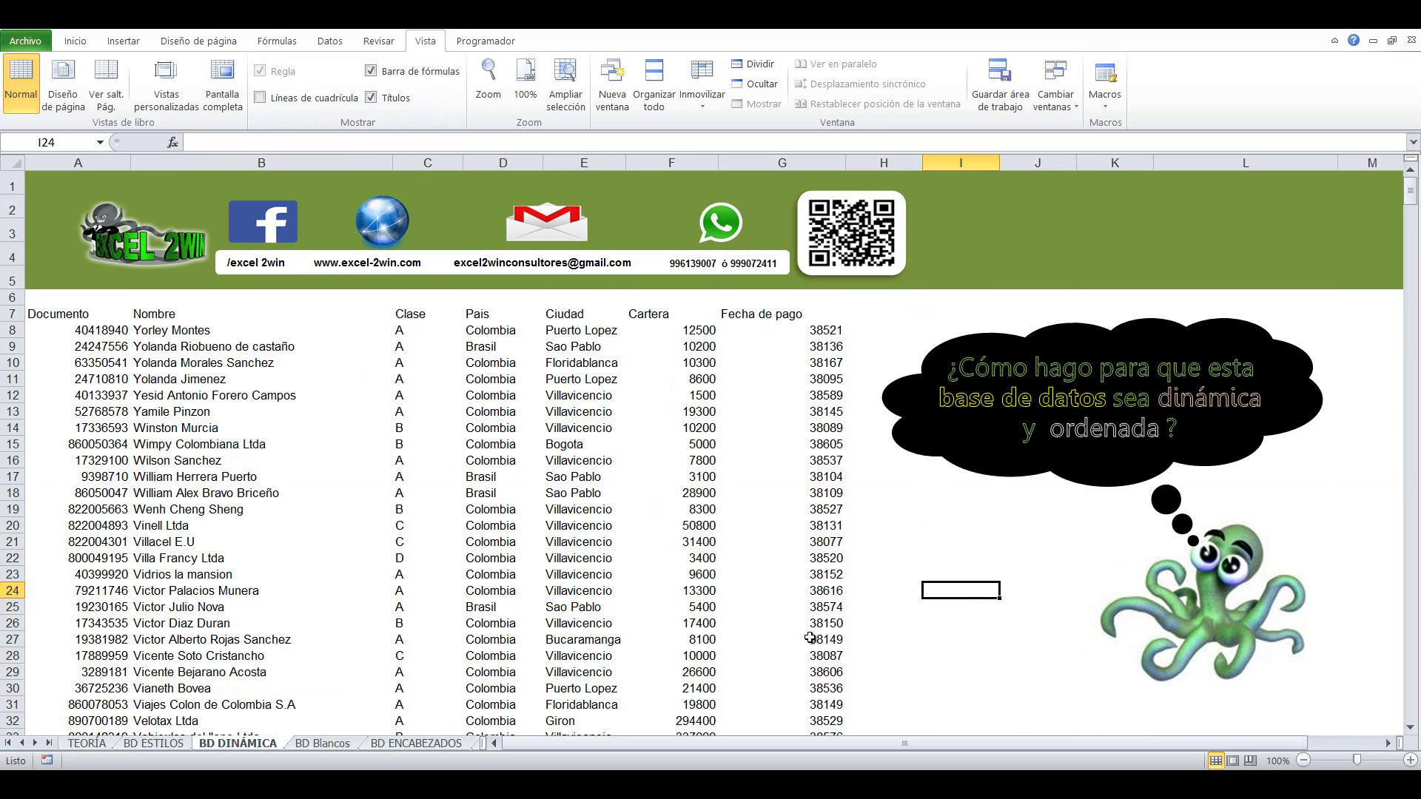
# Enter the label "TOTAL CARTERA:" in cell J32 and widen column J to fit it
pyautogui.hotkey('ctrl', 'Up')
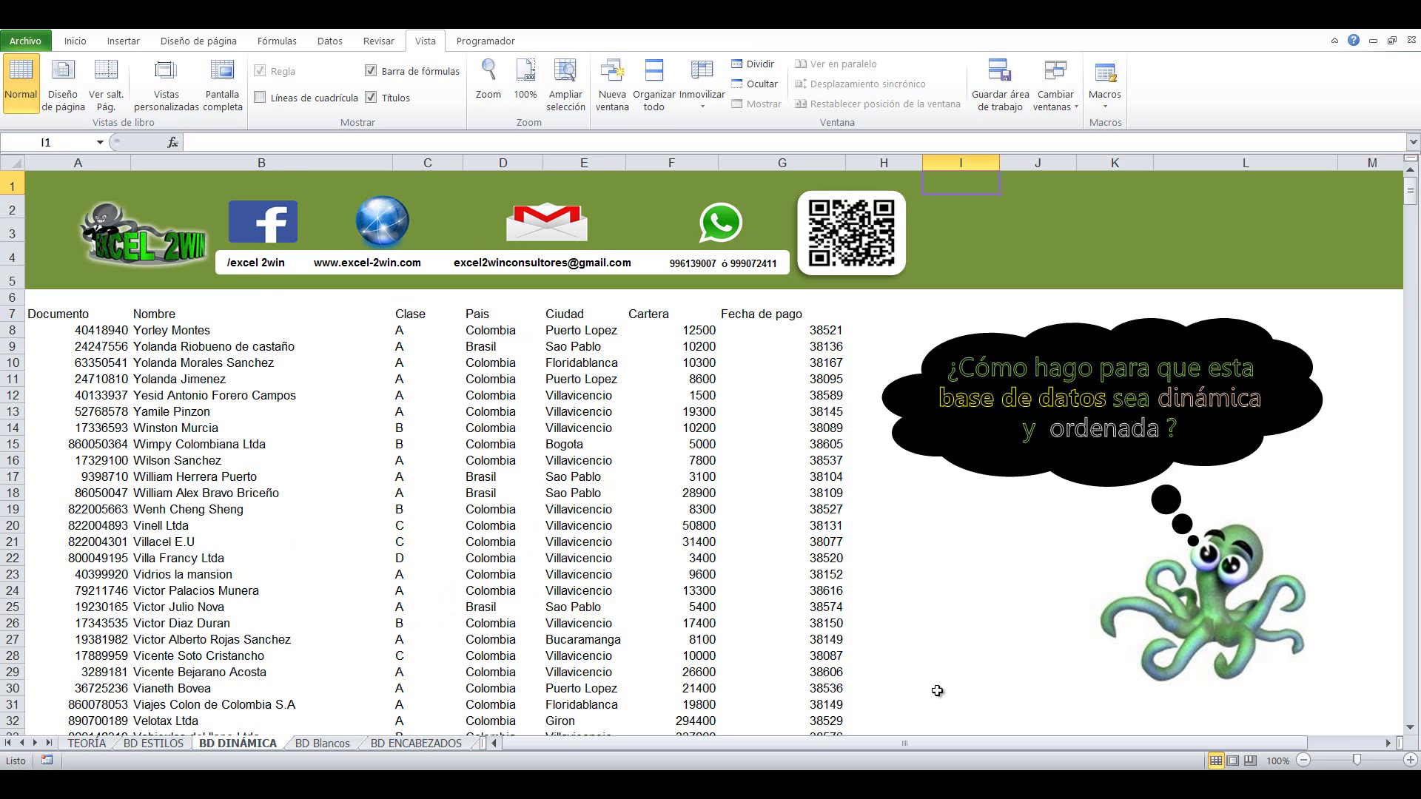
pyautogui.scroll(-1, 1013, 680)
pyautogui.click(1013, 681)
pyautogui.click(1014, 685)
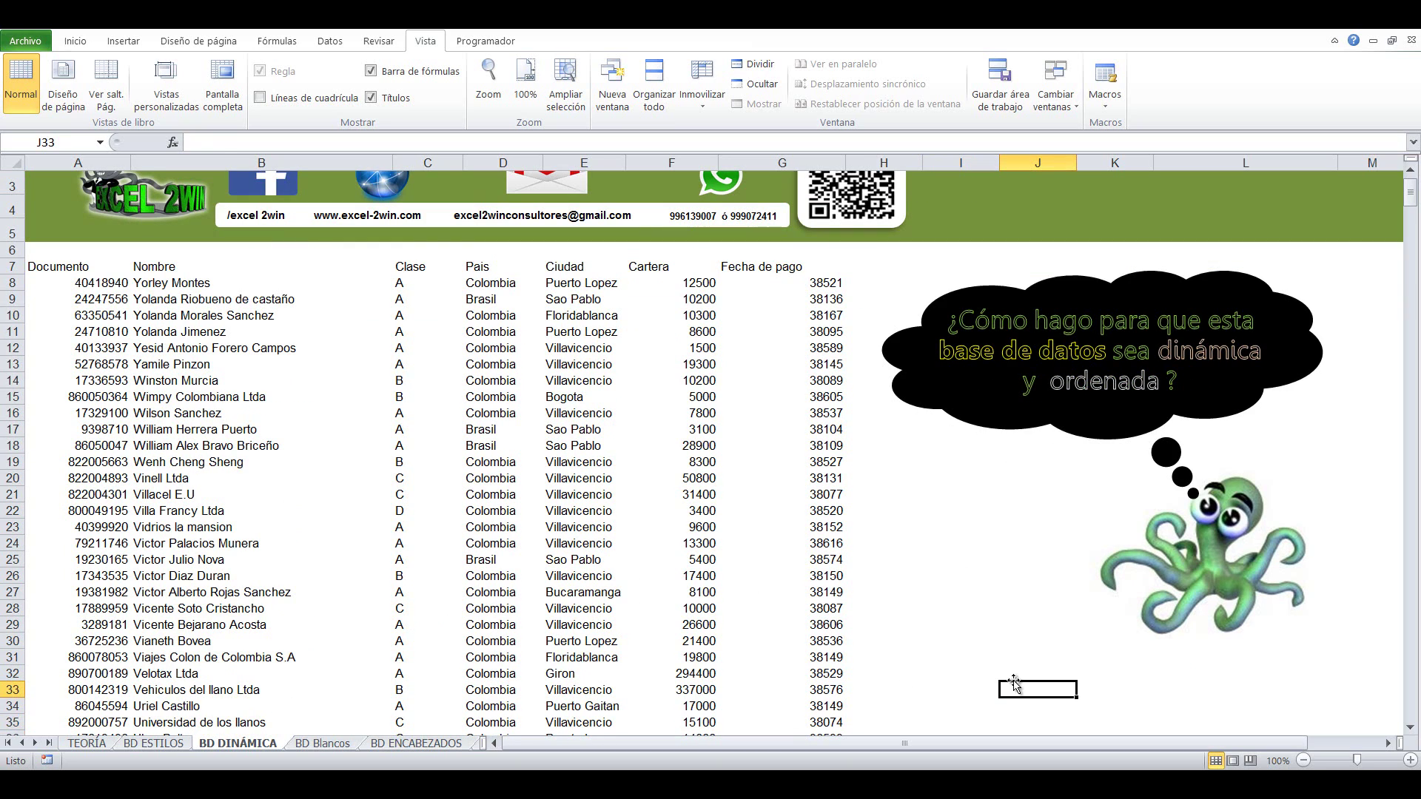
pyautogui.click(1016, 680)
pyautogui.write('TOTAL')
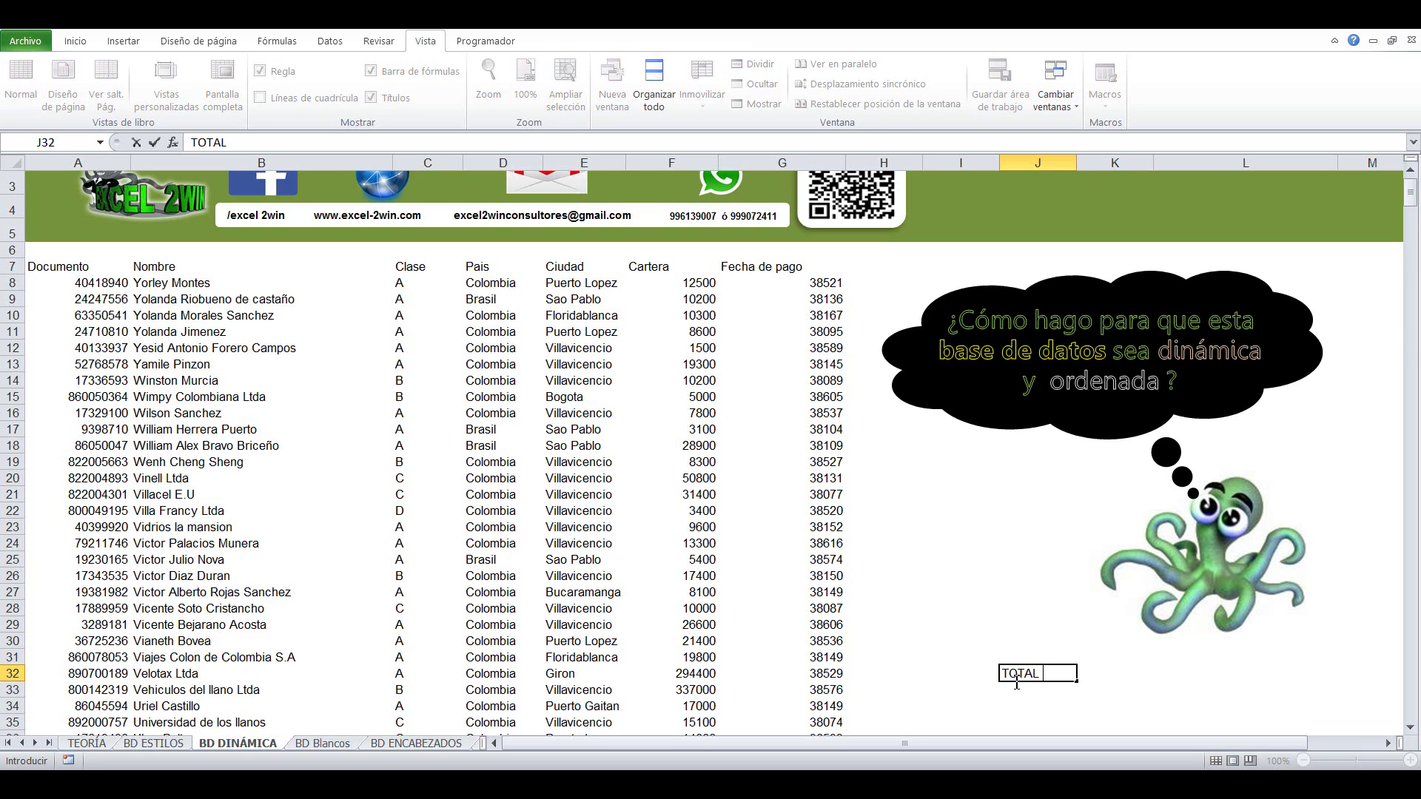
pyautogui.write(' CARTERA:')
pyautogui.press('Tab')
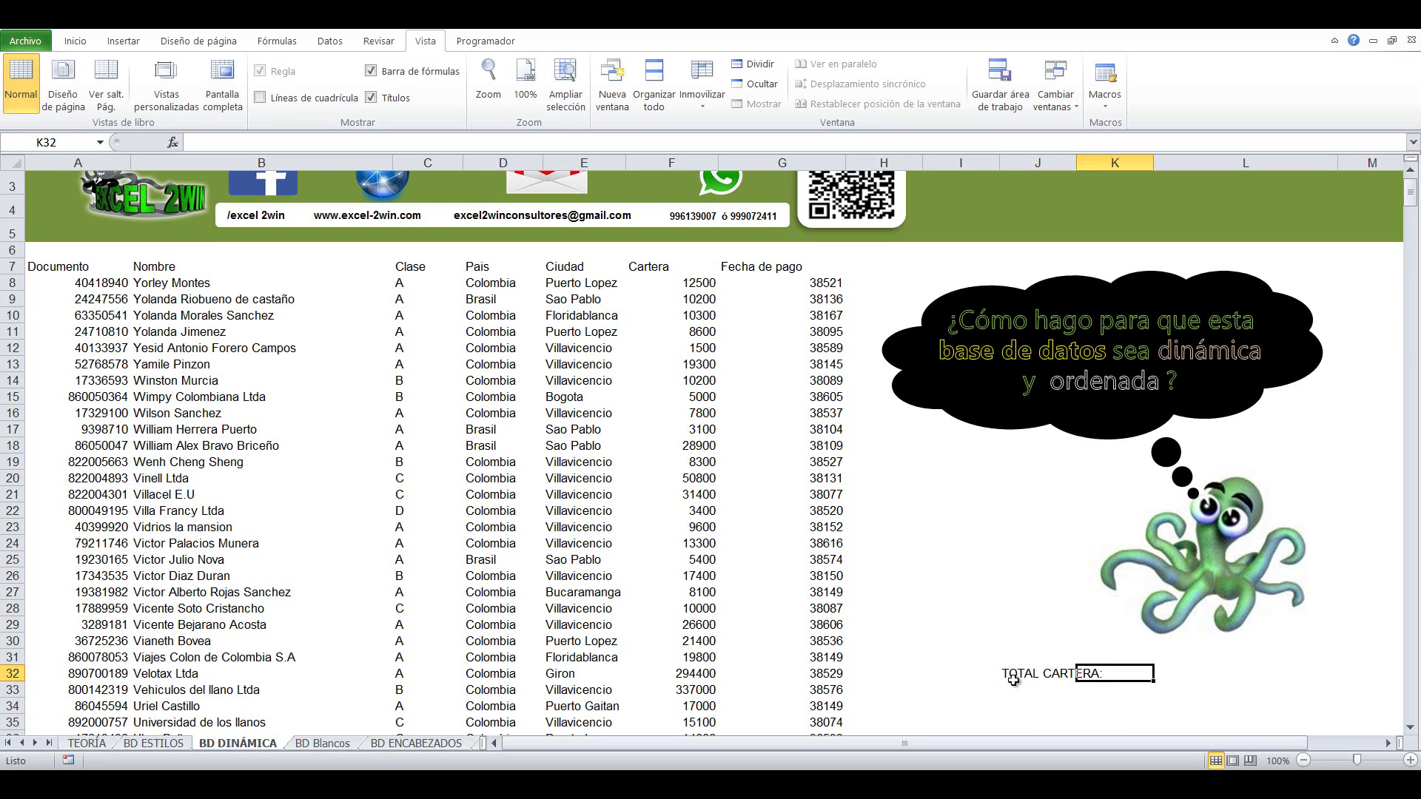
pyautogui.click(1013, 678)
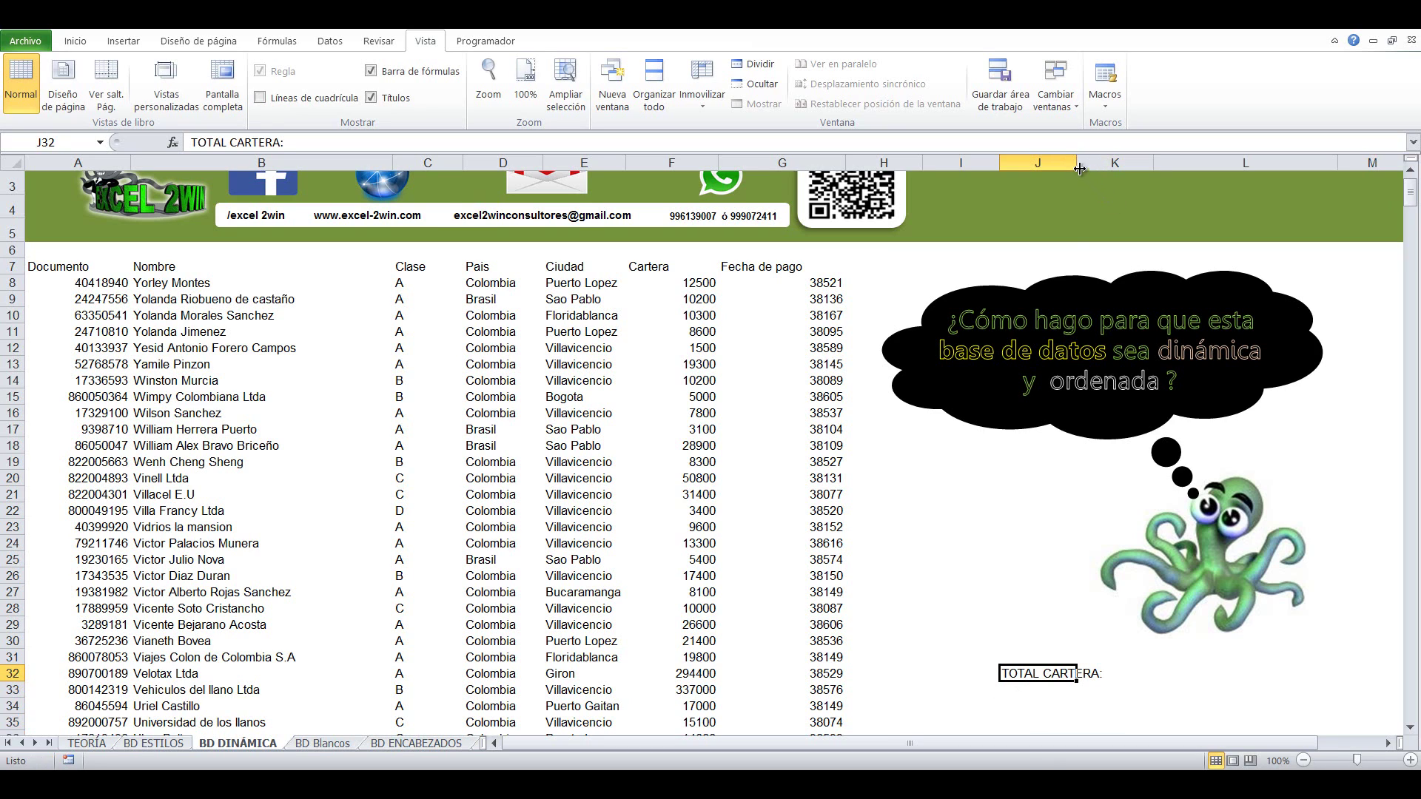
pyautogui.moveTo(1076, 162); pyautogui.dragTo(1107, 162)
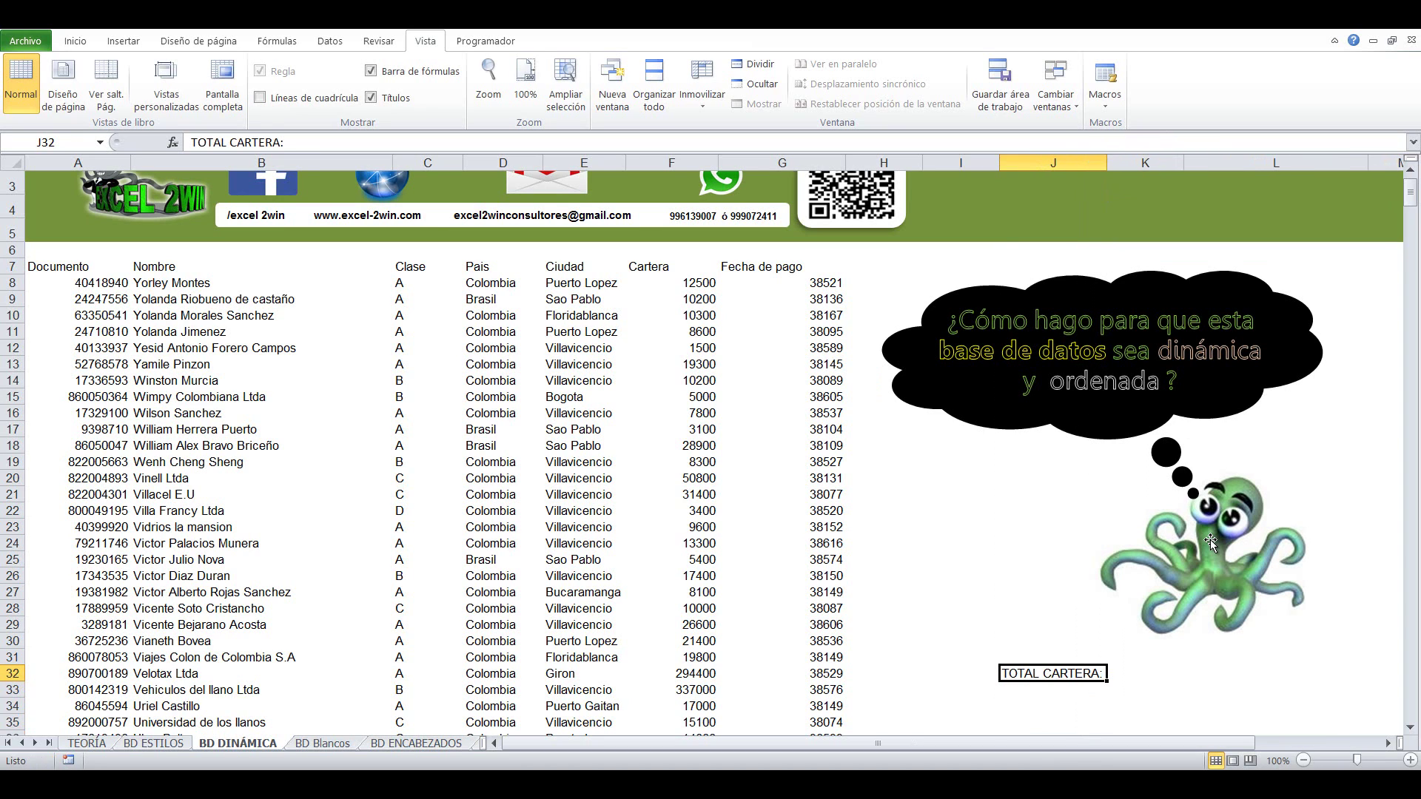
# Total the Cartera column in cell K32 with the formula =SUMA(F8:F637) and reselect the result cell
pyautogui.click(1155, 675)
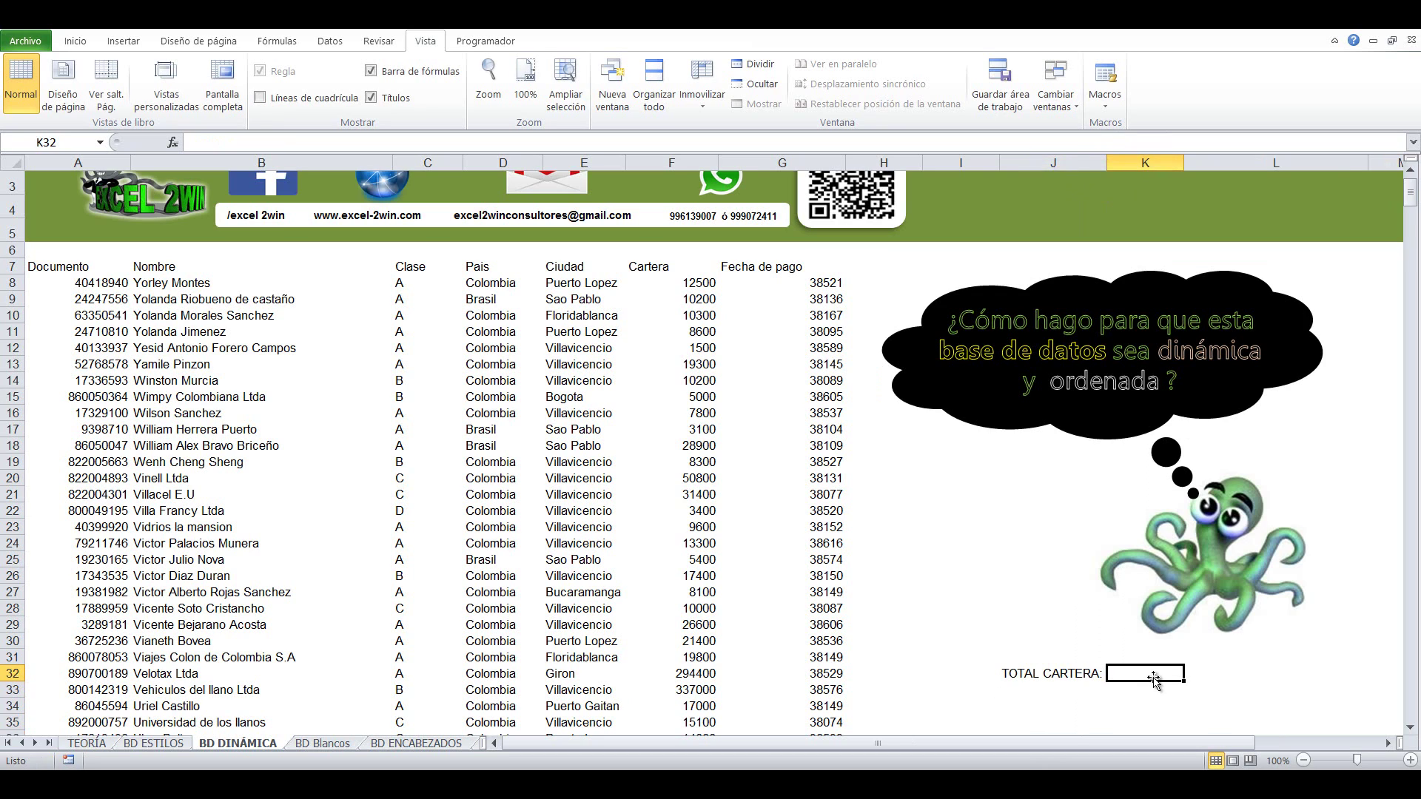
pyautogui.write('=SUMA(')
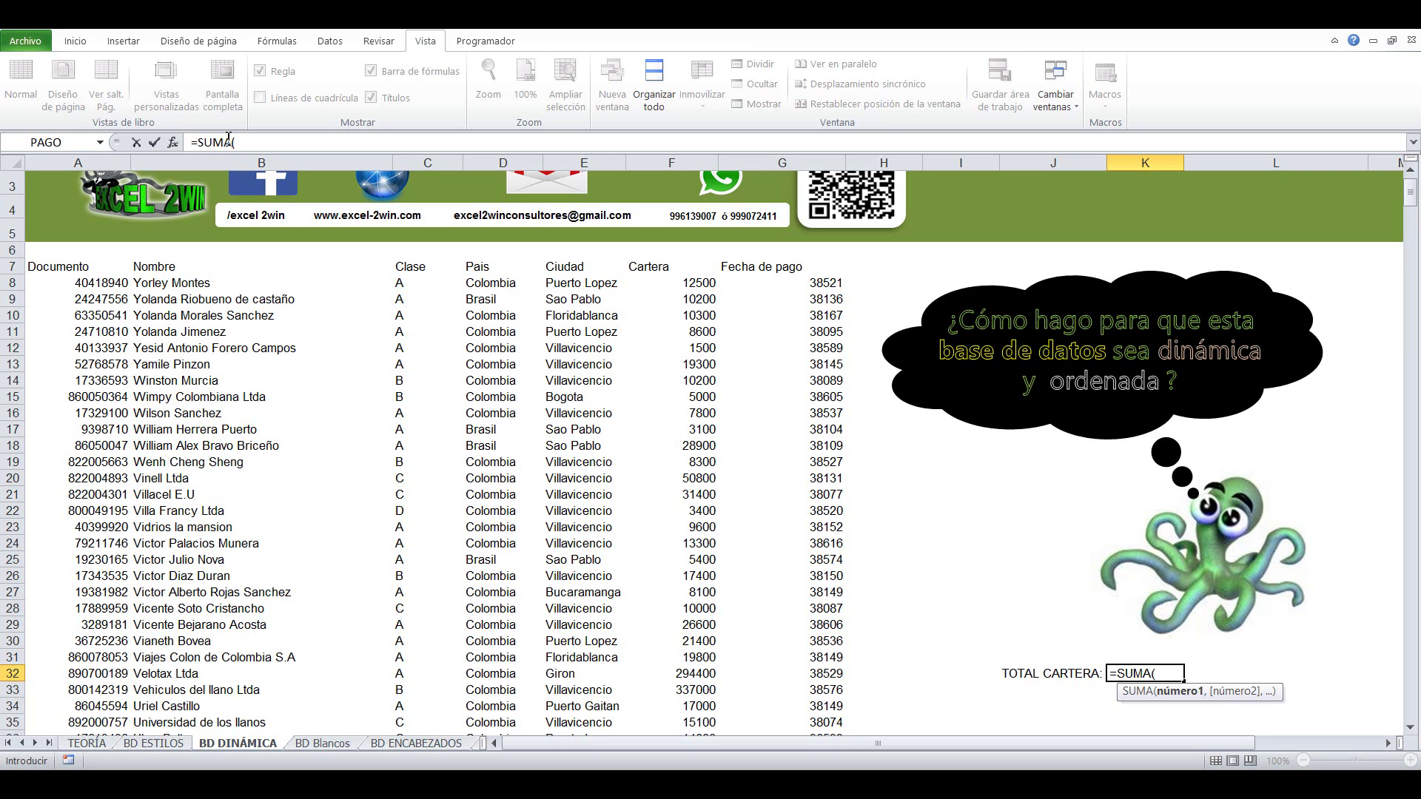
pyautogui.moveTo(622, 276)
pyautogui.mouseDown()
pyautogui.moveTo(619, 387)
pyautogui.moveTo(748, 377)
pyautogui.moveTo(689, 285)
pyautogui.mouseUp()
pyautogui.click(690, 285)
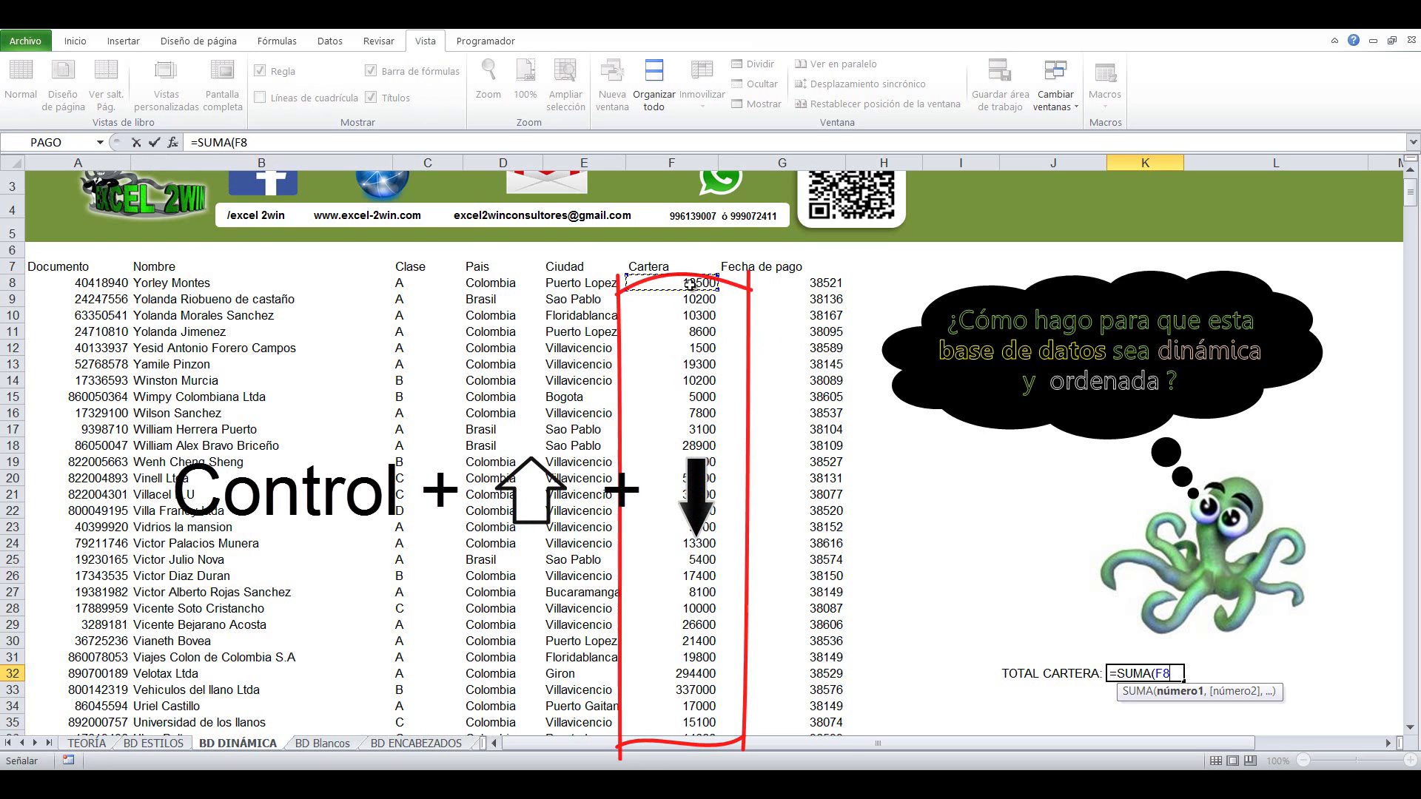
pyautogui.hotkey('ctrl', 'shift', 'Down')
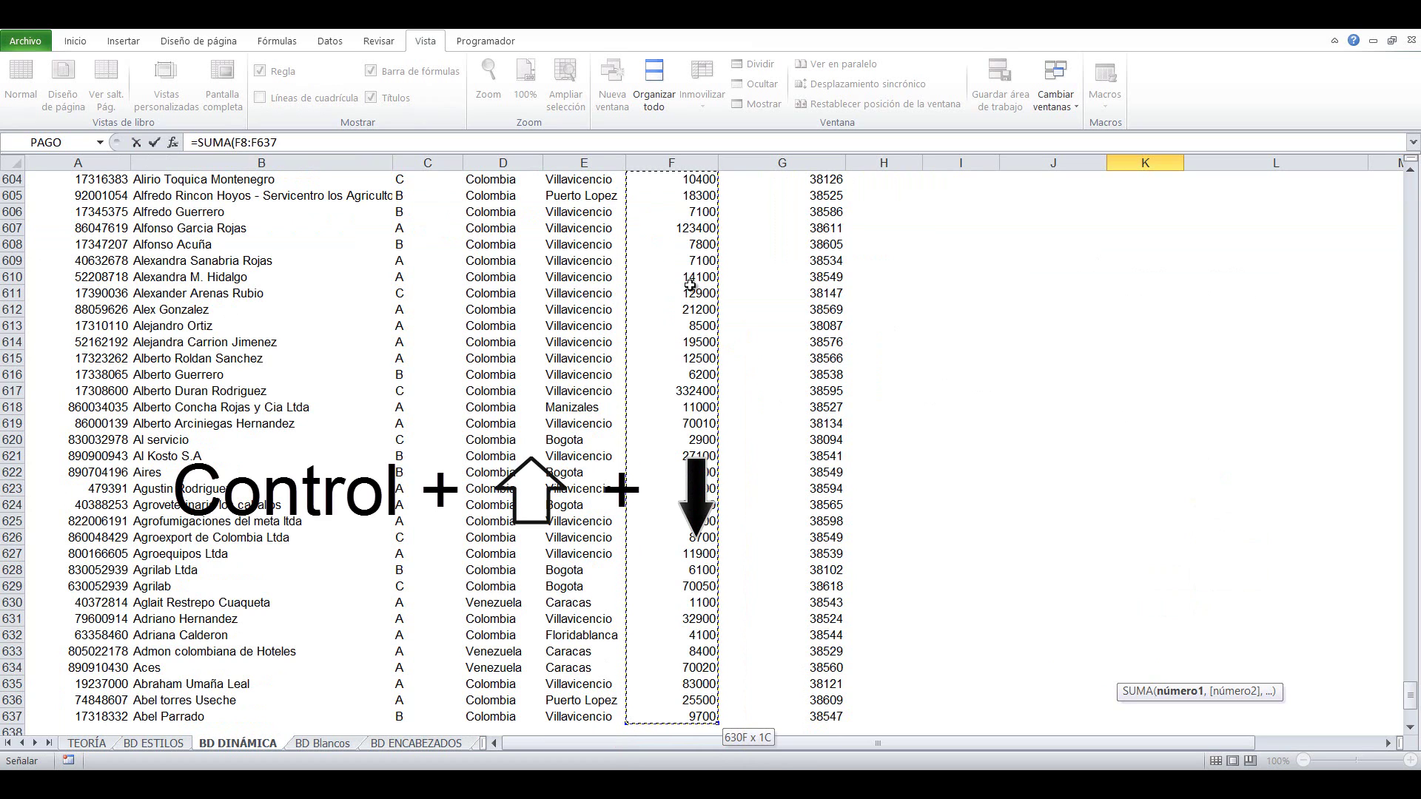
pyautogui.write(')')
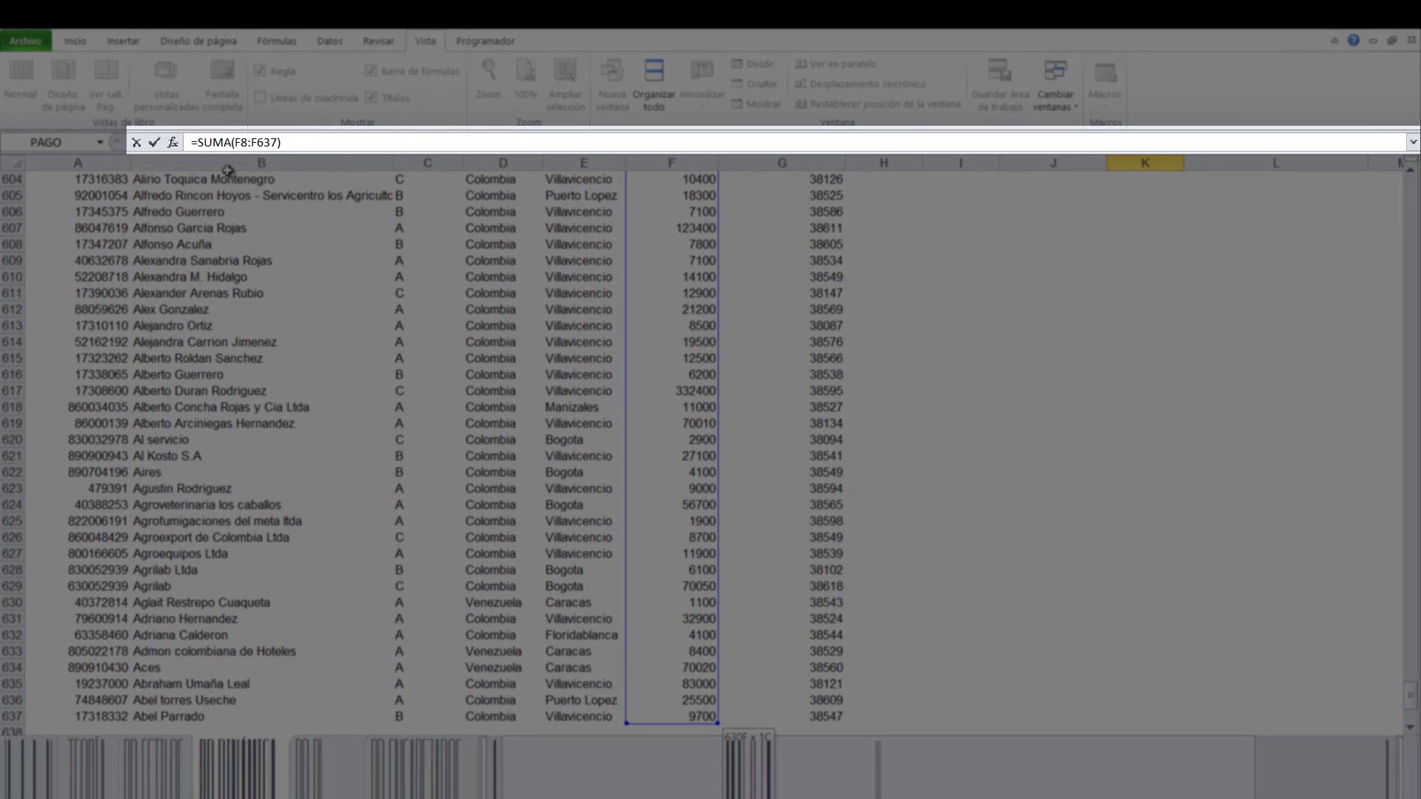
pyautogui.click(317, 144)
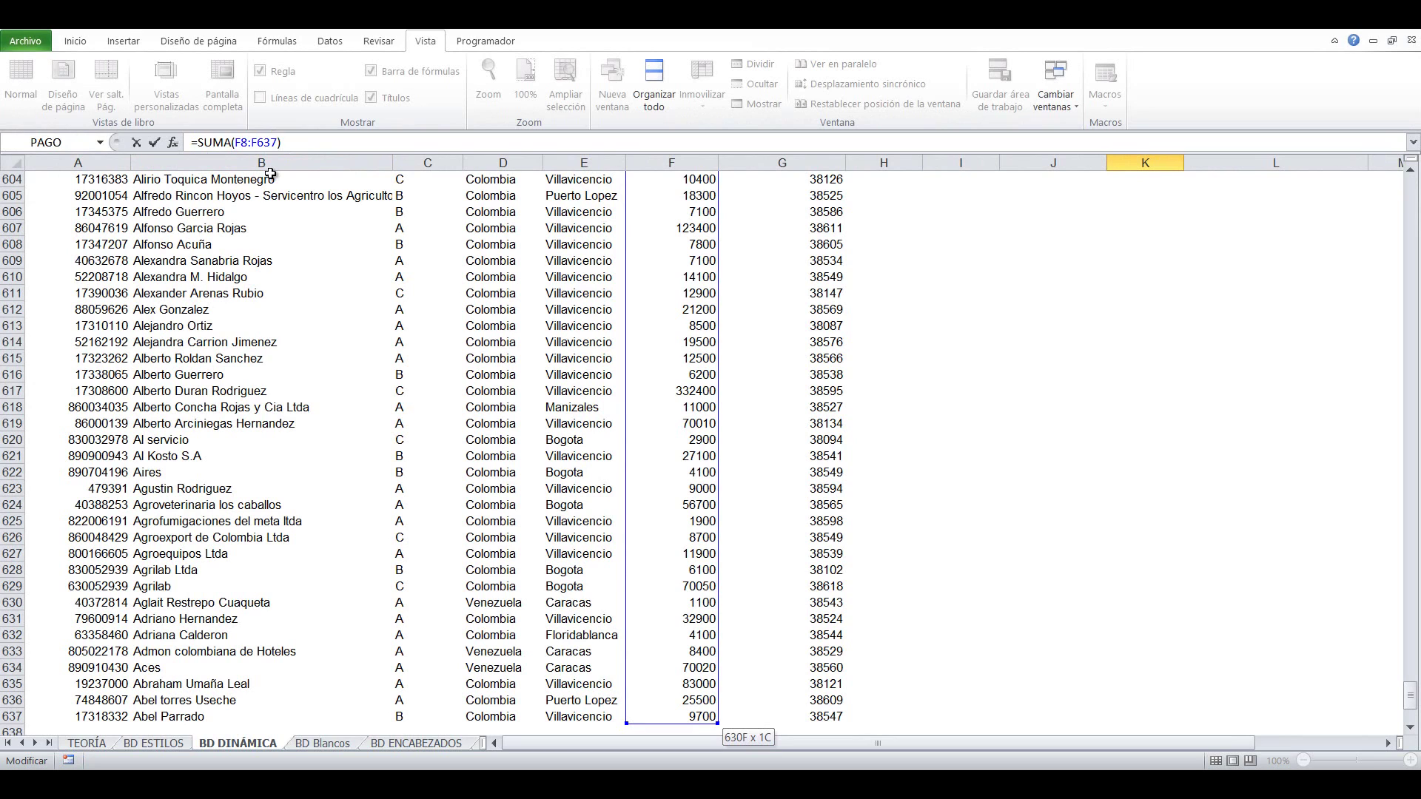
pyautogui.press('Escape')
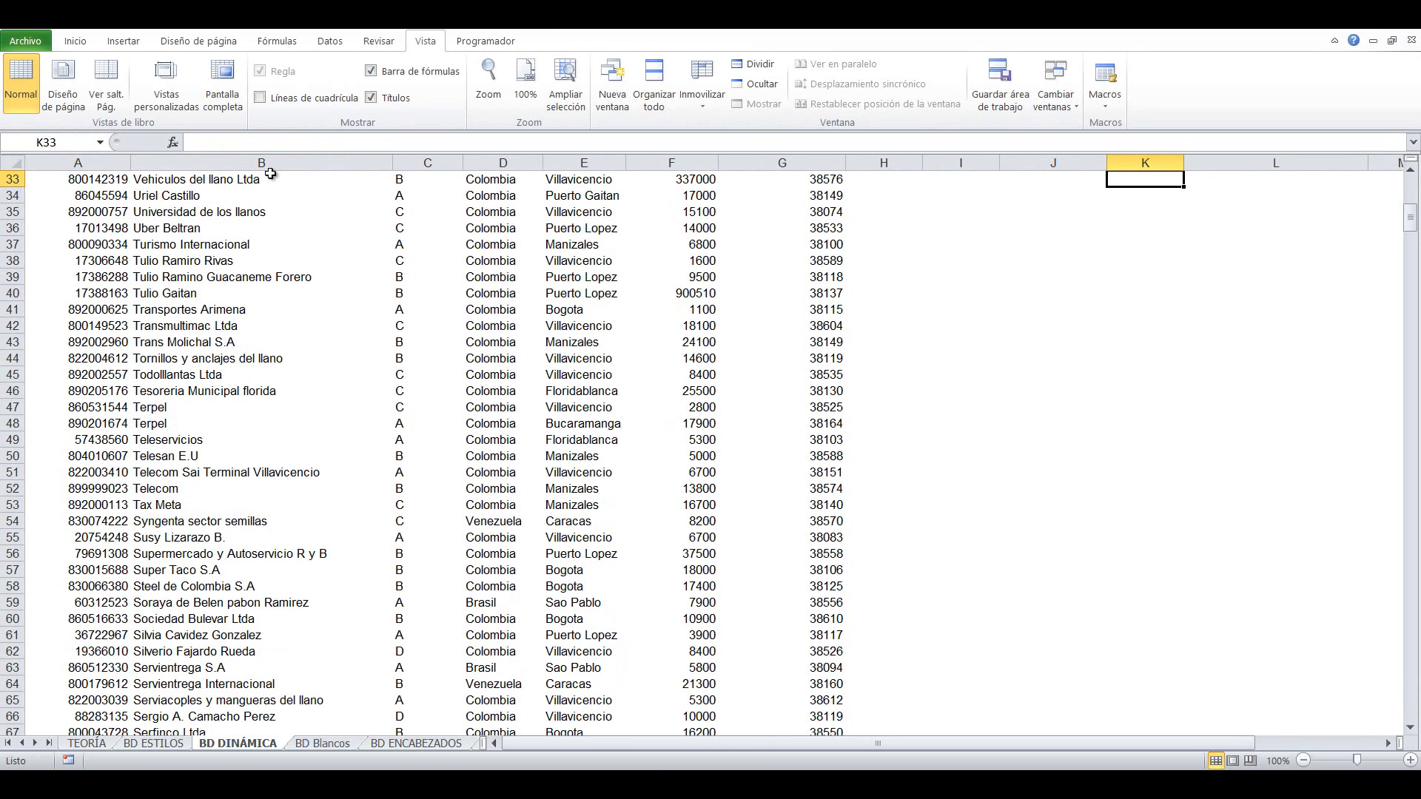
pyautogui.scroll(2, 270, 173)
pyautogui.click(1159, 260)
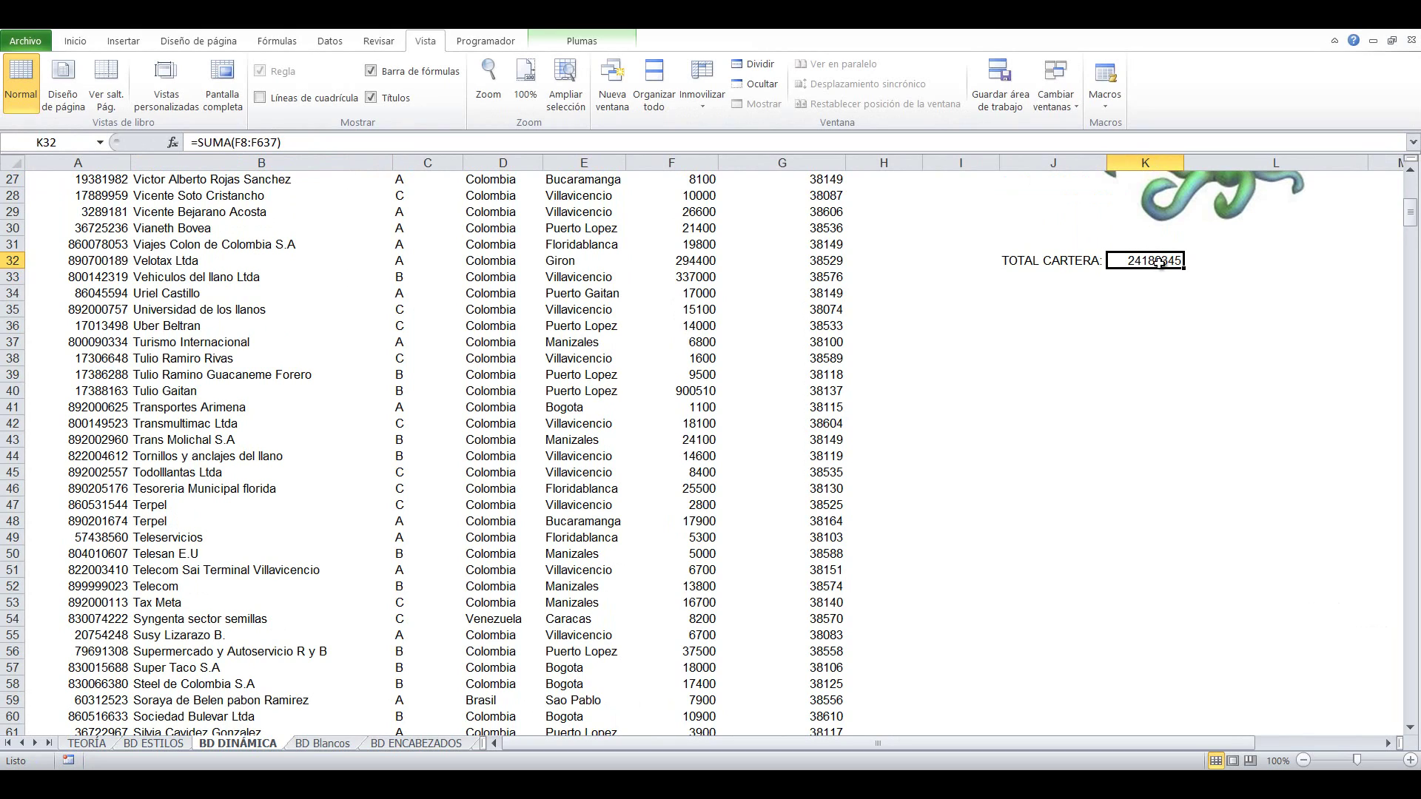
# Go to cell A638, the first empty row below the last record of the database
pyautogui.click(97, 569)
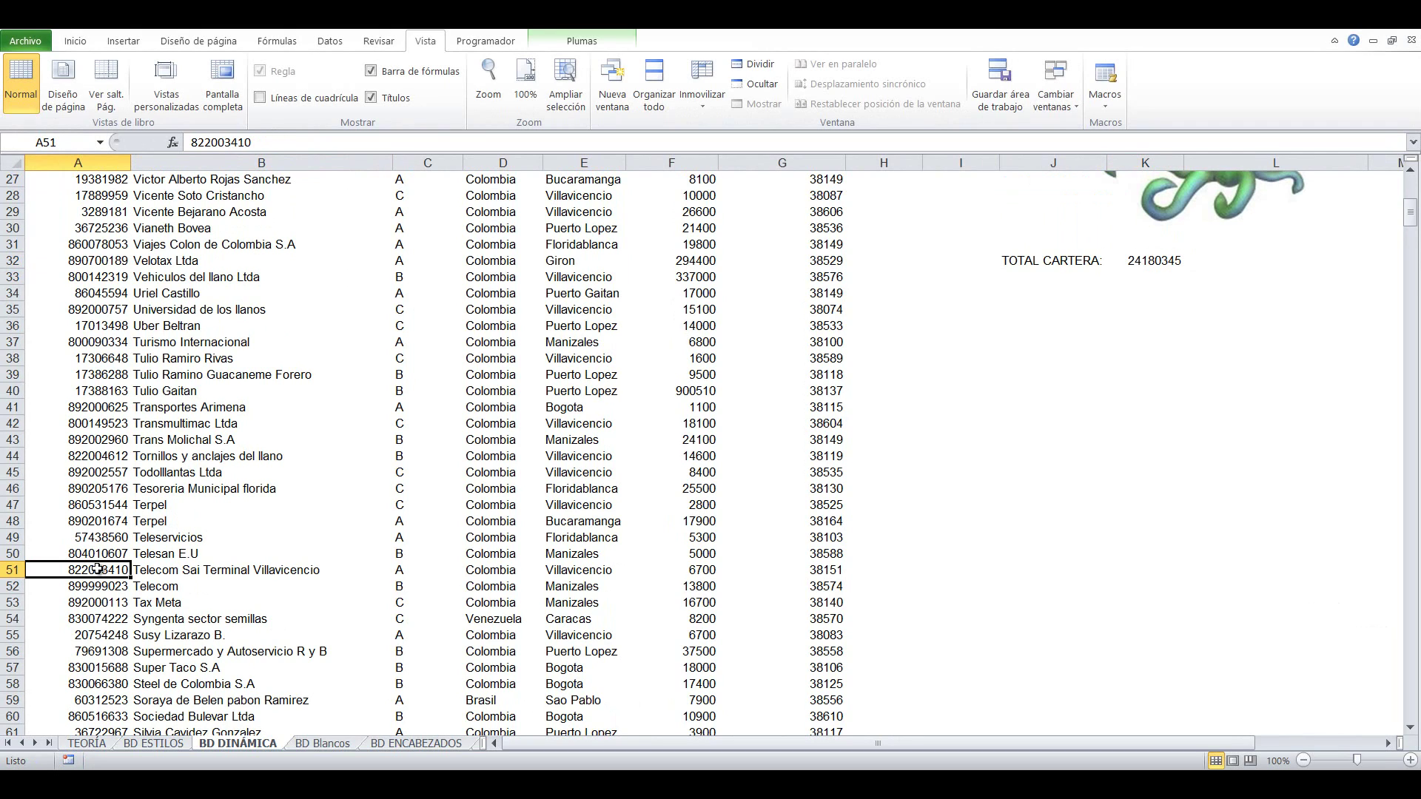
pyautogui.hotkey('ctrl', 'Down')
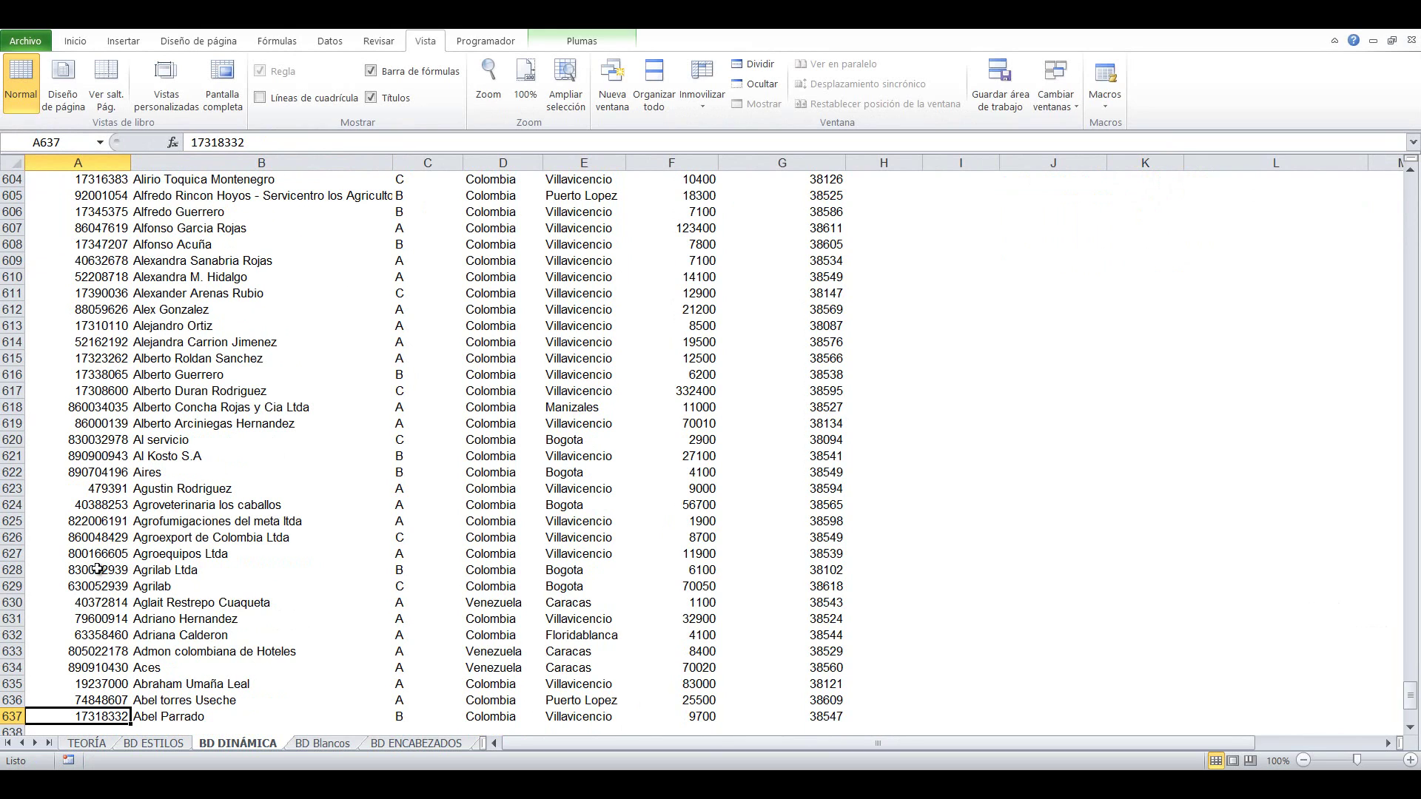
pyautogui.press('Down')
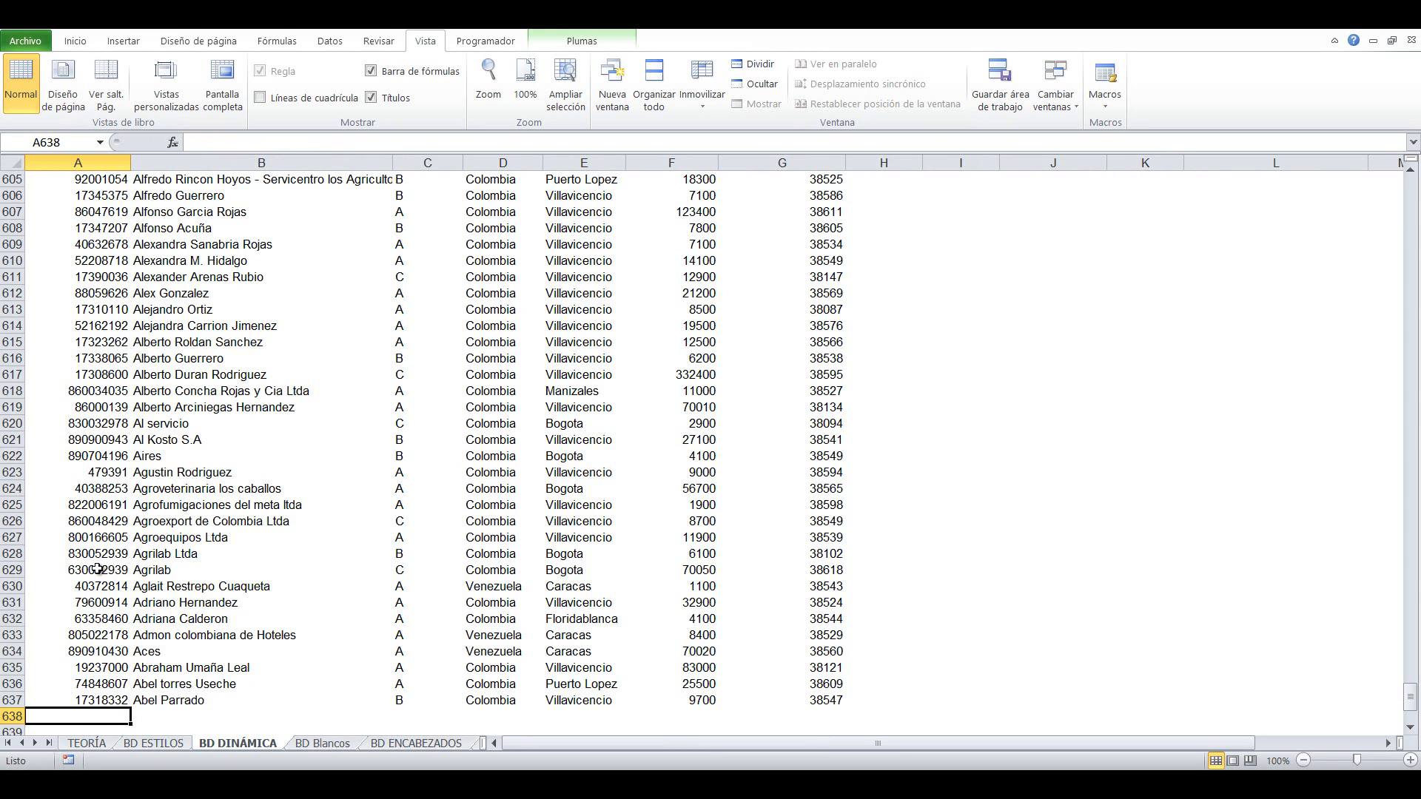
pyautogui.write('122333')
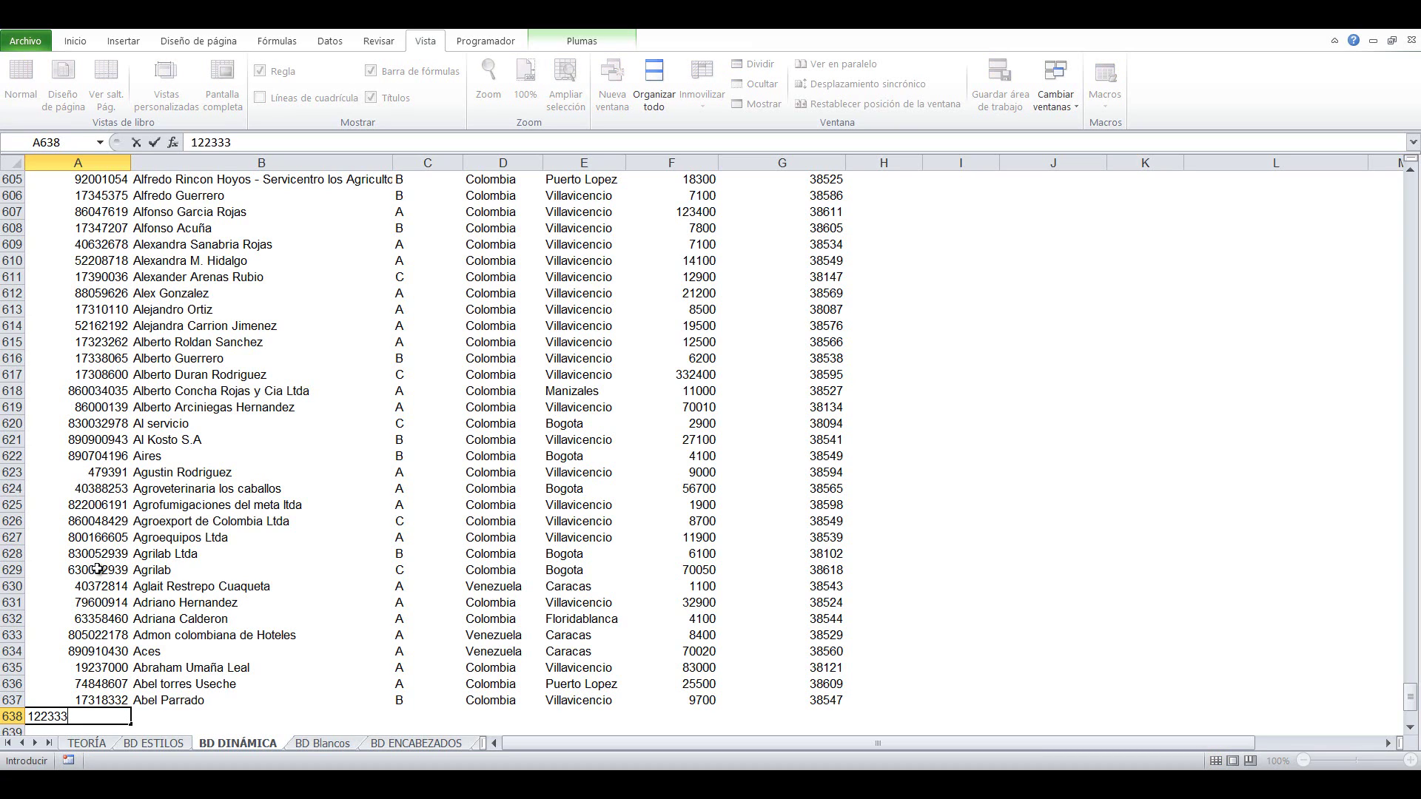
pyautogui.press('BackSpace')
pyautogui.press('BackSpace')
pyautogui.press('BackSpace')
pyautogui.press('BackSpace')
pyautogui.press('BackSpace')
pyautogui.press('BackSpace')
# Fill row 638 from Documento to Ciudad with the placeholders XXXXXX, XXXXXXXX, X, XXXX and XXXX
pyautogui.write('XXXXXX')
pyautogui.press('Tab')
pyautogui.write('XXXXXXXX')
pyautogui.press('Tab')
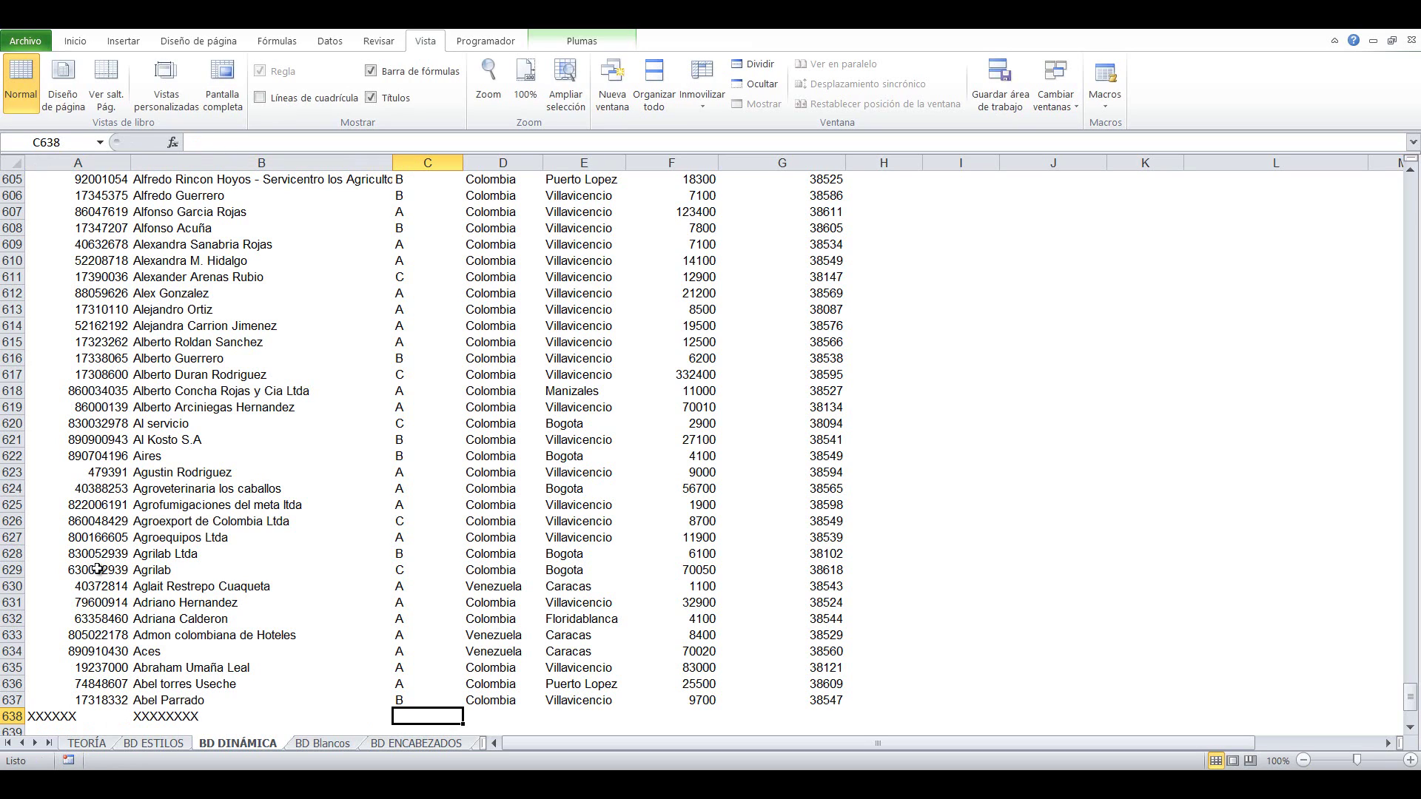
pyautogui.write('X')
pyautogui.press('Tab')
pyautogui.write('XXX')
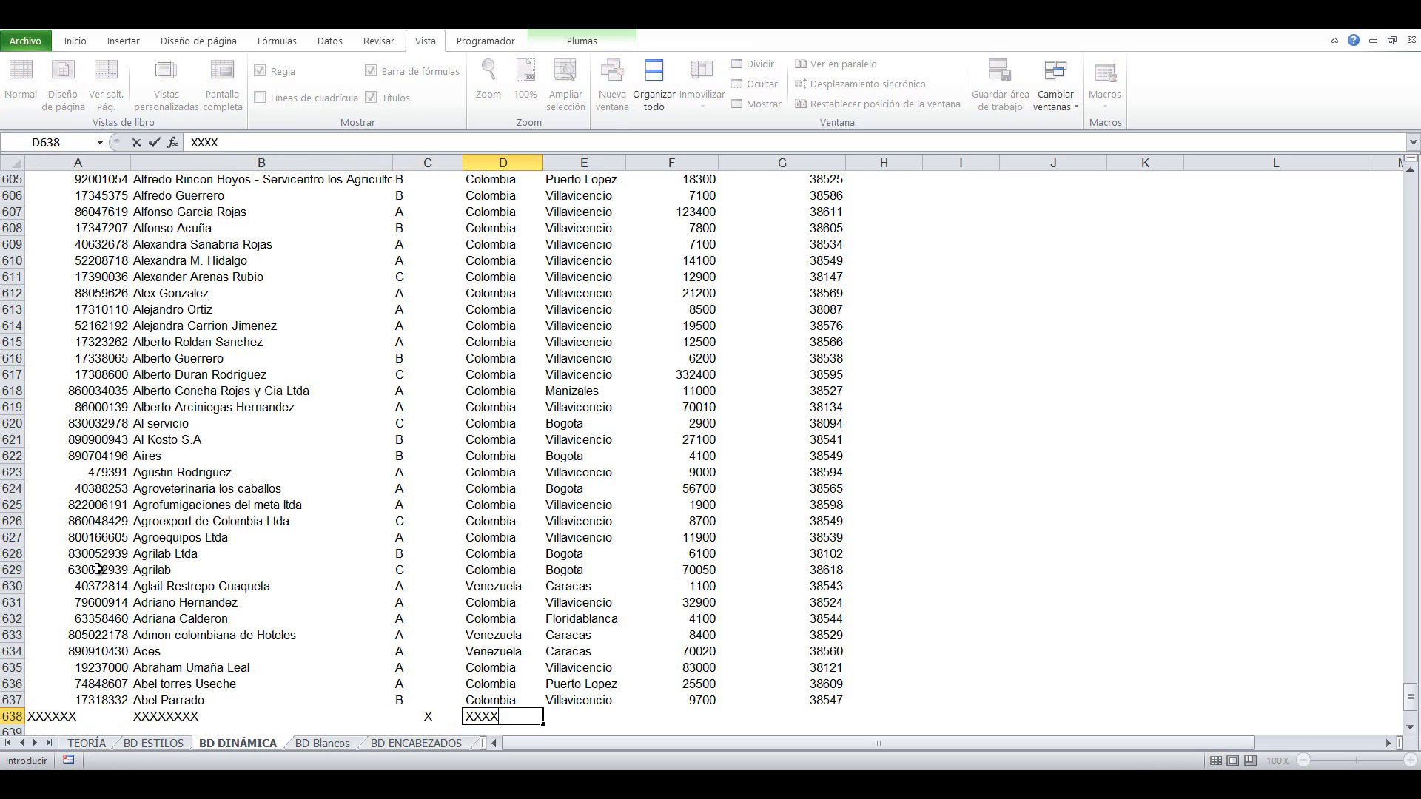
pyautogui.press('Tab')
pyautogui.write('XXXX')
pyautogui.press('Tab')
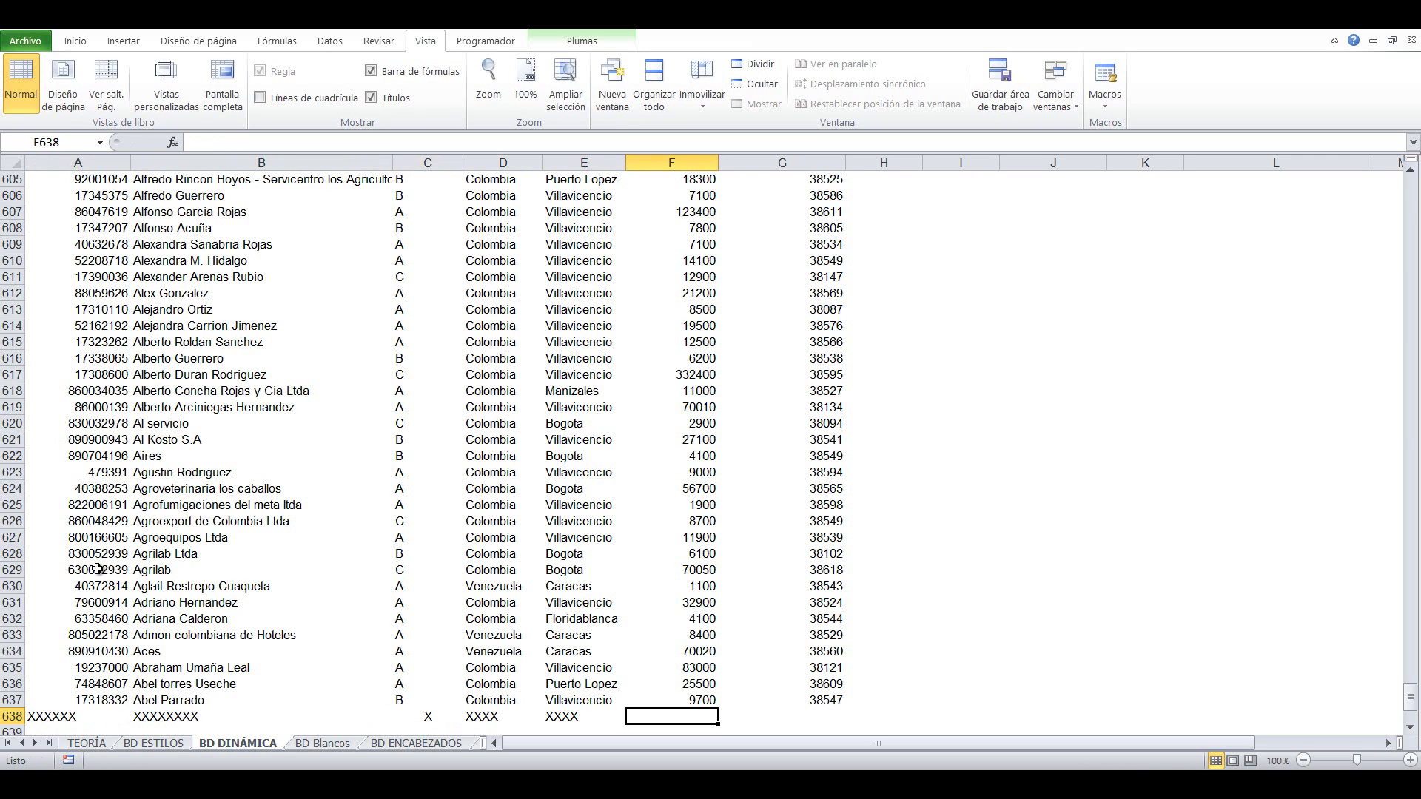
# Complete the new record in row 638 with Cartera 10000 and Fecha de pago 2222, ending at the start of the following row
pyautogui.write('10000')
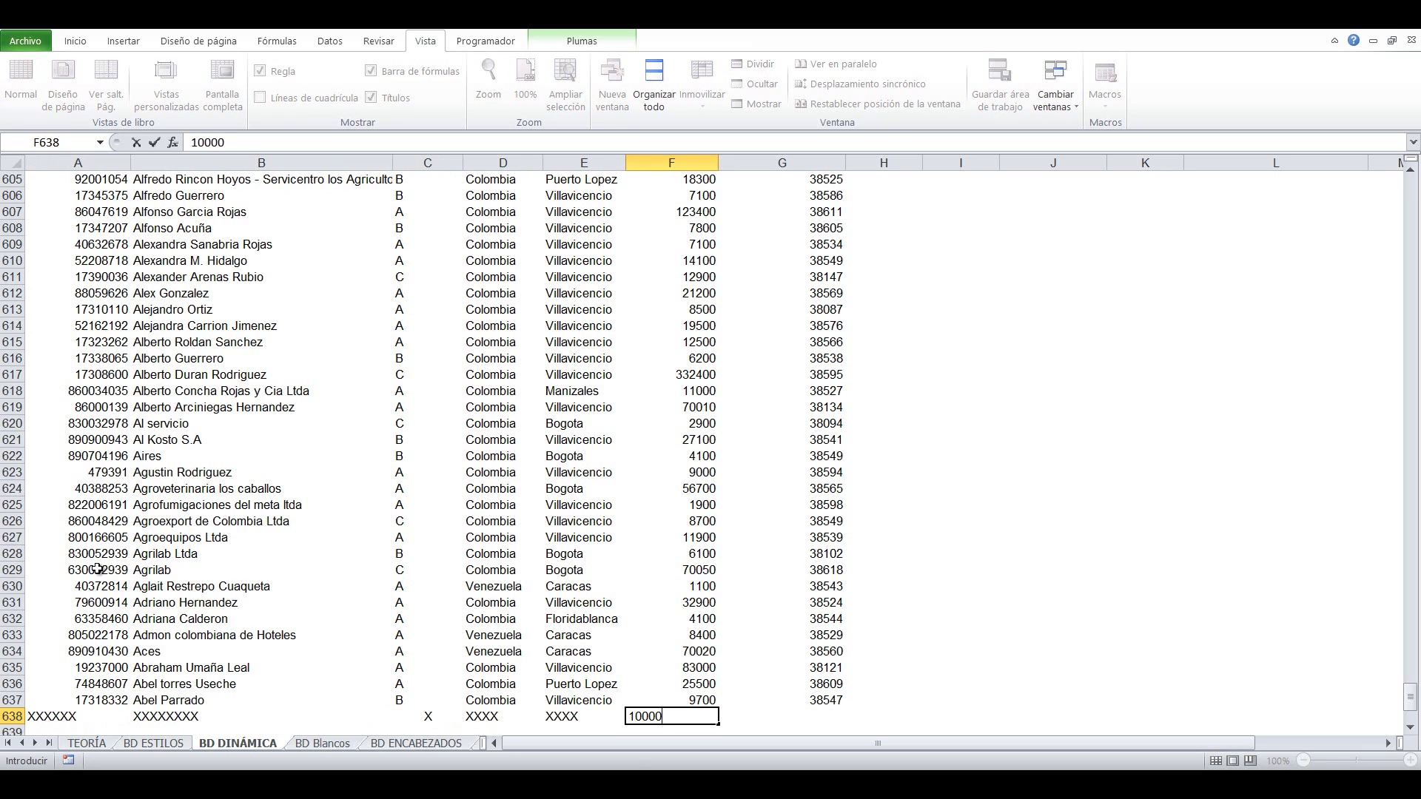
pyautogui.press('Tab')
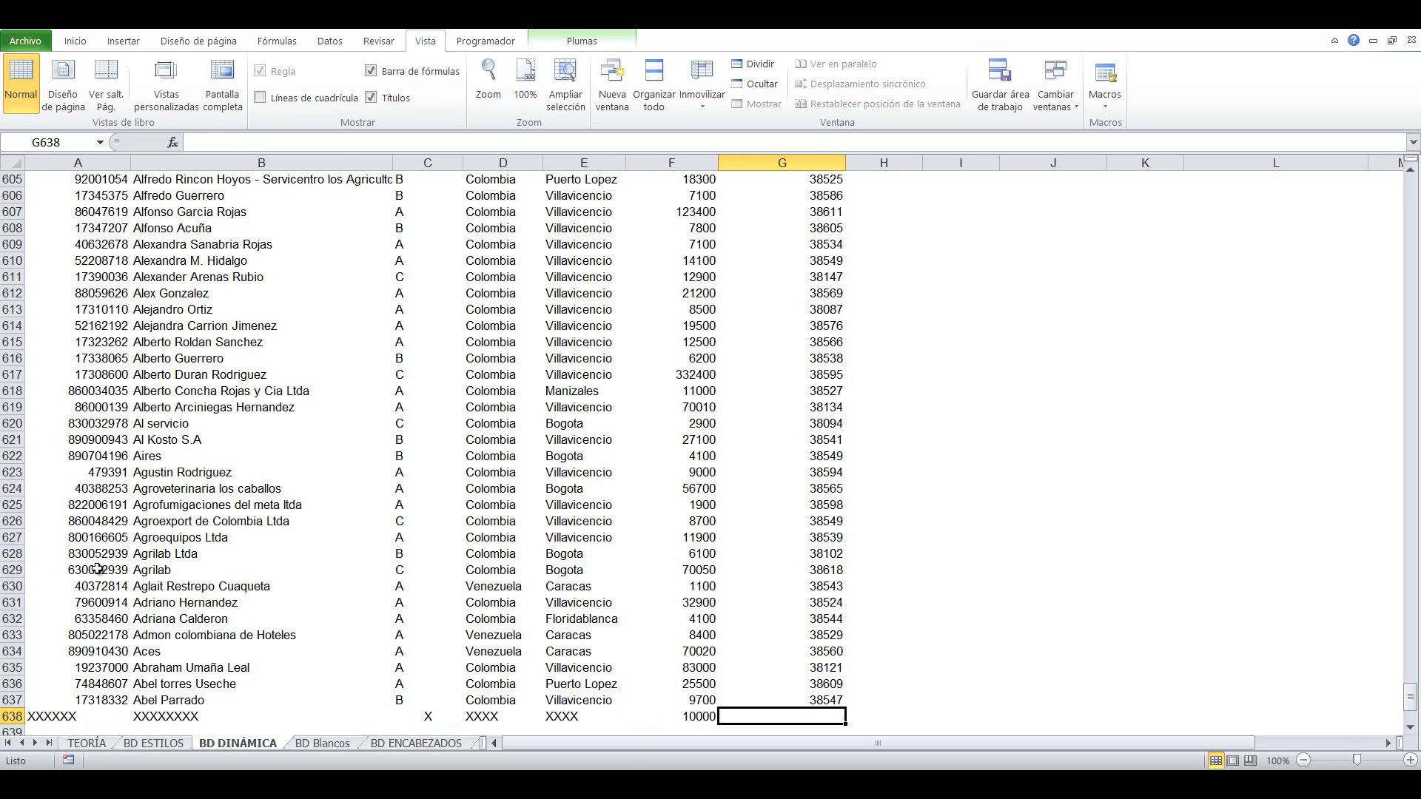
pyautogui.write('2222')
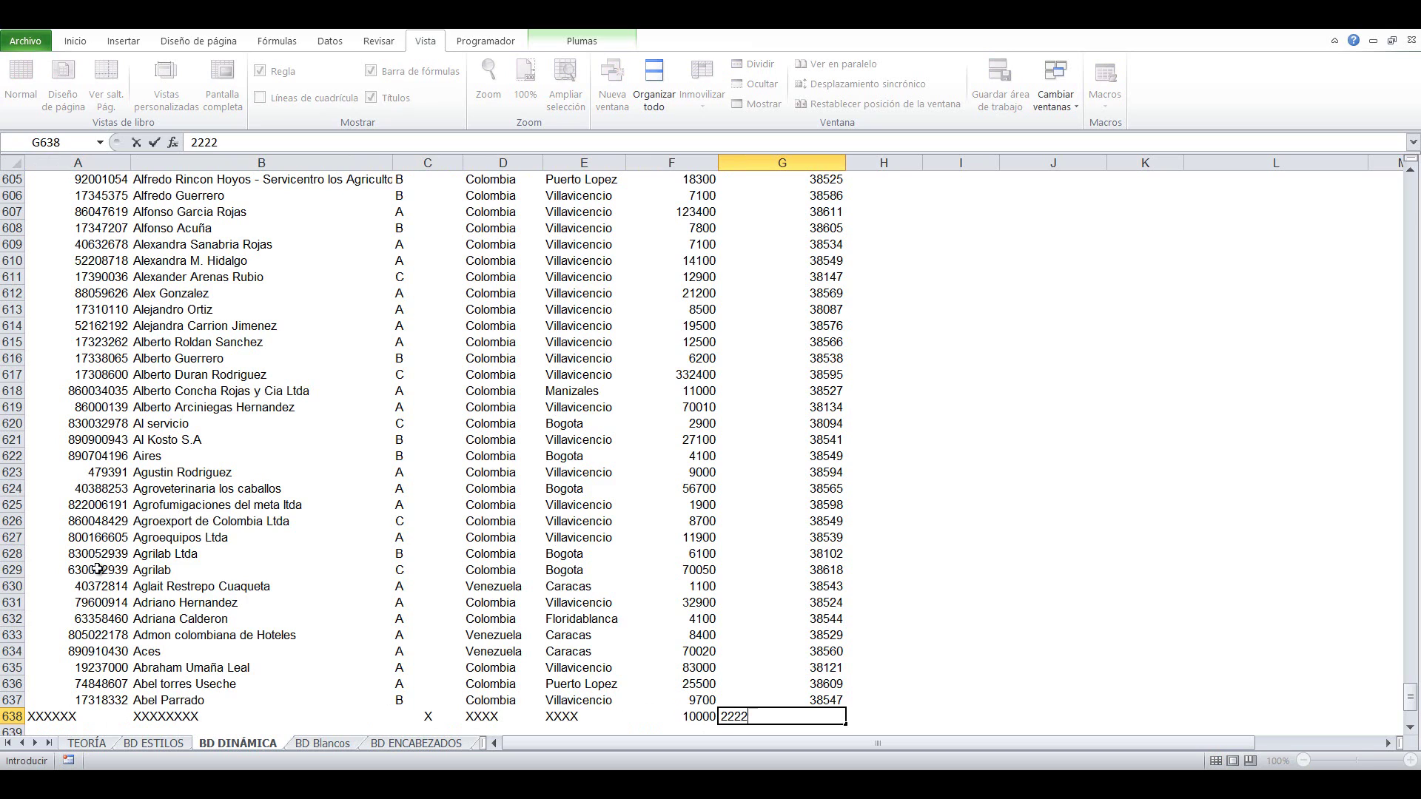
pyautogui.press('Return')
pyautogui.press('Left')
pyautogui.press('Left')
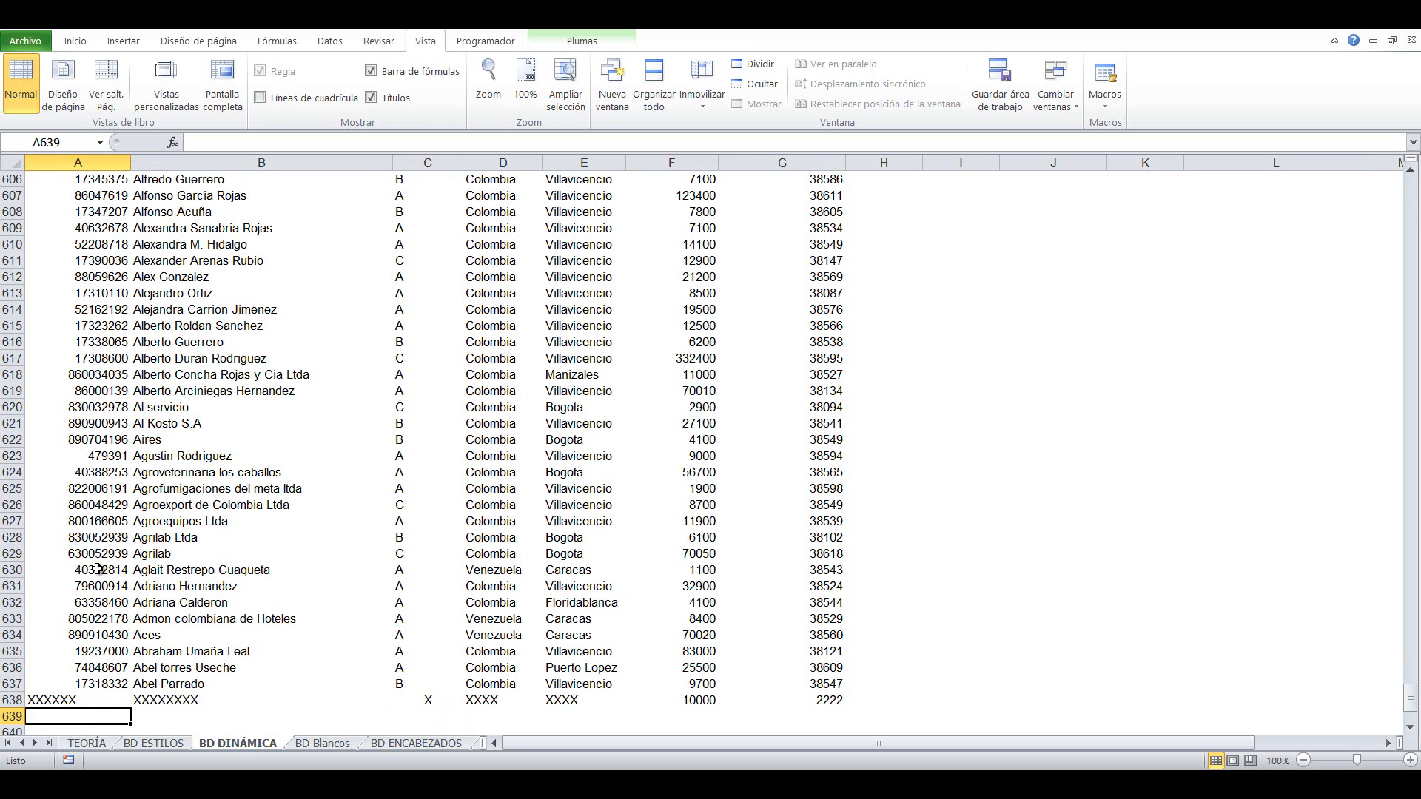
# Fill row 639 from Documento to Ciudad with placeholders of repeated W, using a single W for Clase
pyautogui.write('WWWWWW')
pyautogui.press('Tab')
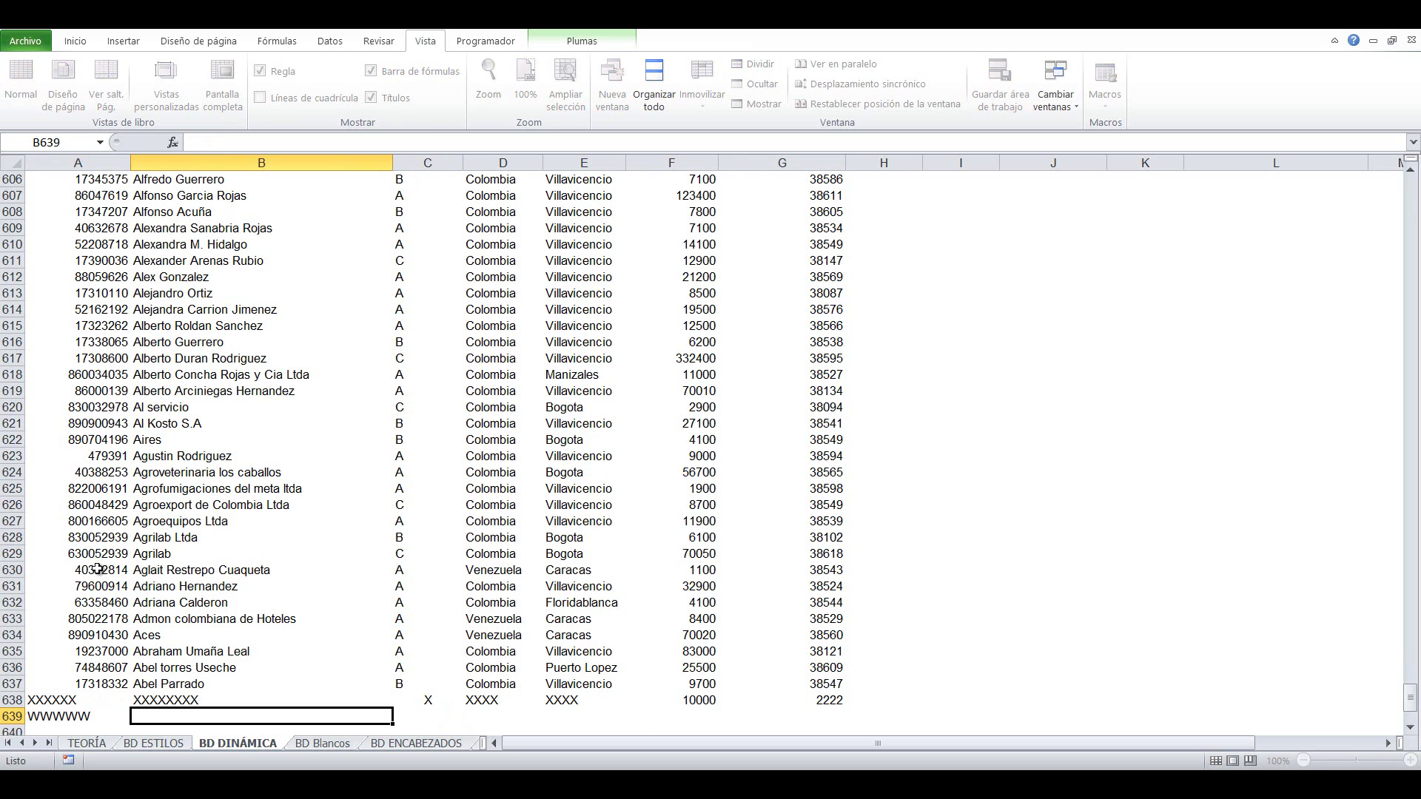
pyautogui.write('WWWWWWW')
pyautogui.press('Tab')
pyautogui.write('W')
pyautogui.press('Tab')
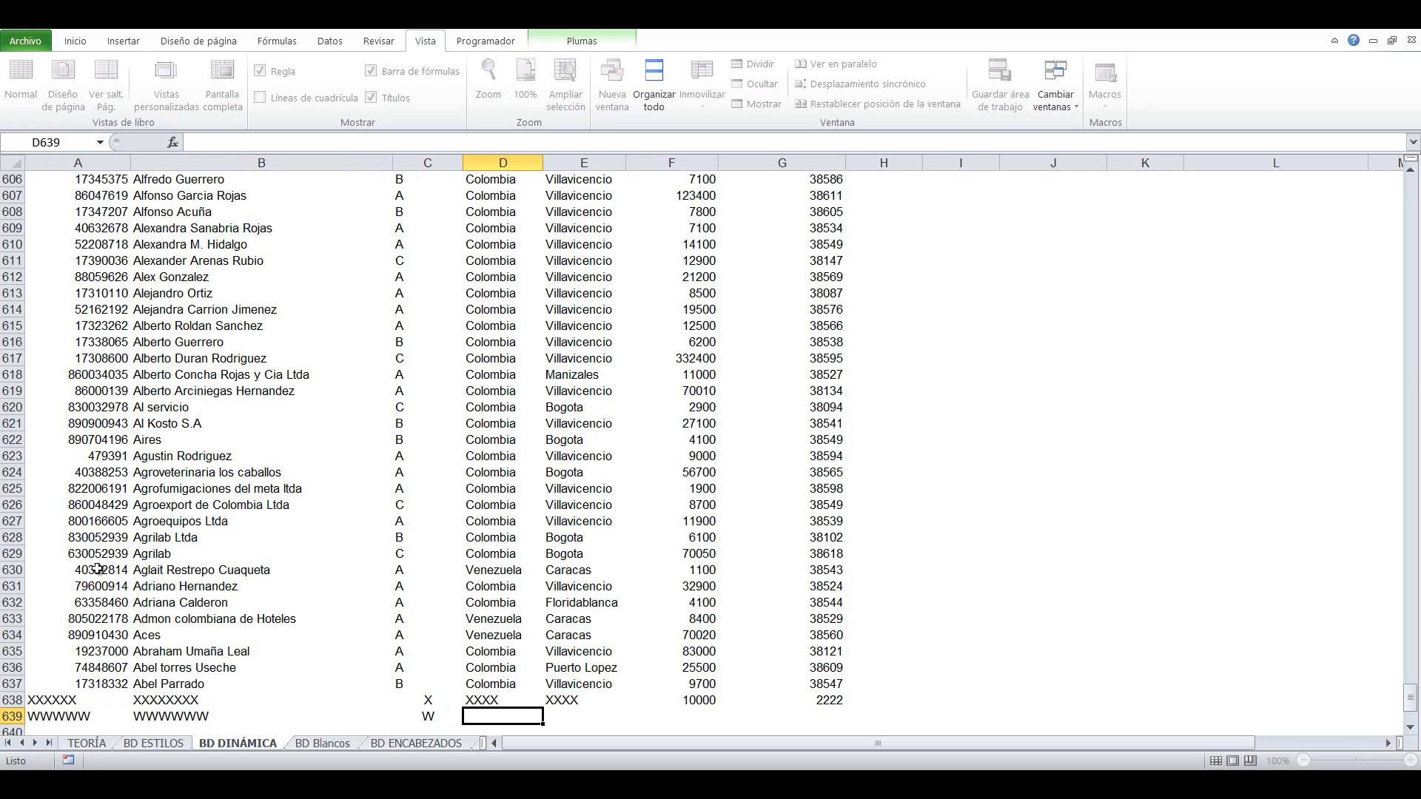
pyautogui.write('WWWWW')
pyautogui.press('Tab')
pyautogui.write('WWWWW')
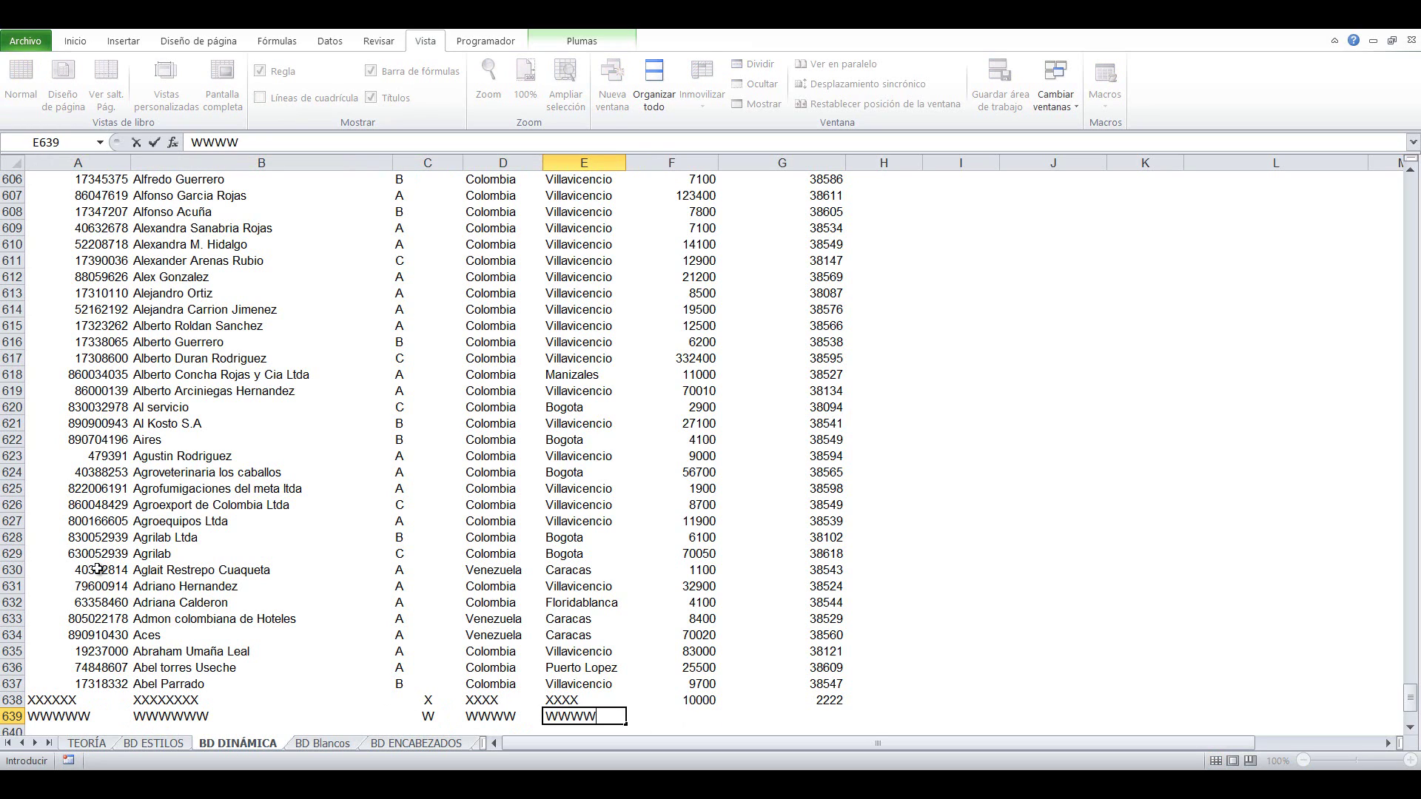
pyautogui.press('Tab')
# Complete the record in row 639 with Cartera 10000 and Fecha de pago 222, ending back at the start of the row
pyautogui.write('10000')
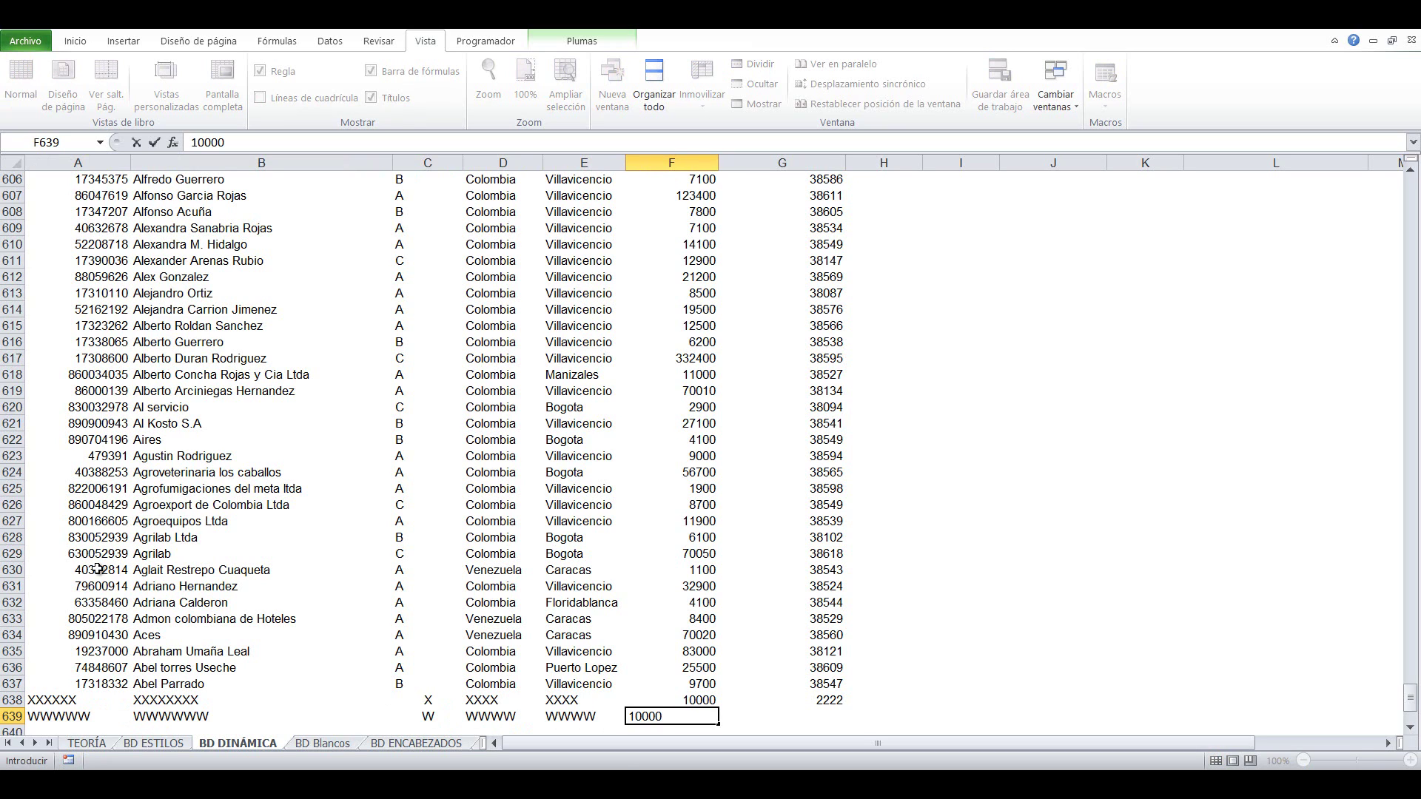
pyautogui.press('Return')
pyautogui.press('Right')
pyautogui.press('Up')
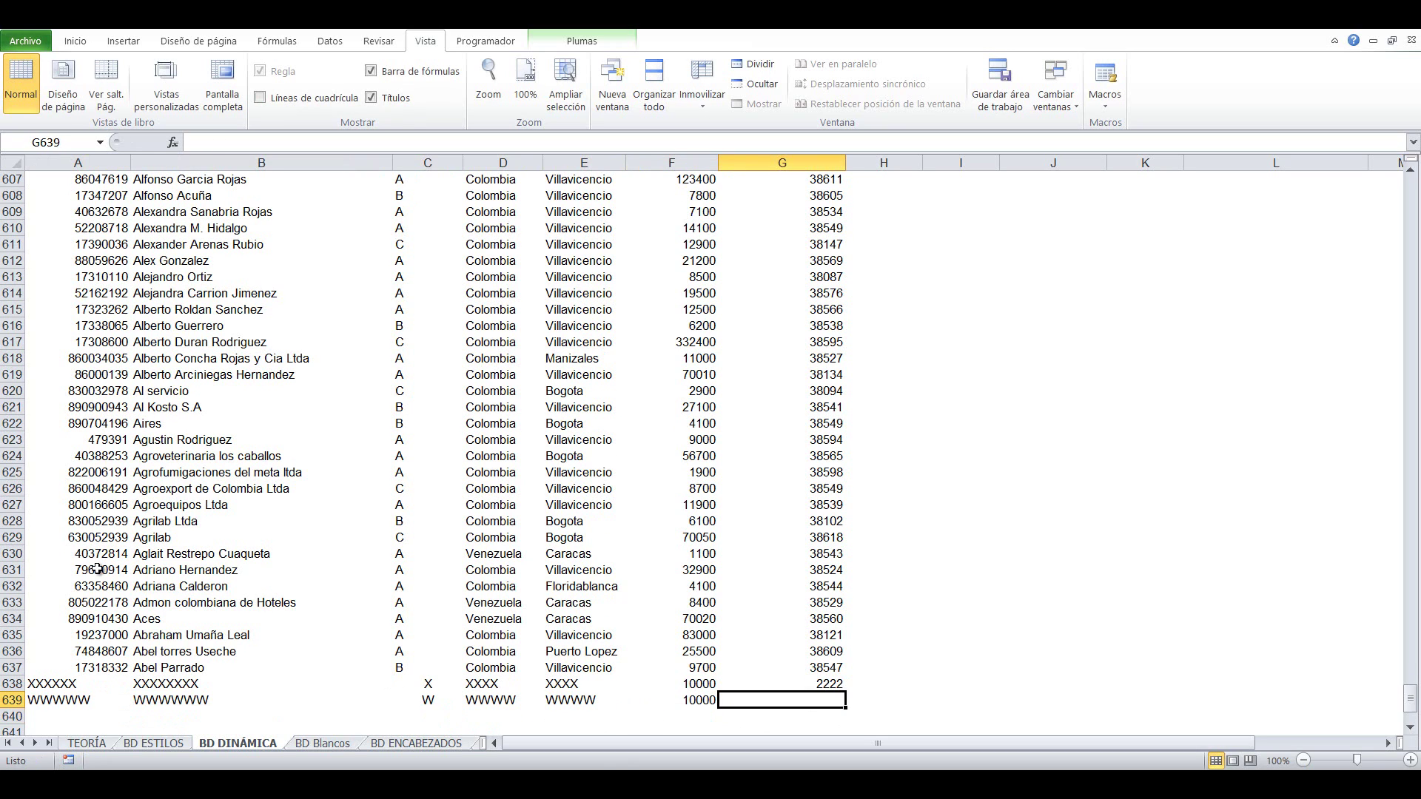
pyautogui.write('222')
pyautogui.press('Left')
pyautogui.press('Left')
pyautogui.press('Left')
pyautogui.press('Left')
pyautogui.press('Left')
pyautogui.press('Left')
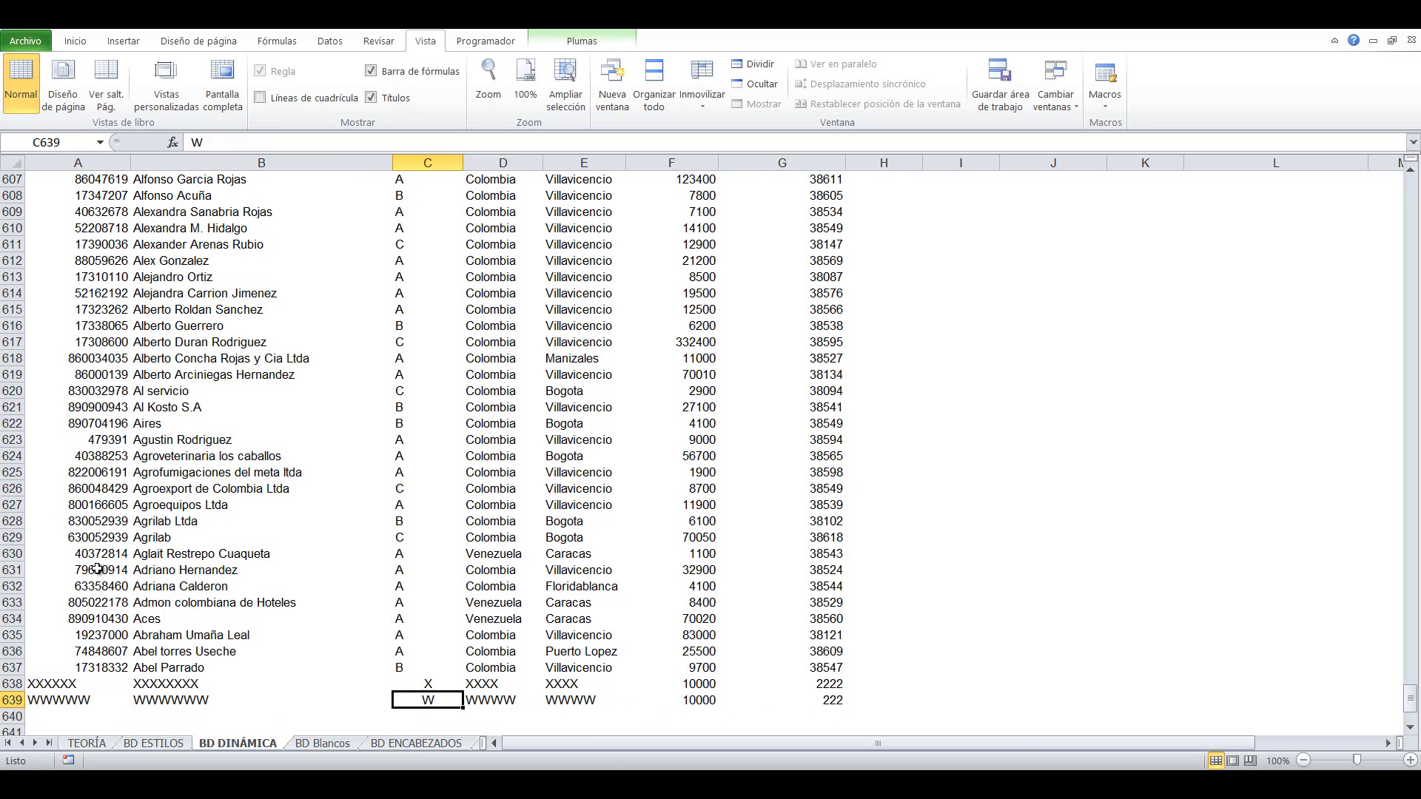
# Add a record in row 640 with TTTTTTT, TTTTTTTTTTT, TTT, TTTTT, TTTT and Cartera 20000, ending in cell A641
pyautogui.press('Down')
pyautogui.write('TTTTTTT')
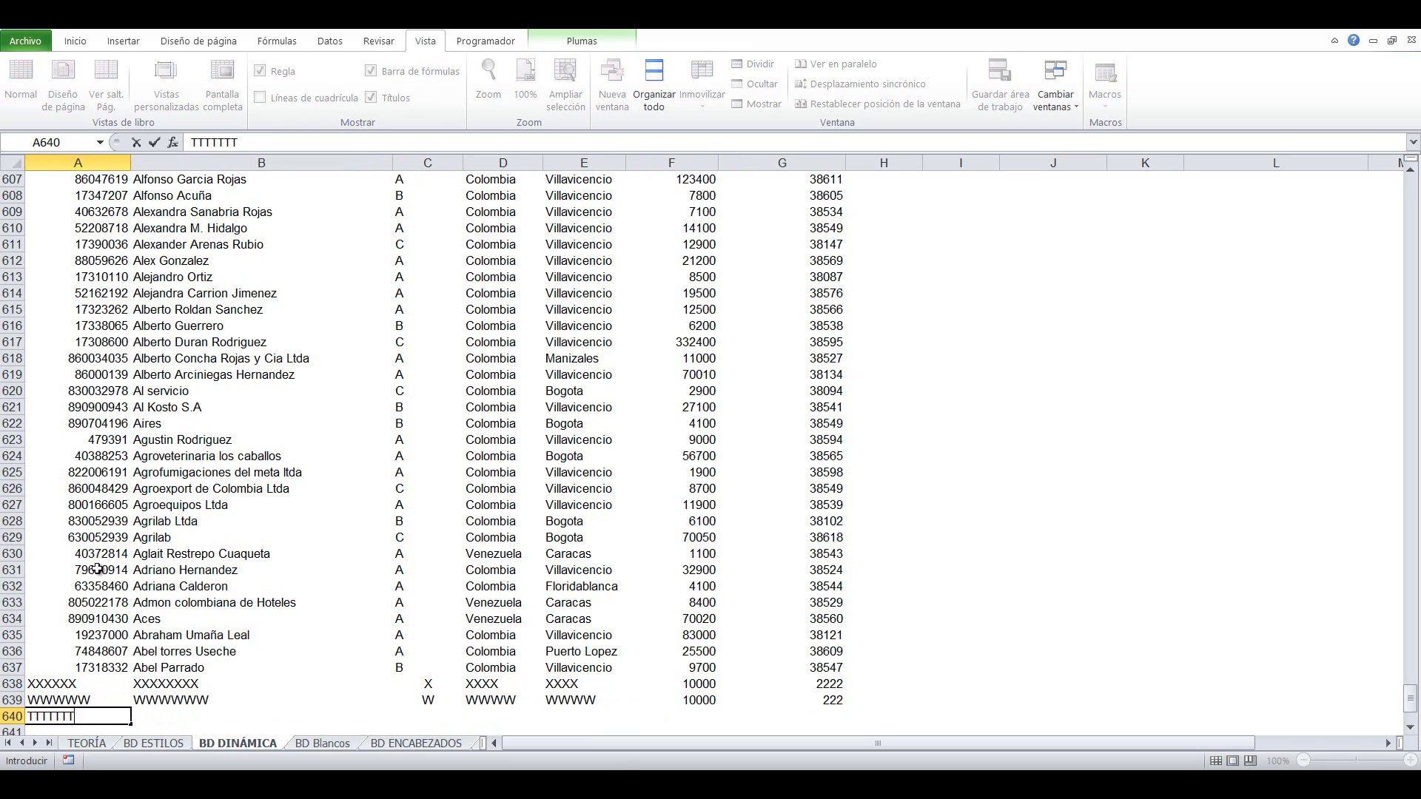
pyautogui.press('Tab')
pyautogui.write('TTTTTTTTTTT')
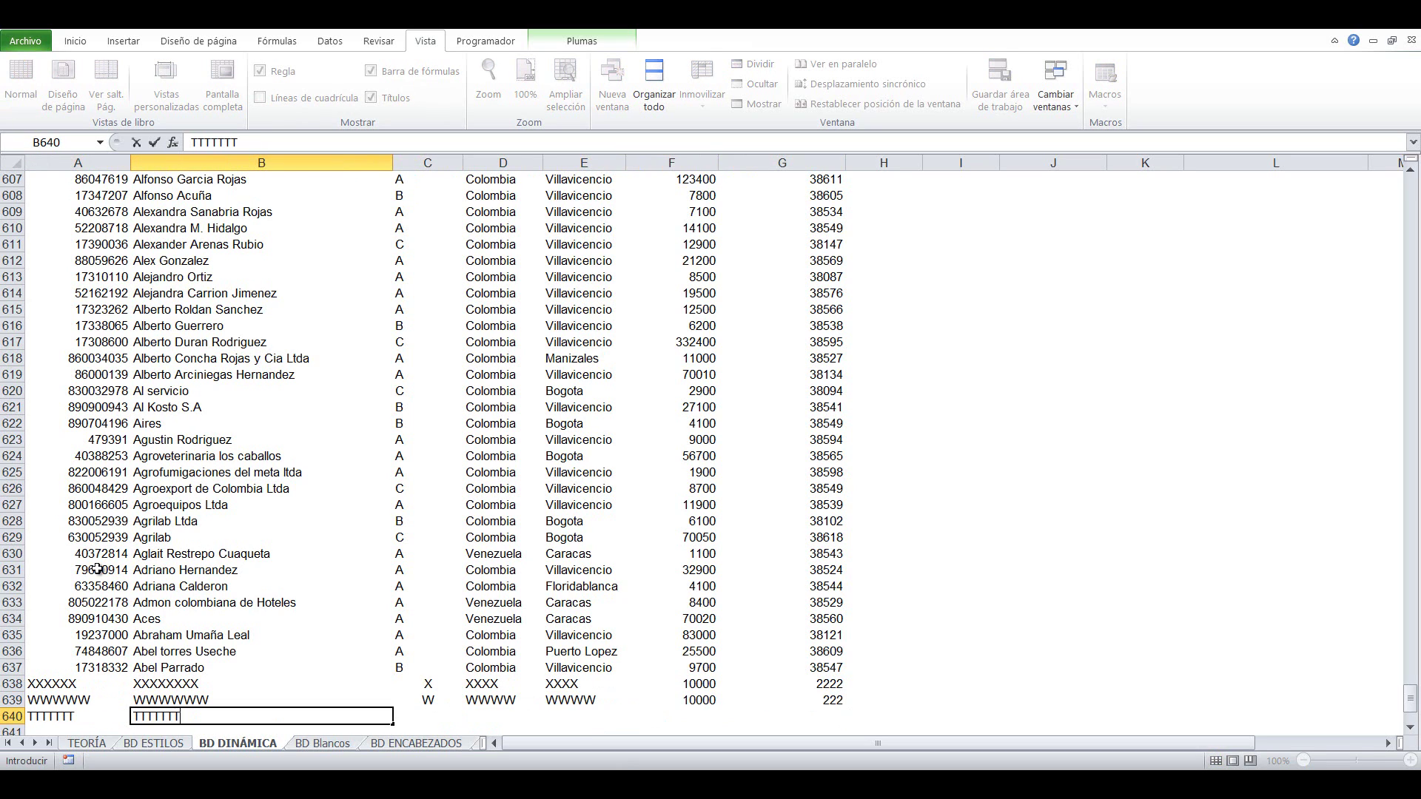
pyautogui.press('Tab')
pyautogui.write('TTT')
pyautogui.press('Tab')
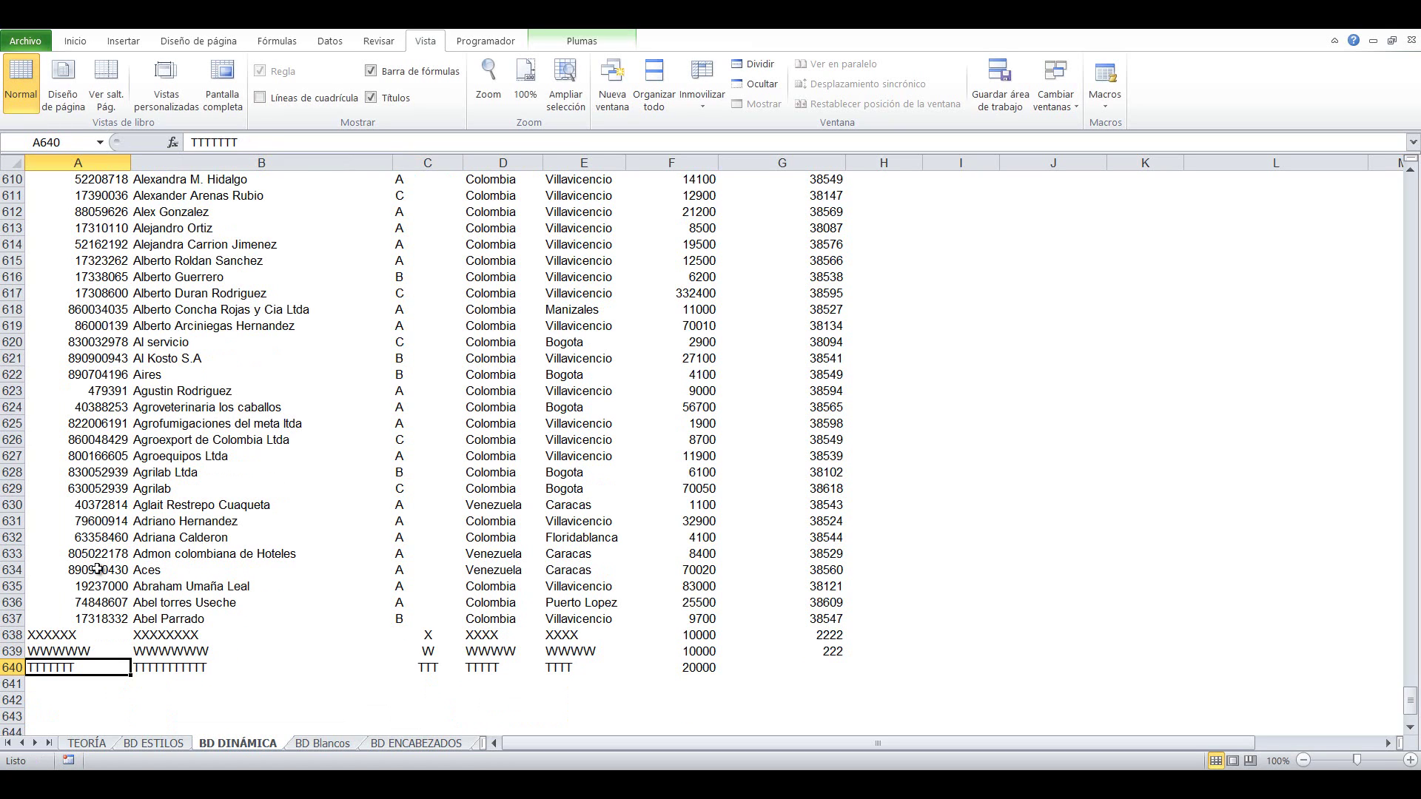
pyautogui.press('Down')
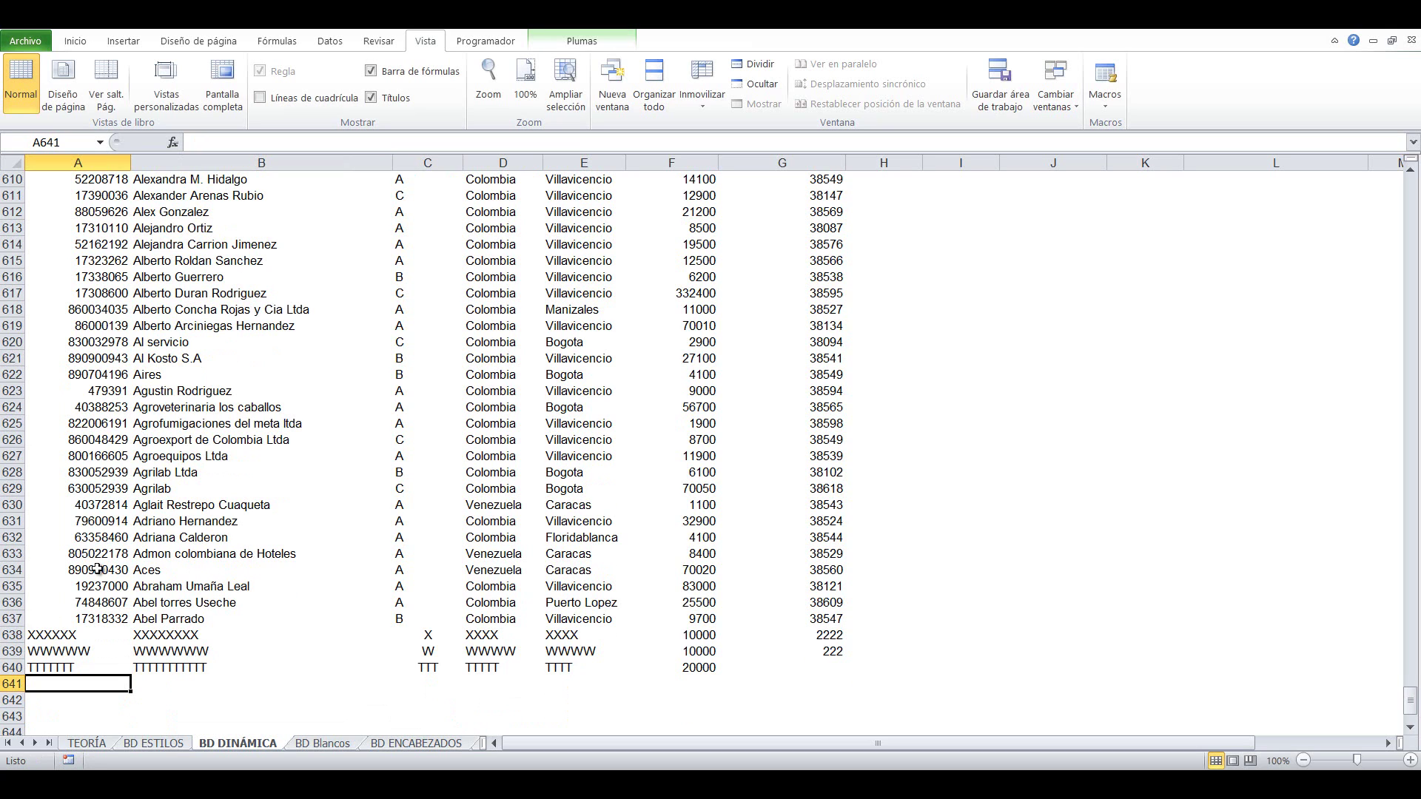
# Check whether the range of the total formula in K32 covers the records added at the database's end, leaving the formula unedited
pyautogui.hotkey('ctrl', 'Up')
pyautogui.hotkey('ctrl', 'Up')
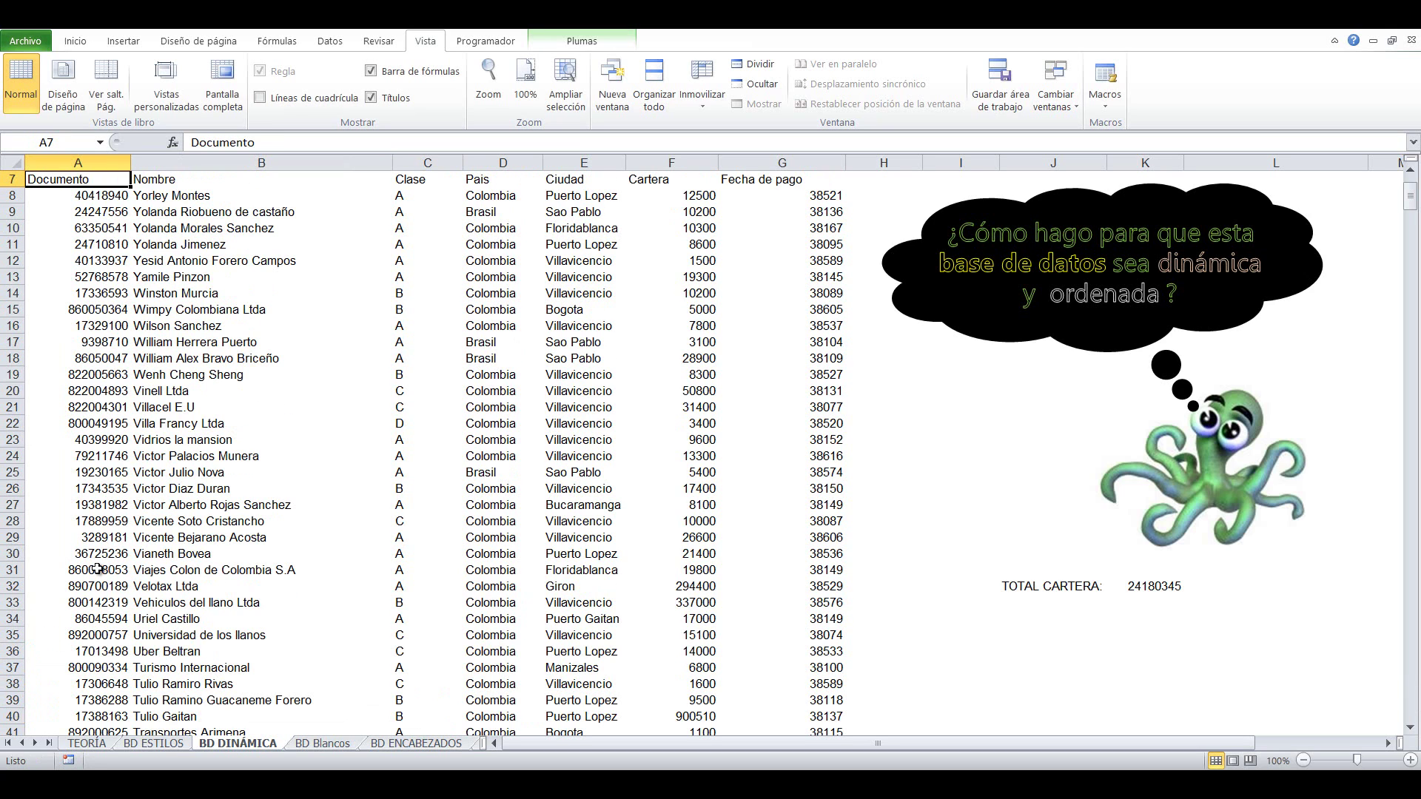
pyautogui.click(1144, 590)
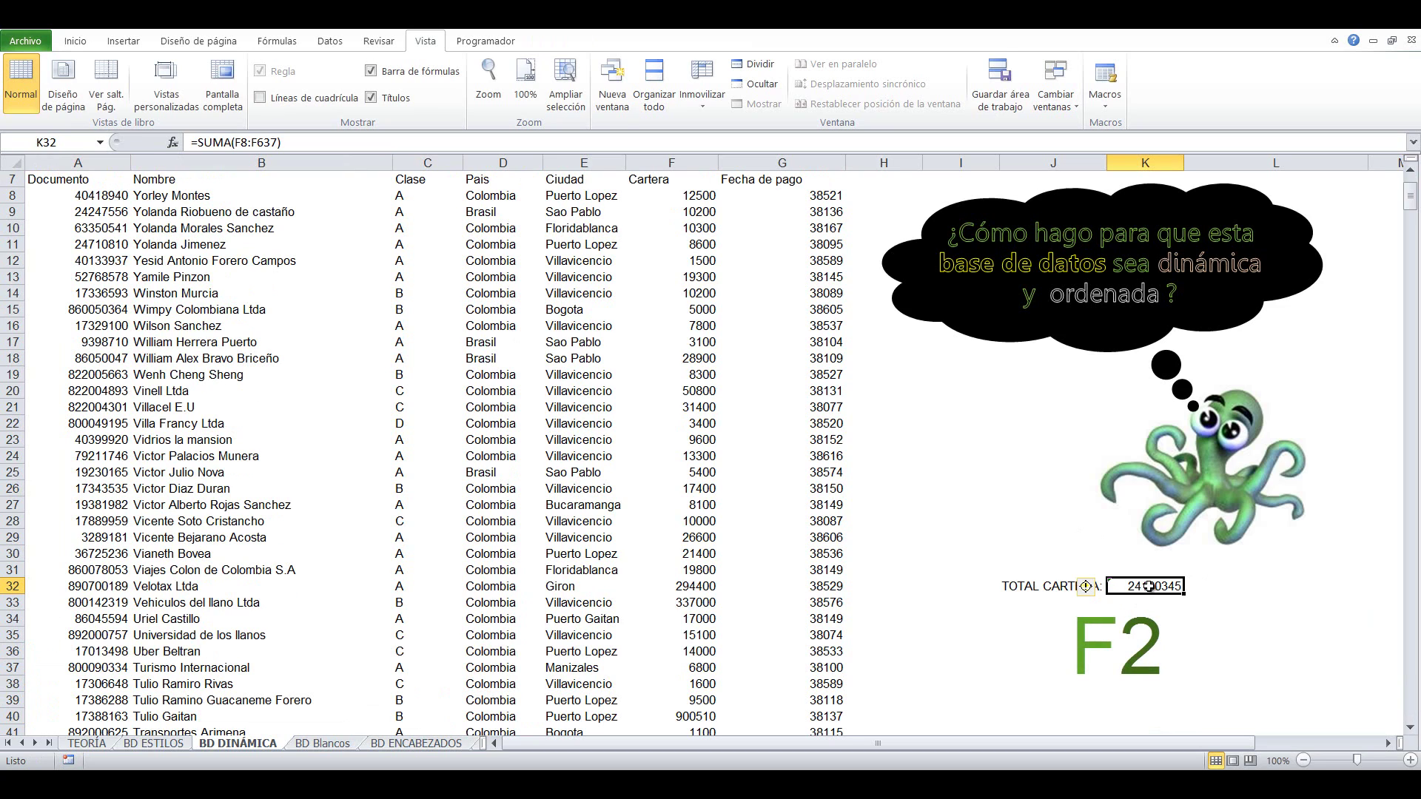
pyautogui.press('F2')
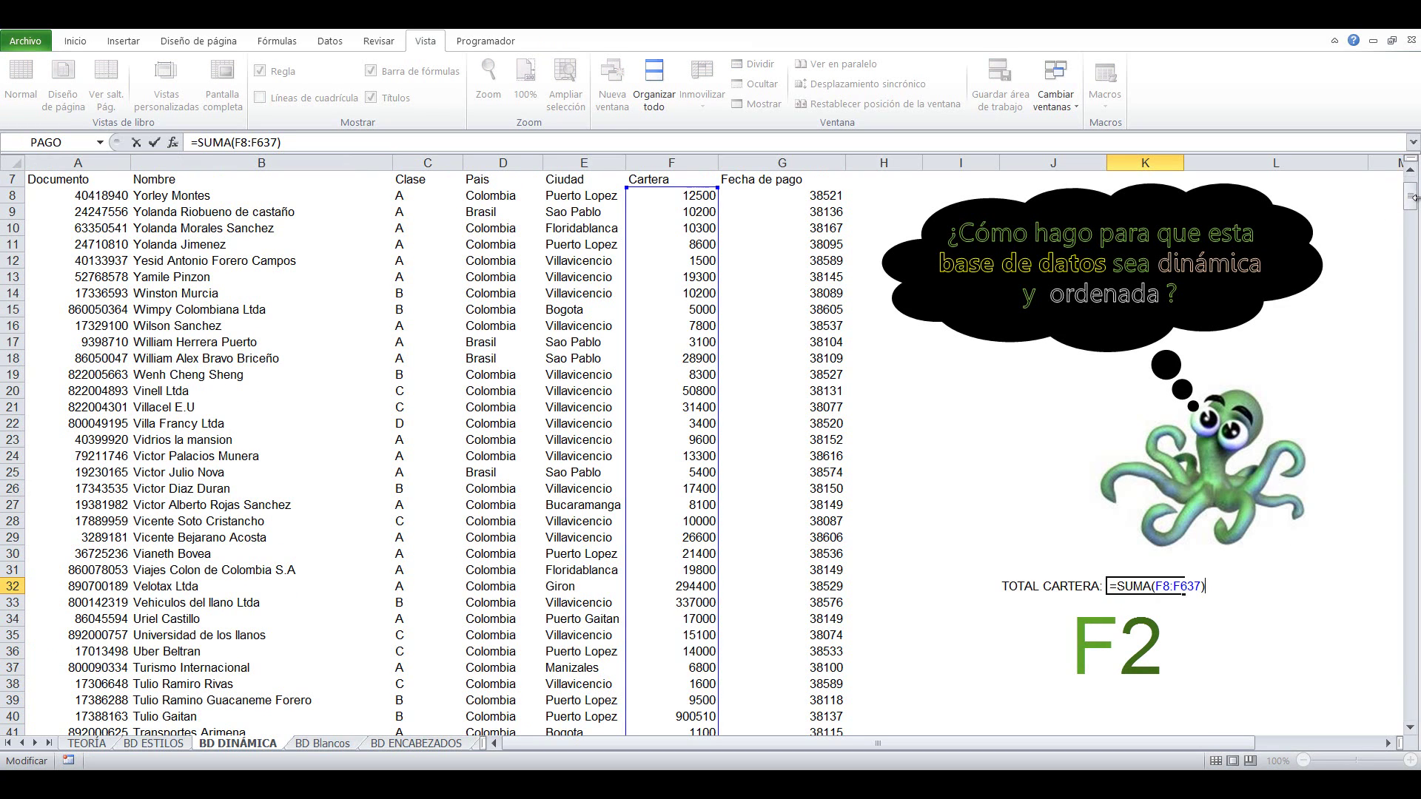
pyautogui.moveTo(1412, 197); pyautogui.dragTo(1412, 705)
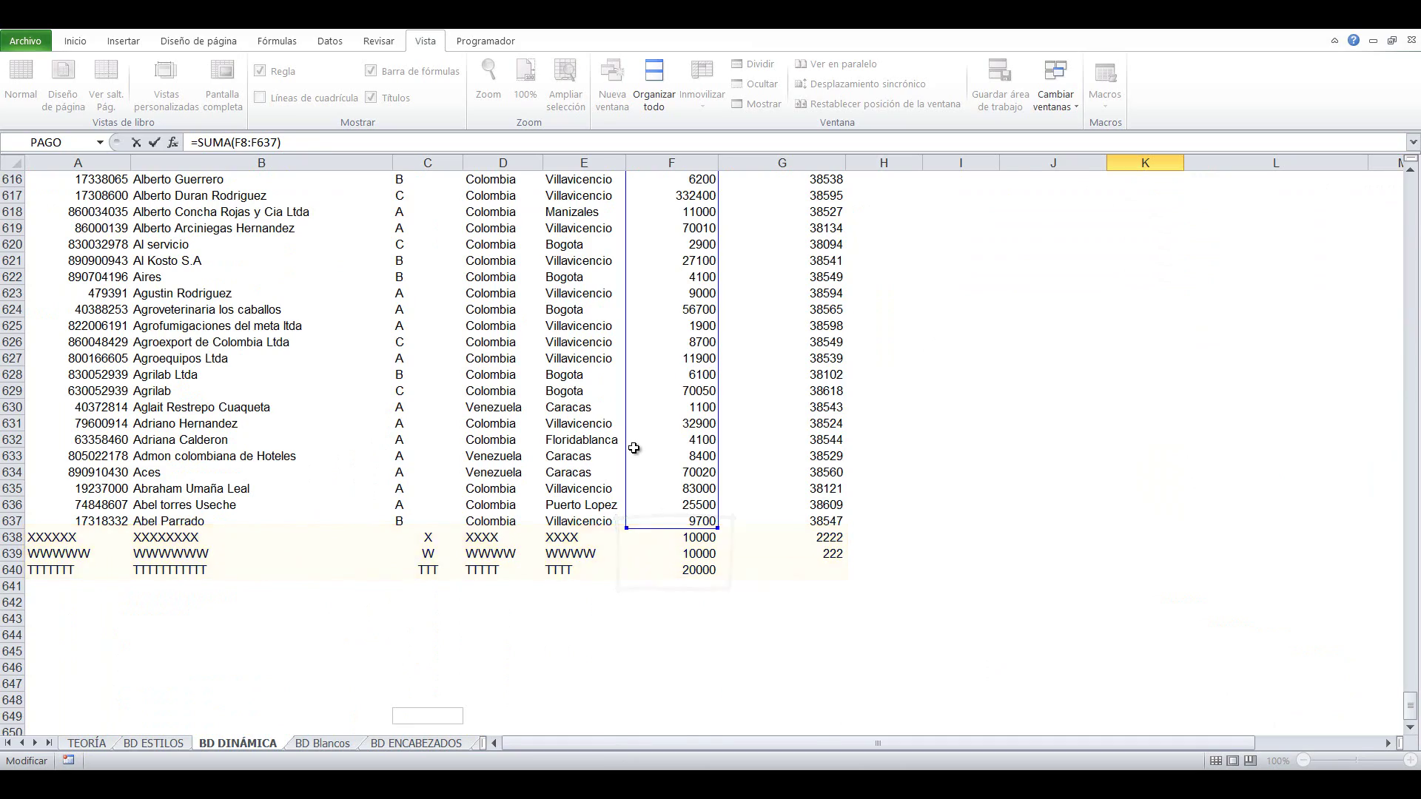
pyautogui.press('Escape')
pyautogui.scroll(6, 634, 447)
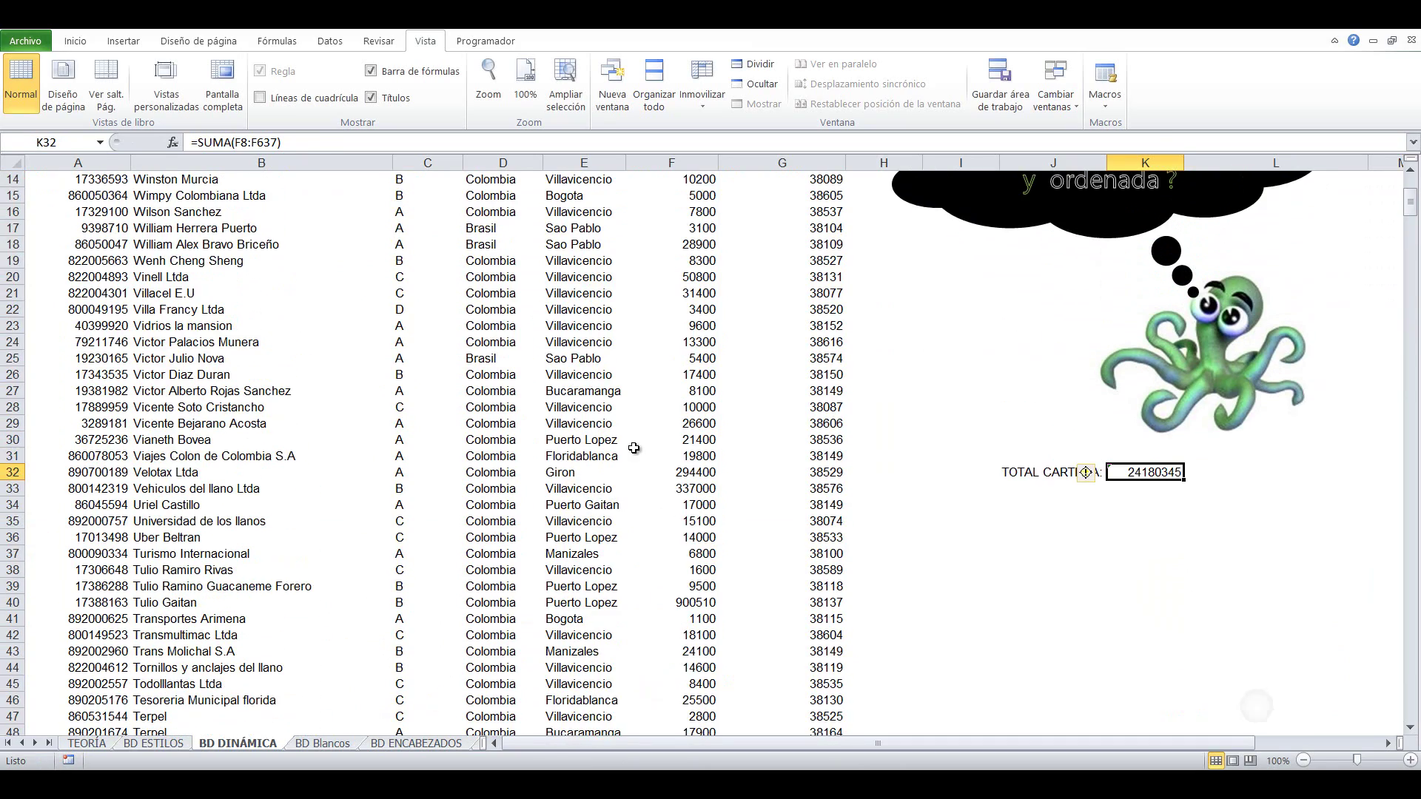
pyautogui.scroll(5, 634, 448)
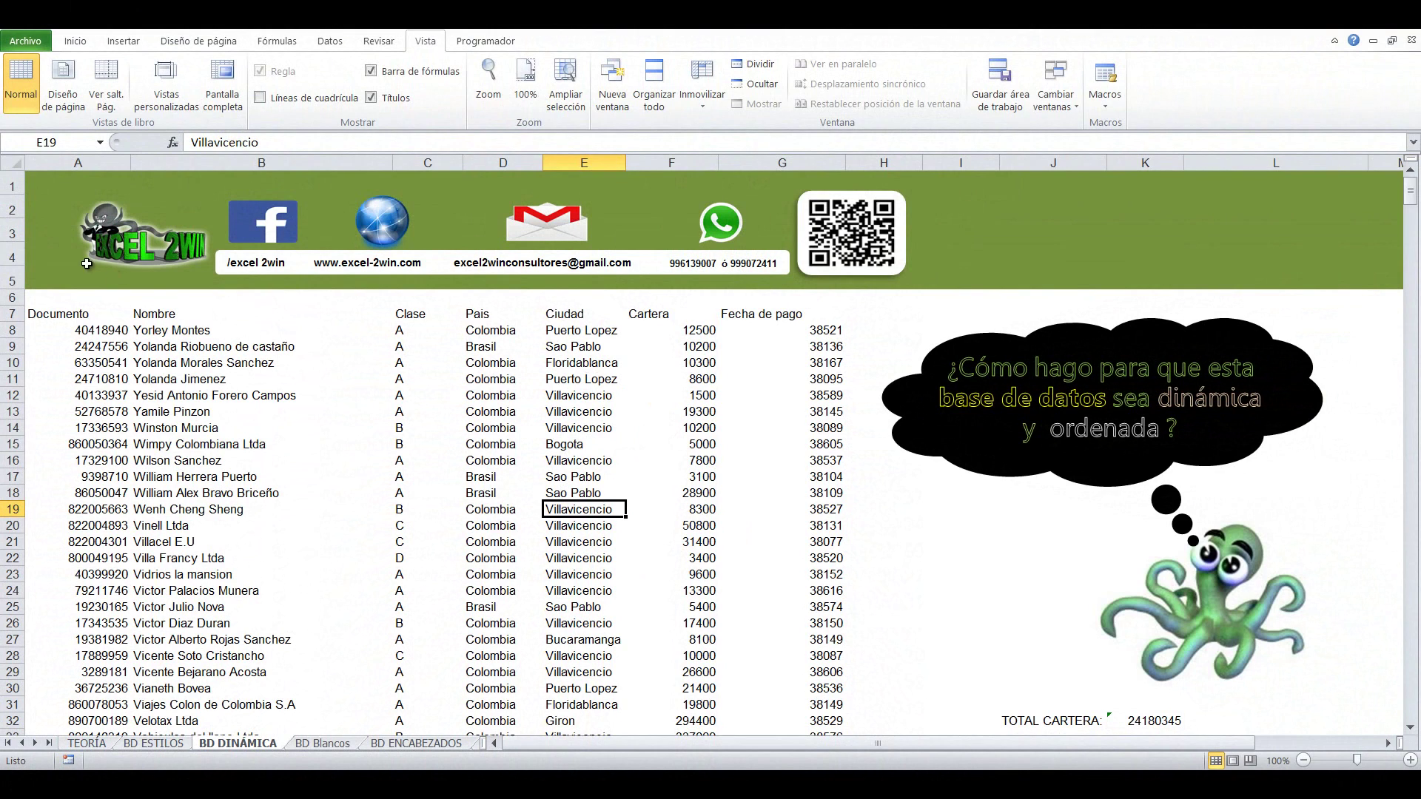
# Select the whole database from the Documento header and convert the range A7:G640 into a table with headers
pyautogui.click(69, 311)
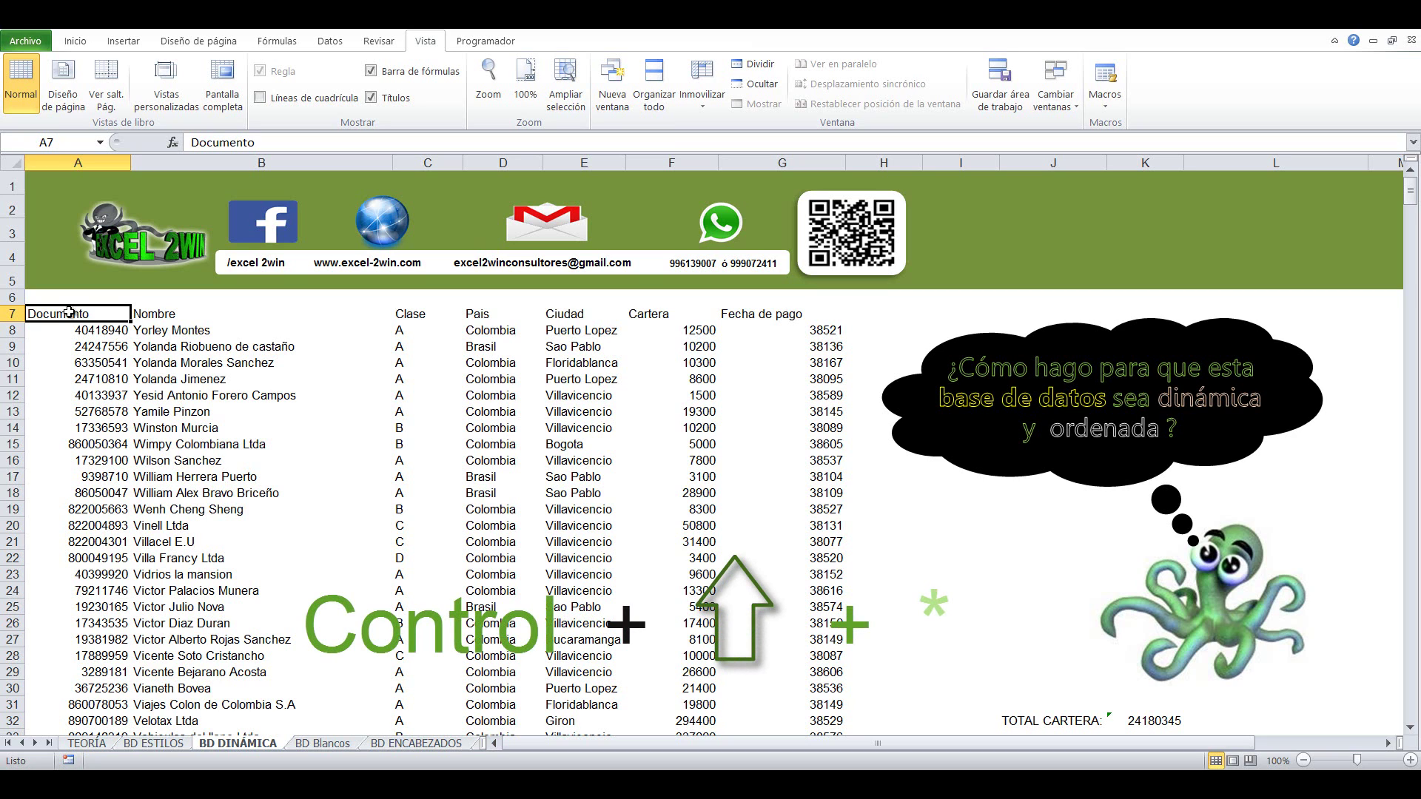
pyautogui.hotkey('ctrl', 'shift', '*')
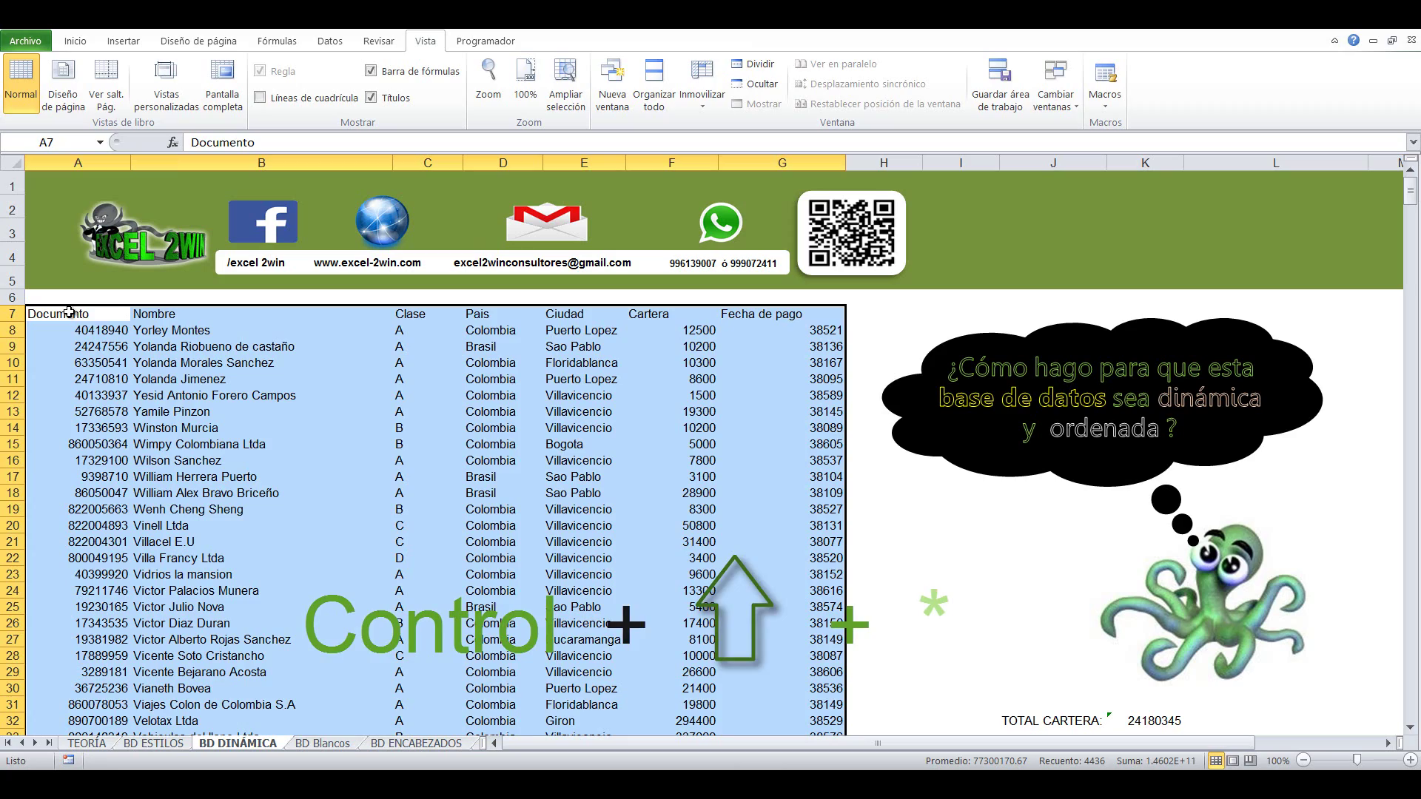
pyautogui.click(130, 43)
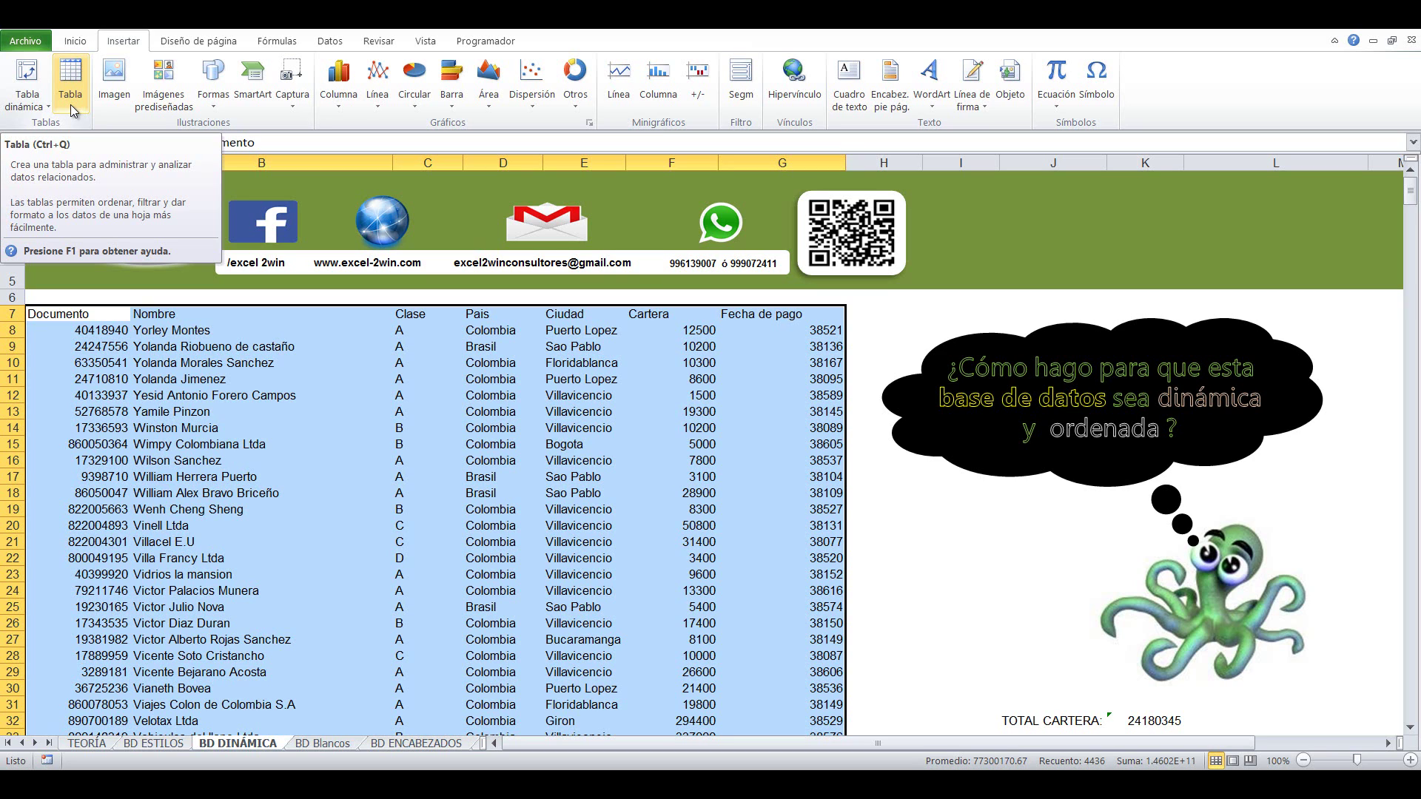
pyautogui.click(77, 82)
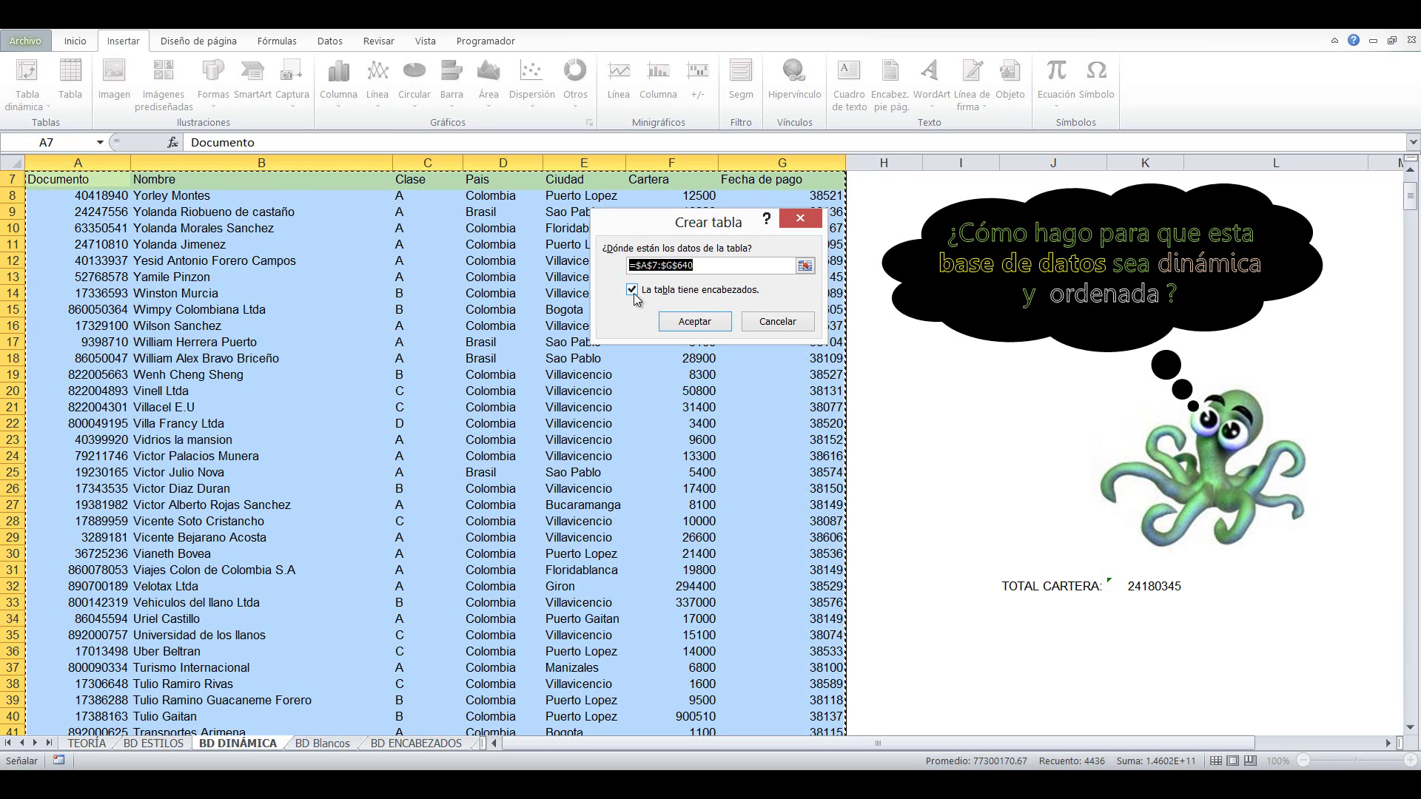
pyautogui.click(633, 290)
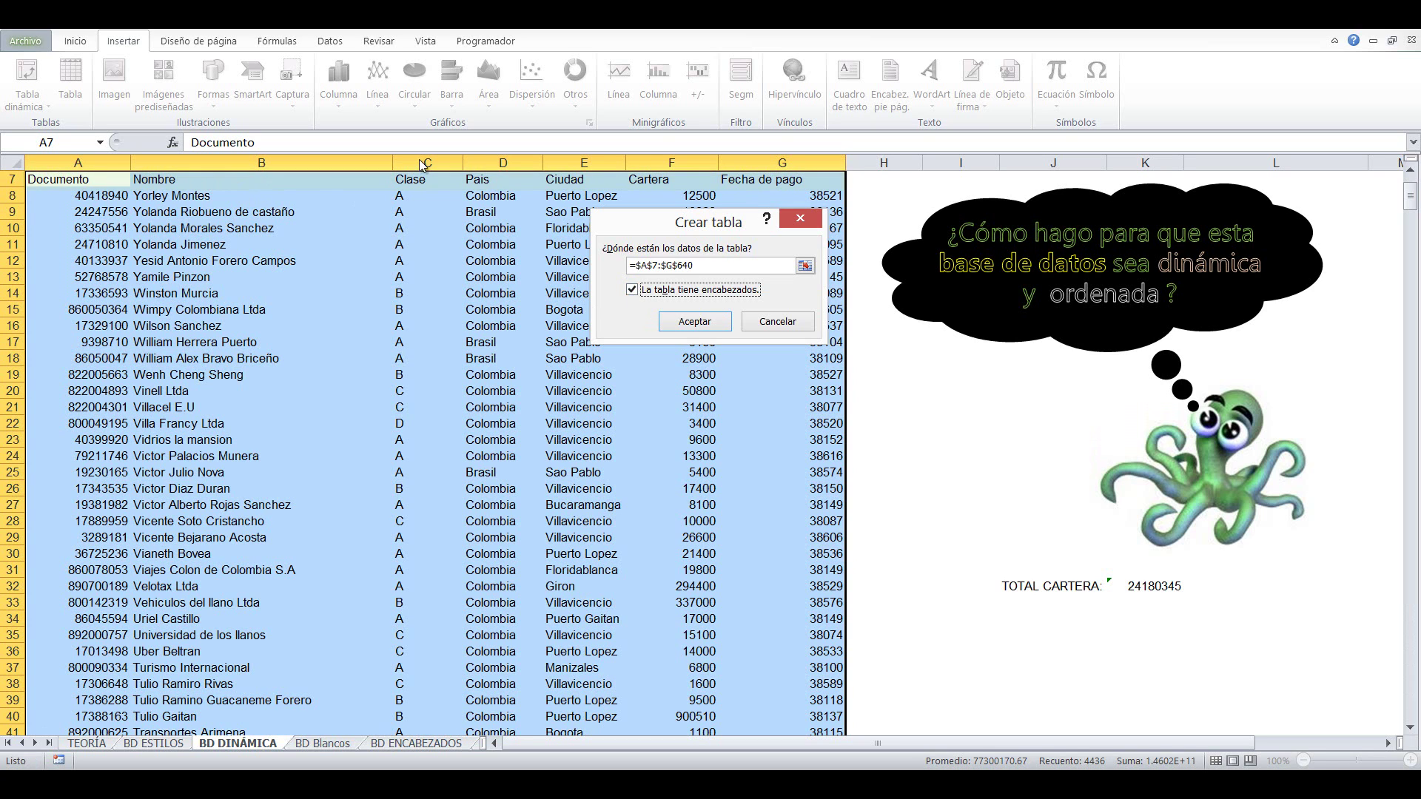
pyautogui.click(694, 322)
pyautogui.click(355, 395)
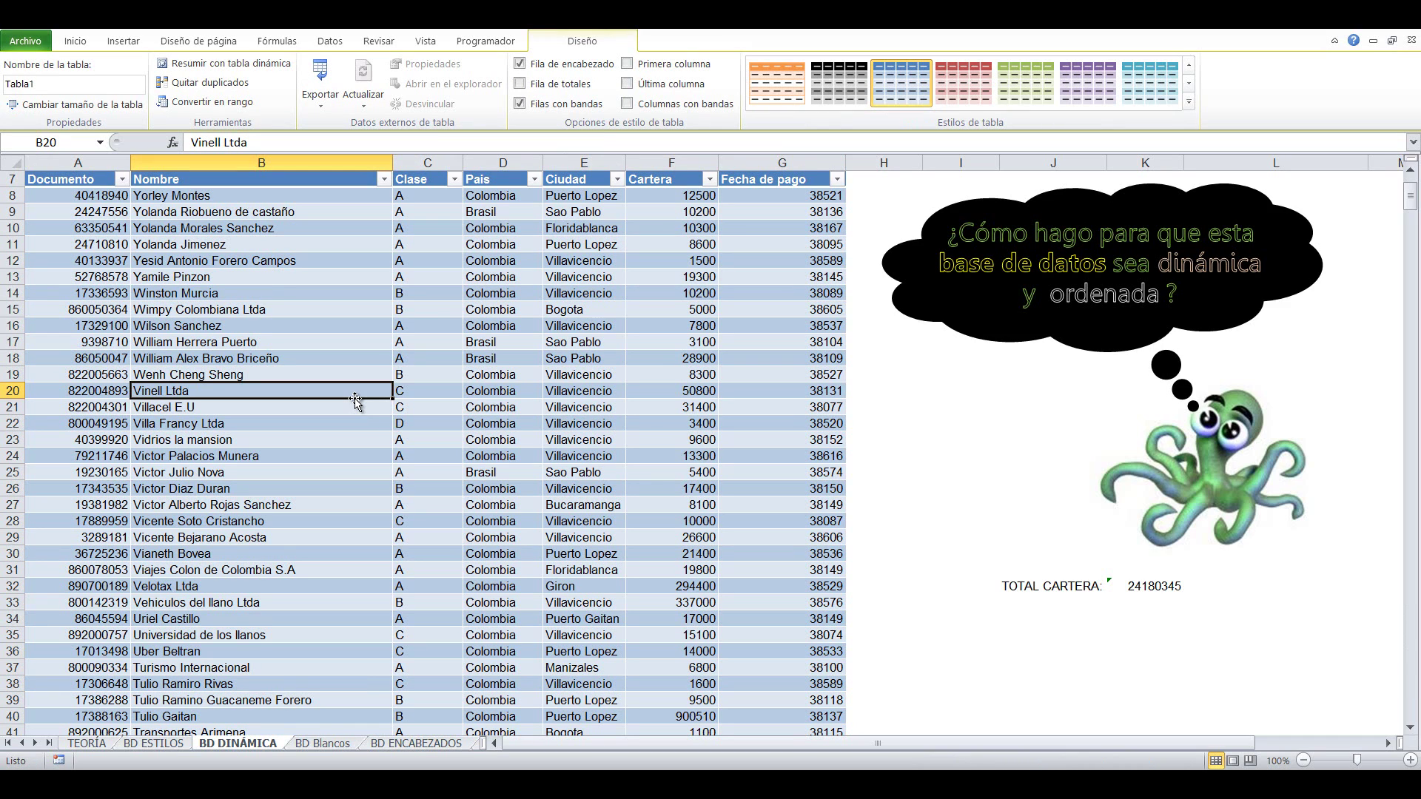
# Examine the sort and filter options of the Documento and Clase headers without applying any
pyautogui.click(122, 179)
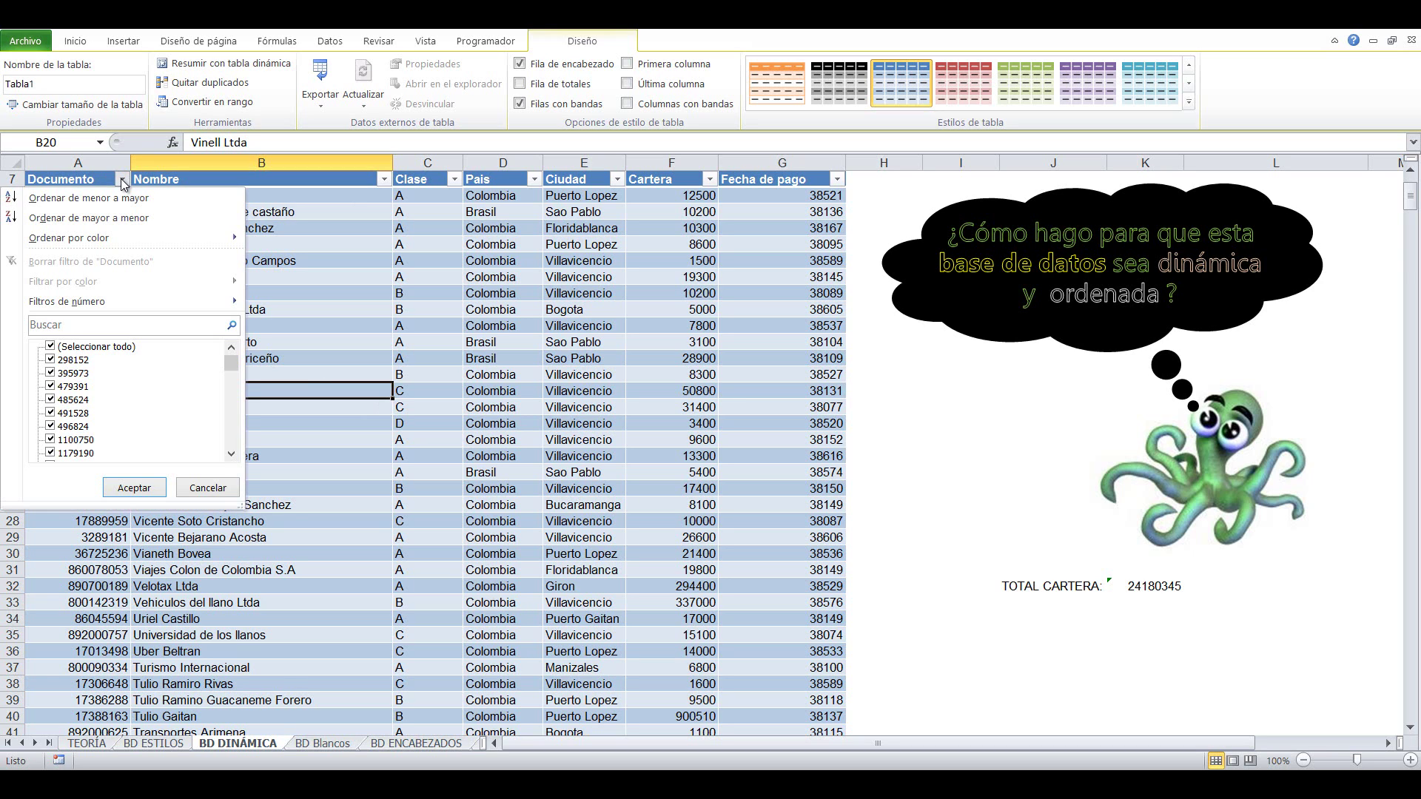
pyautogui.click(122, 179)
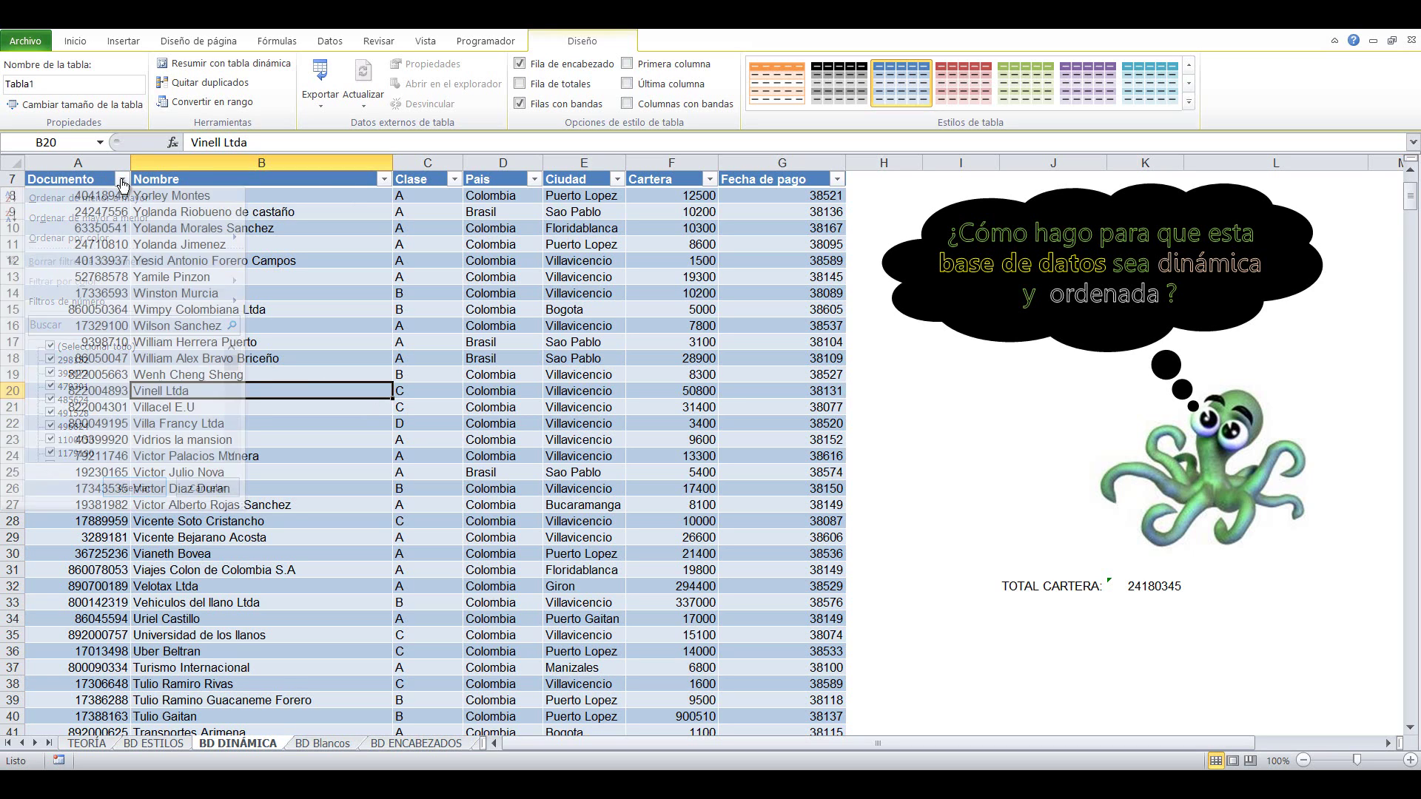
pyautogui.click(455, 180)
pyautogui.click(456, 180)
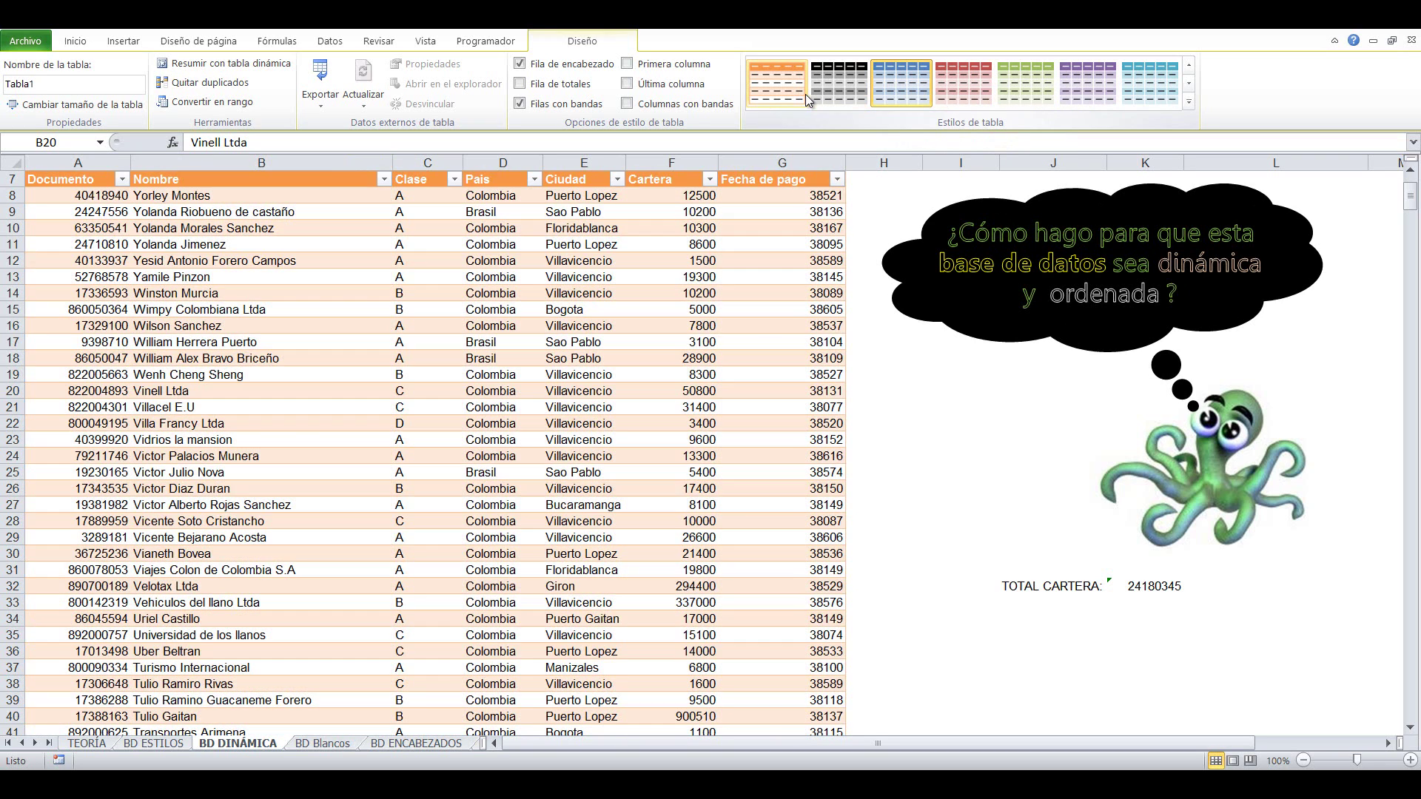
# Compare which table design options are offered with a cell inside the table selected and with an empty cell outside it
pyautogui.click(742, 390)
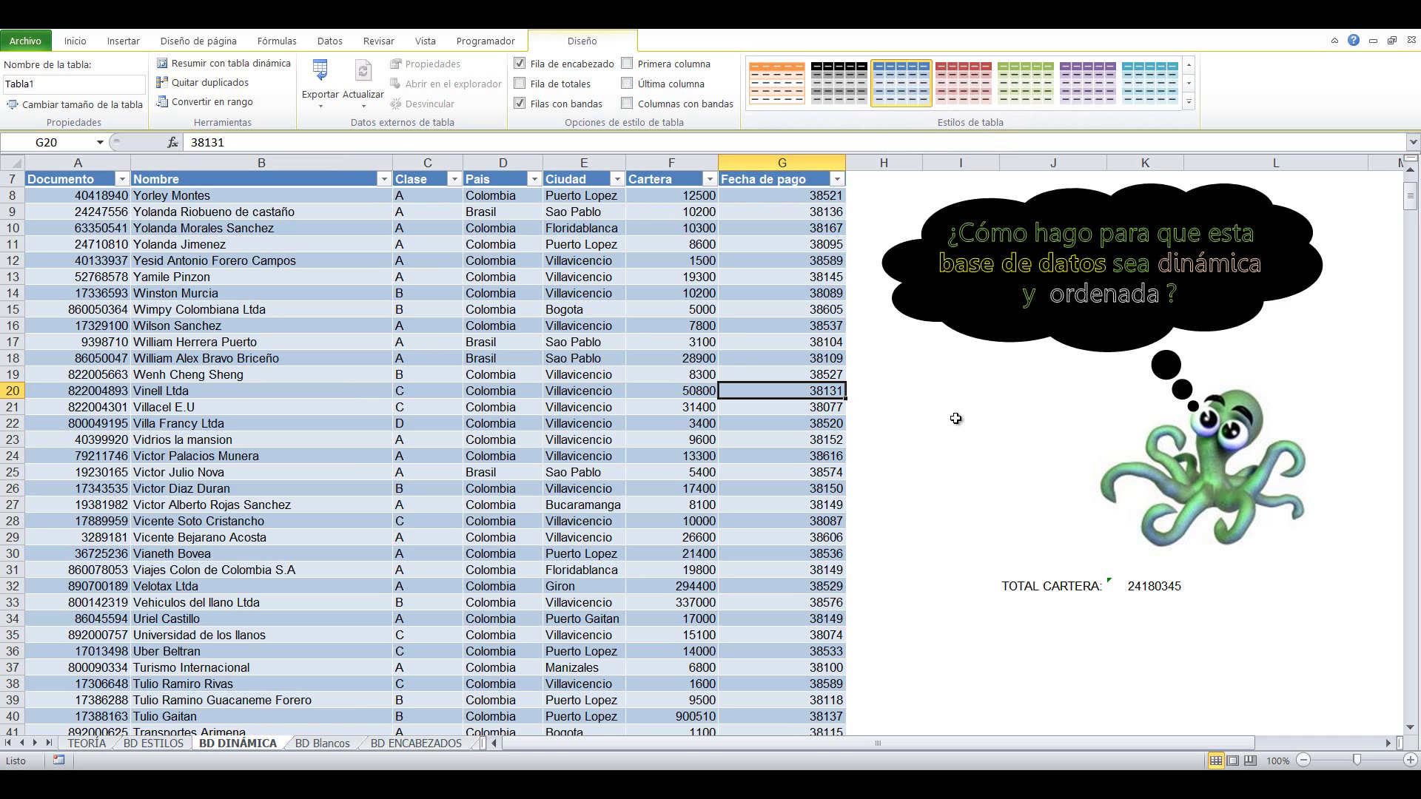
pyautogui.click(956, 419)
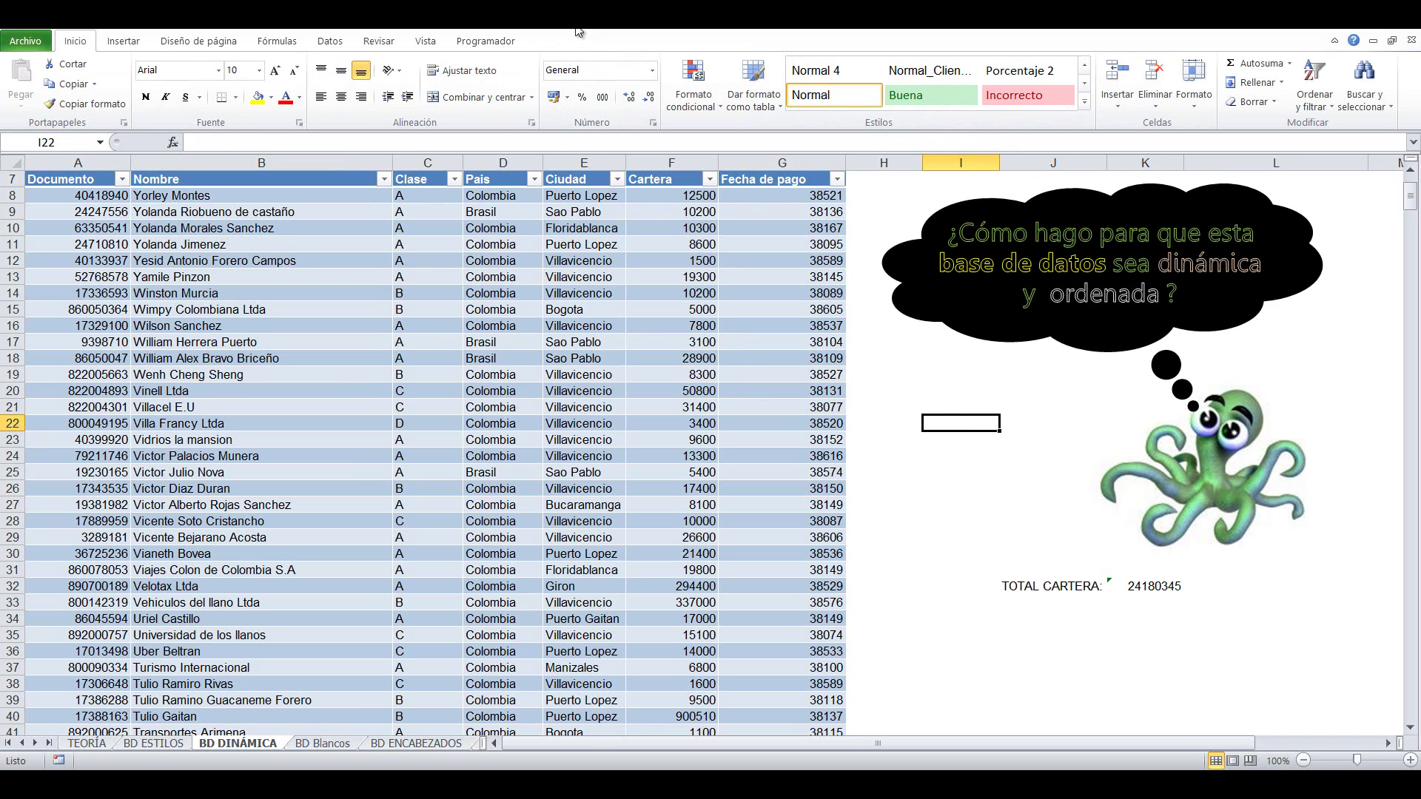
pyautogui.click(494, 356)
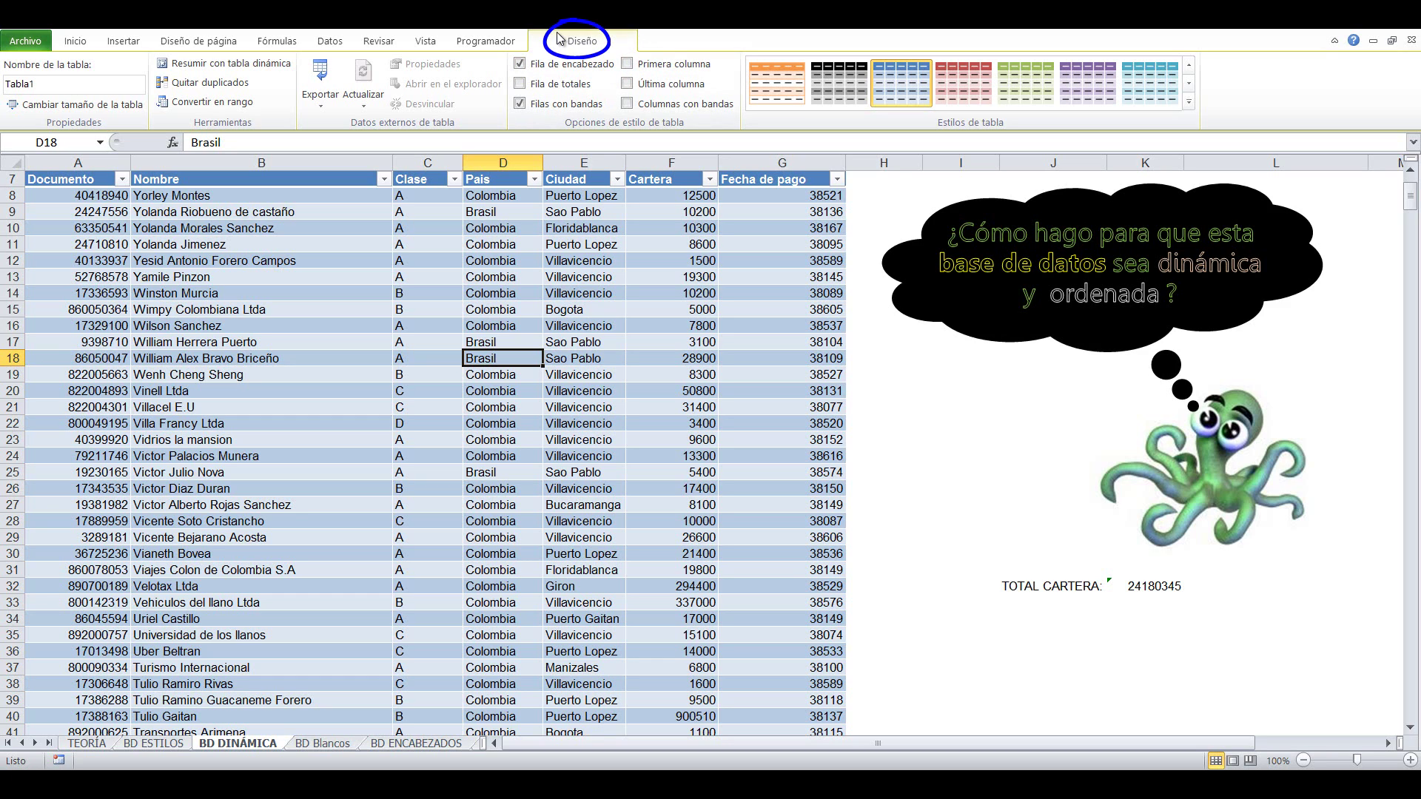
# Apply the red banded style from the first row of the Medio group to the table
pyautogui.click(584, 228)
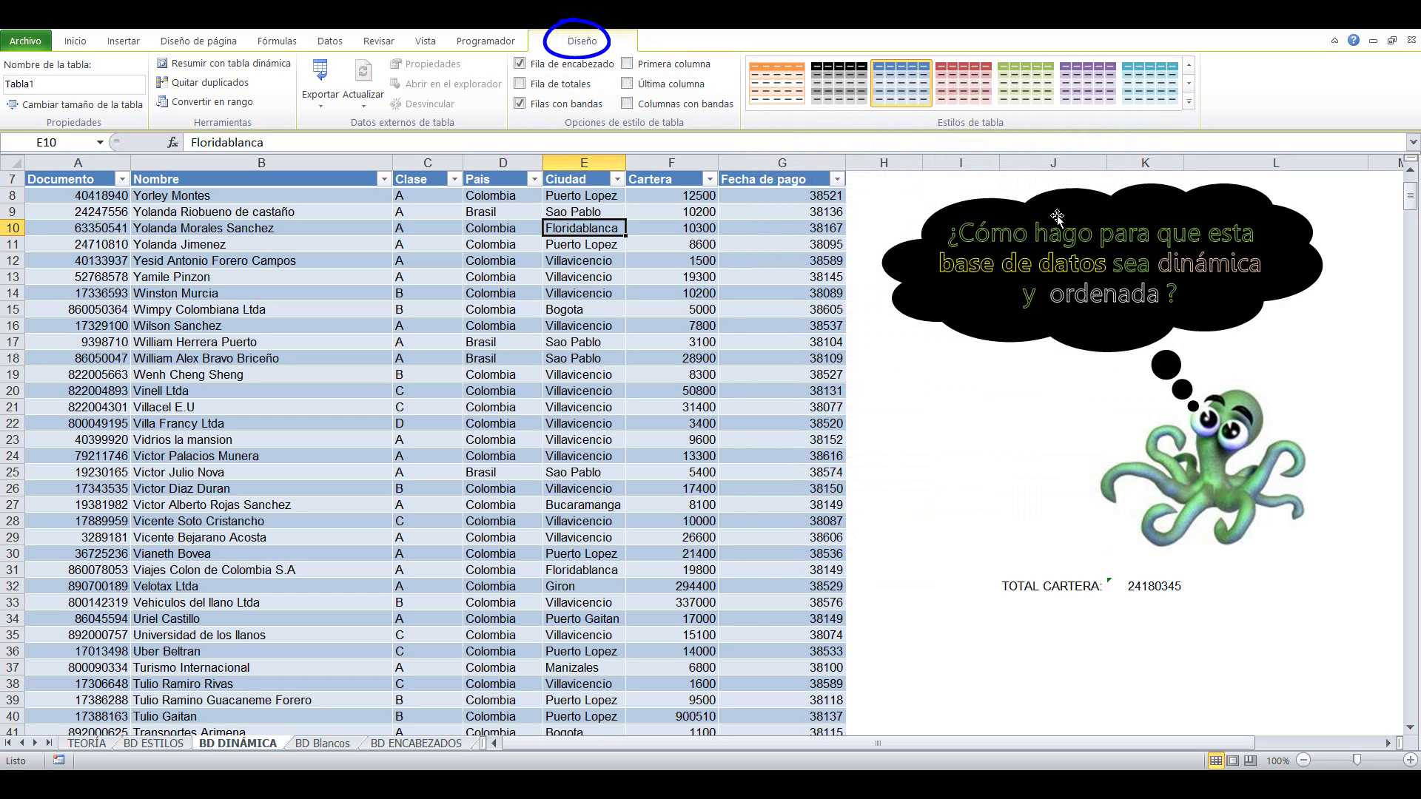
pyautogui.click(1189, 103)
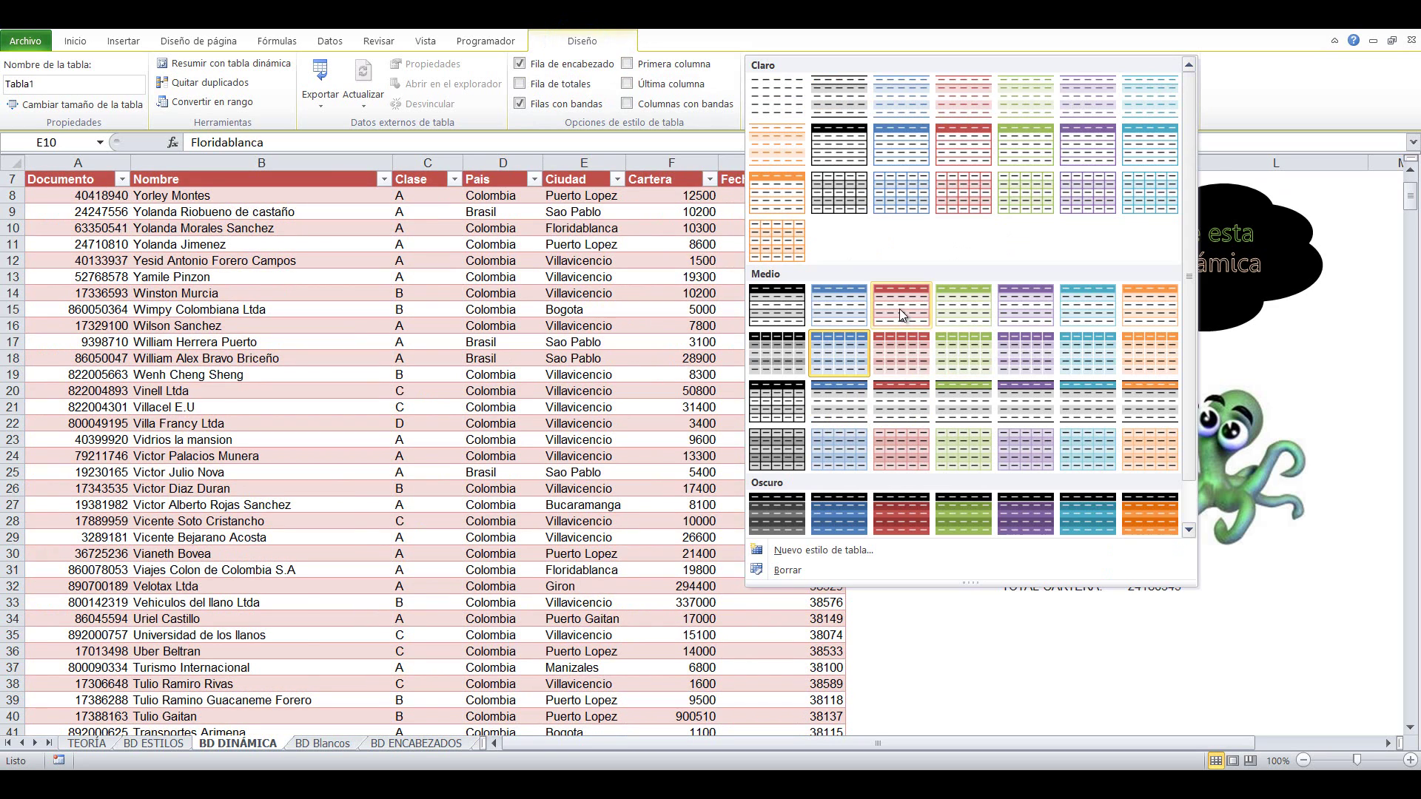
pyautogui.click(899, 307)
pyautogui.click(512, 453)
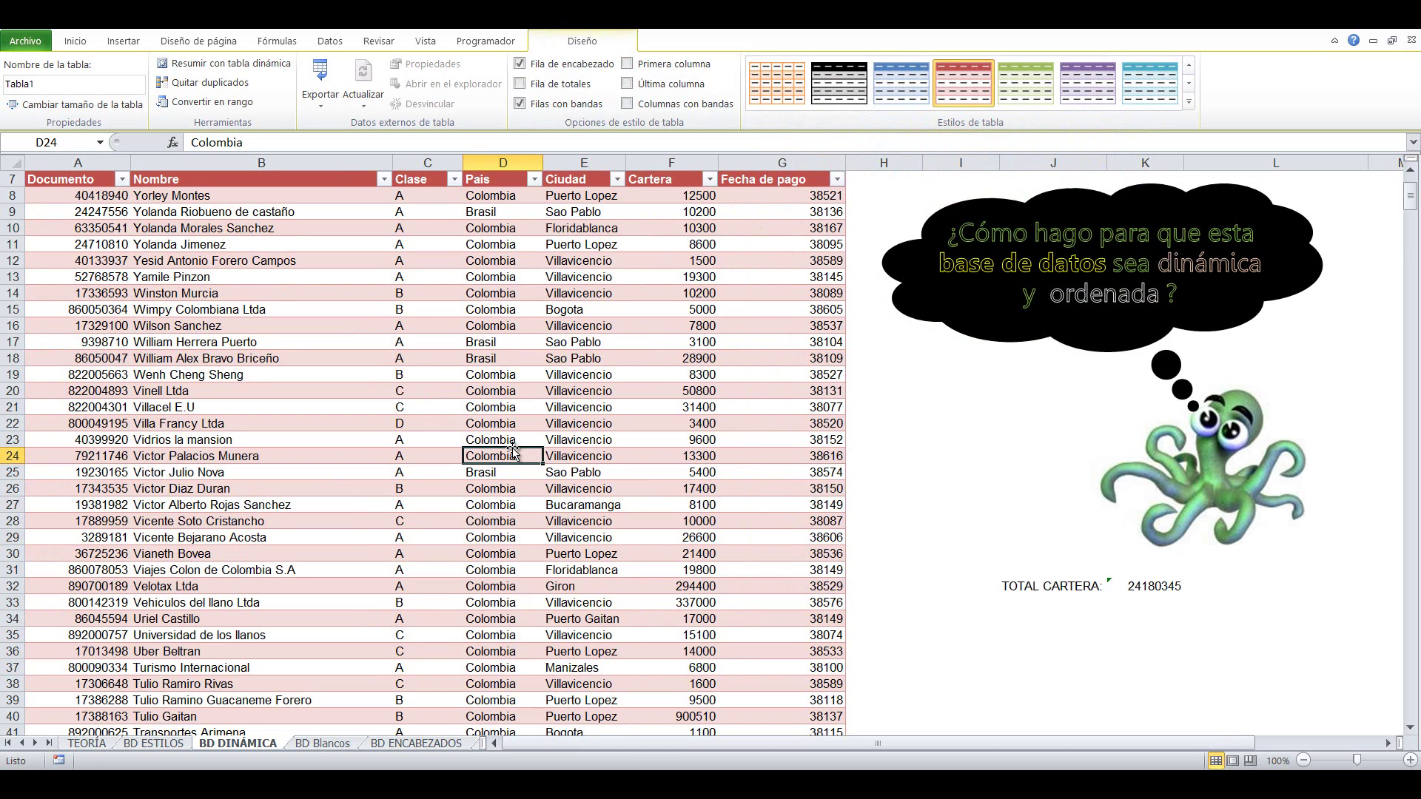
# Start a new record in row 641, directly below the table, filling Documento and Nombre with long strings of 1s
pyautogui.hotkey('ctrl', 'Down')
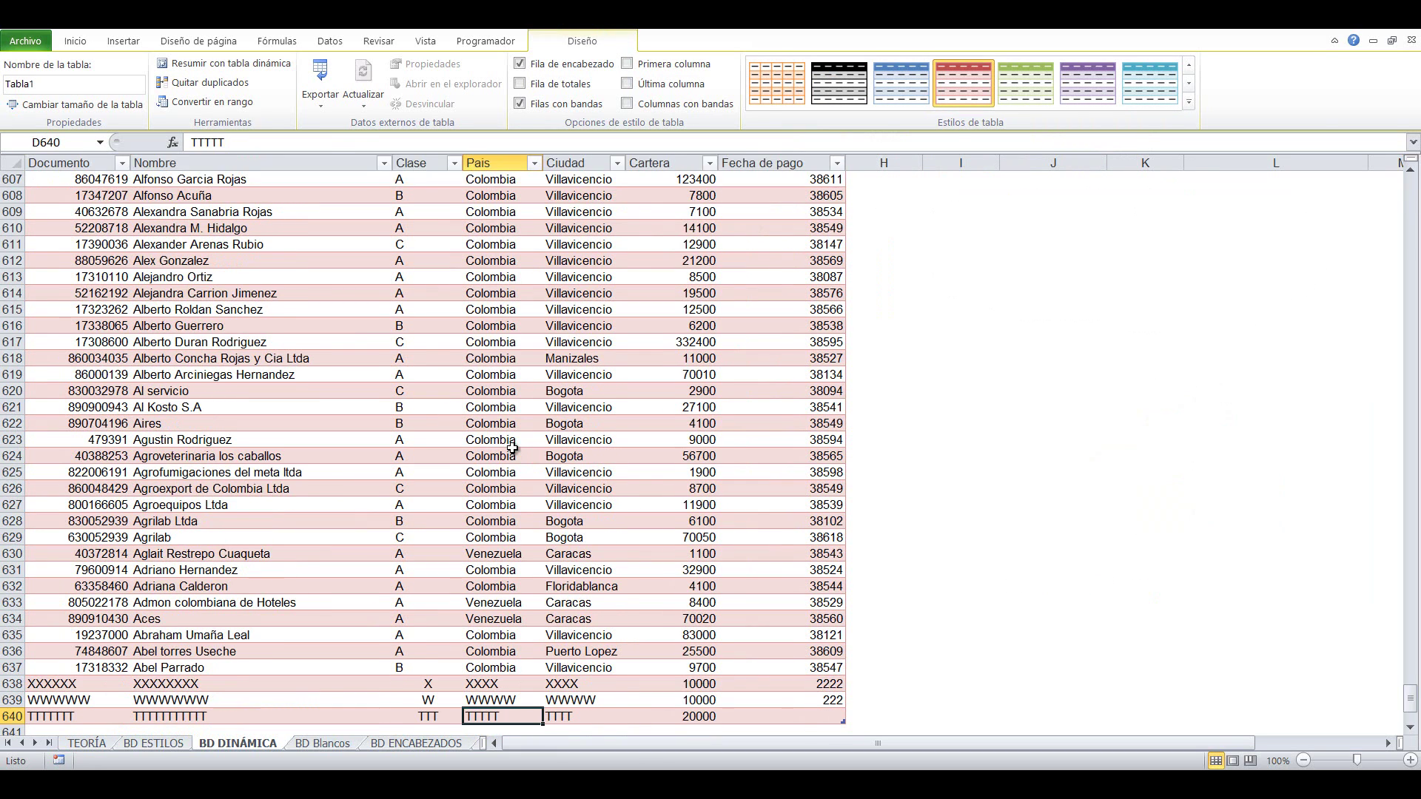
pyautogui.press('Down')
pyautogui.press('Left')
pyautogui.press('Left')
pyautogui.press('Left')
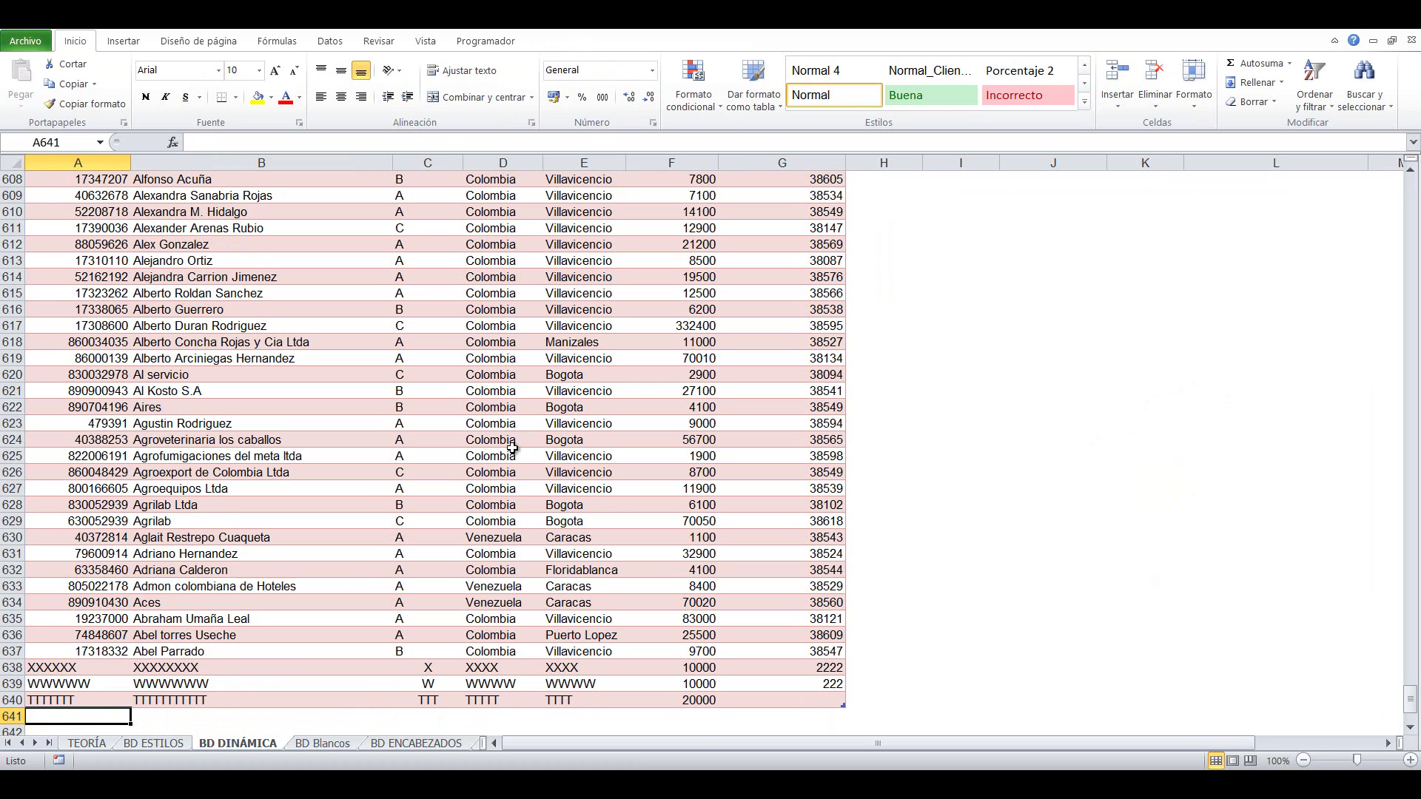
pyautogui.write('11111111111111')
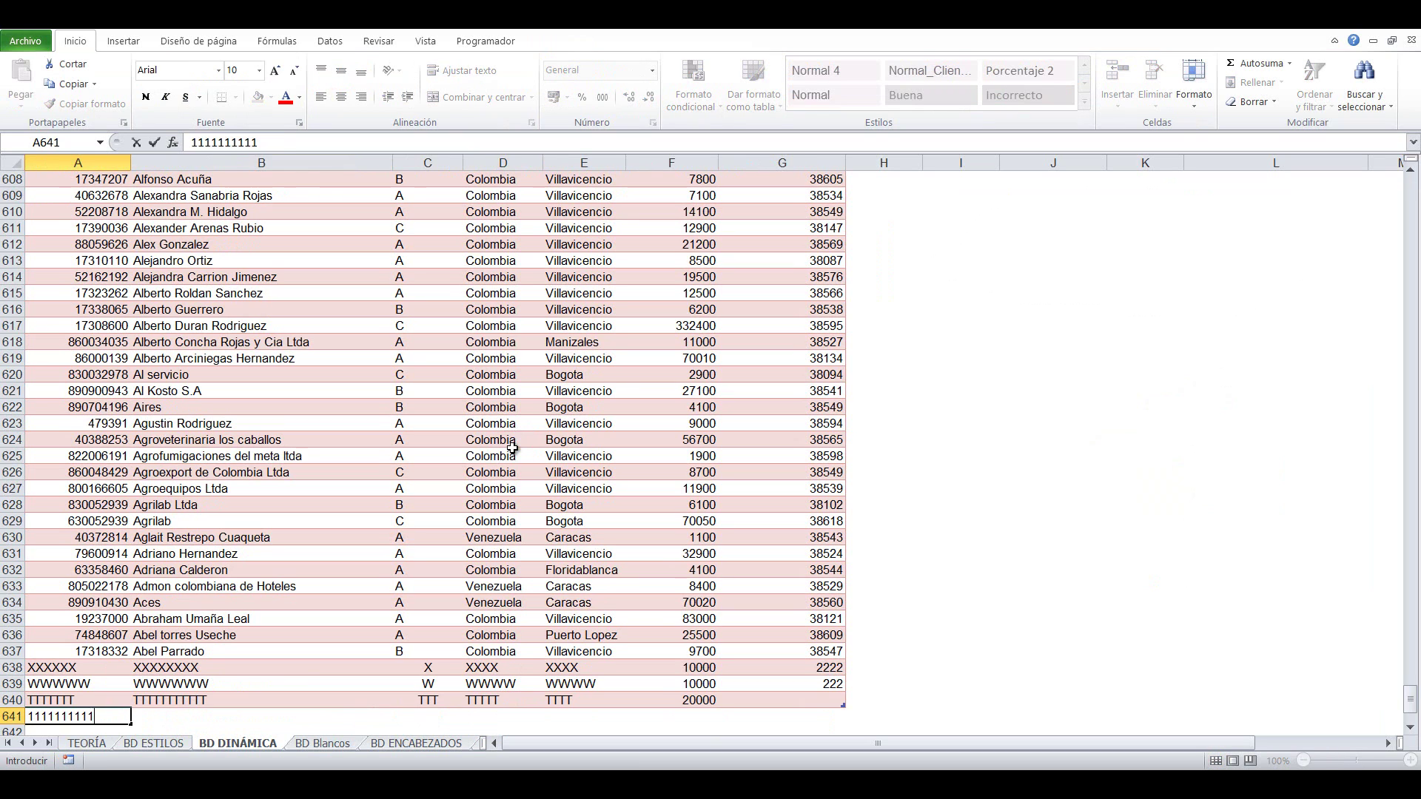
pyautogui.press('Tab')
pyautogui.write('111111111111')
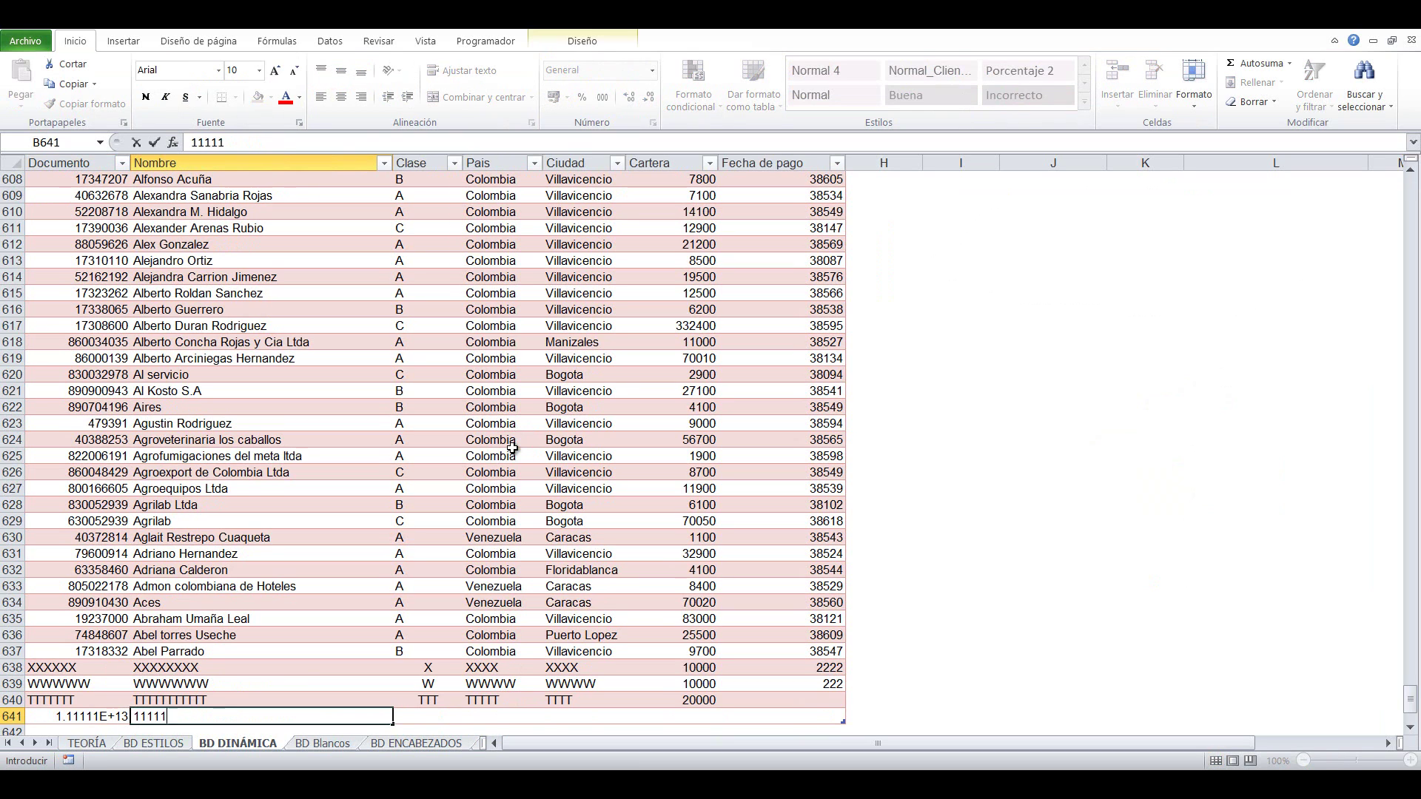
# Complete the row 641 record with 1111 for Clase, Pais and Ciudad and 1111111 for Cartera, leaving Fecha de pago empty
pyautogui.press('Tab')
pyautogui.write('1111')
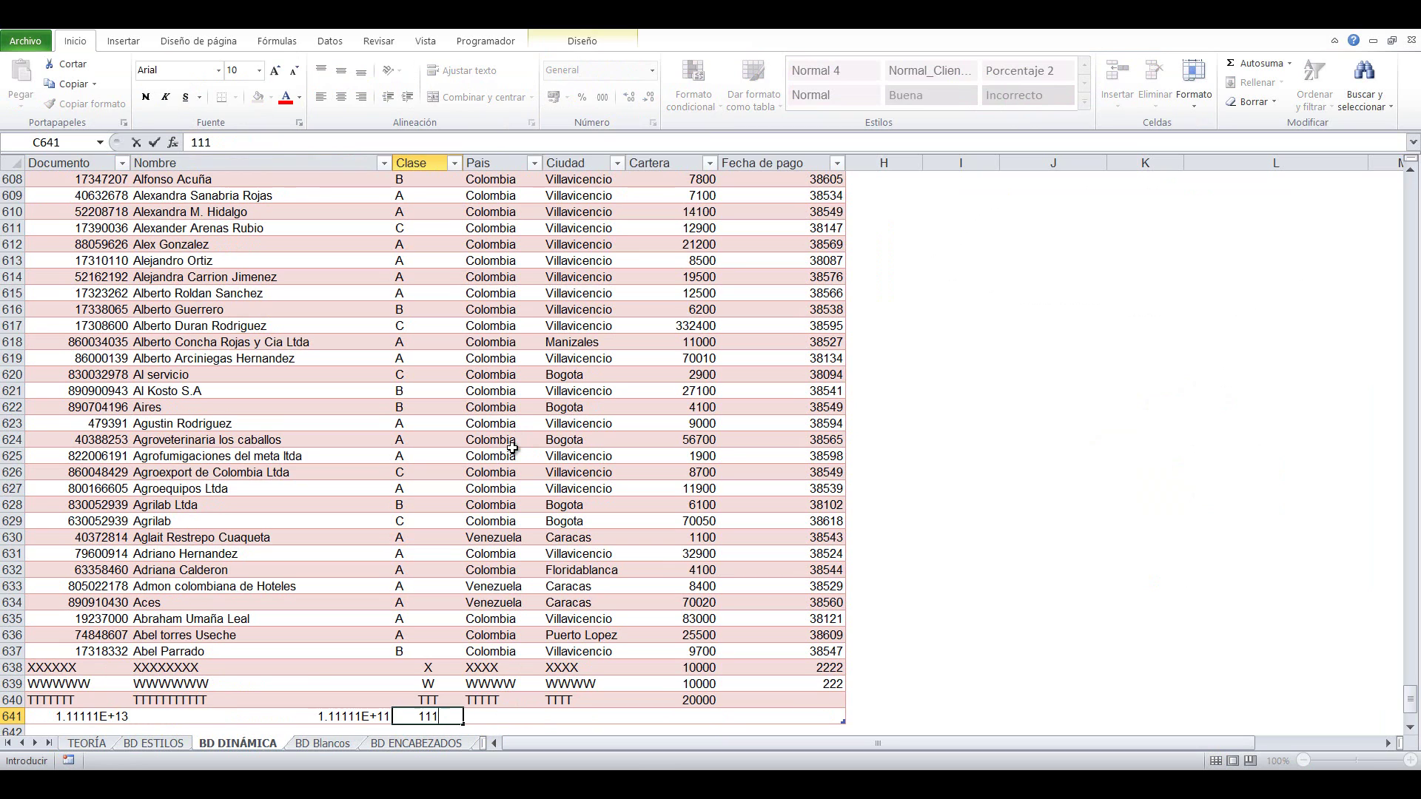
pyautogui.press('Tab')
pyautogui.write('1111')
pyautogui.press('Tab')
pyautogui.write('1111')
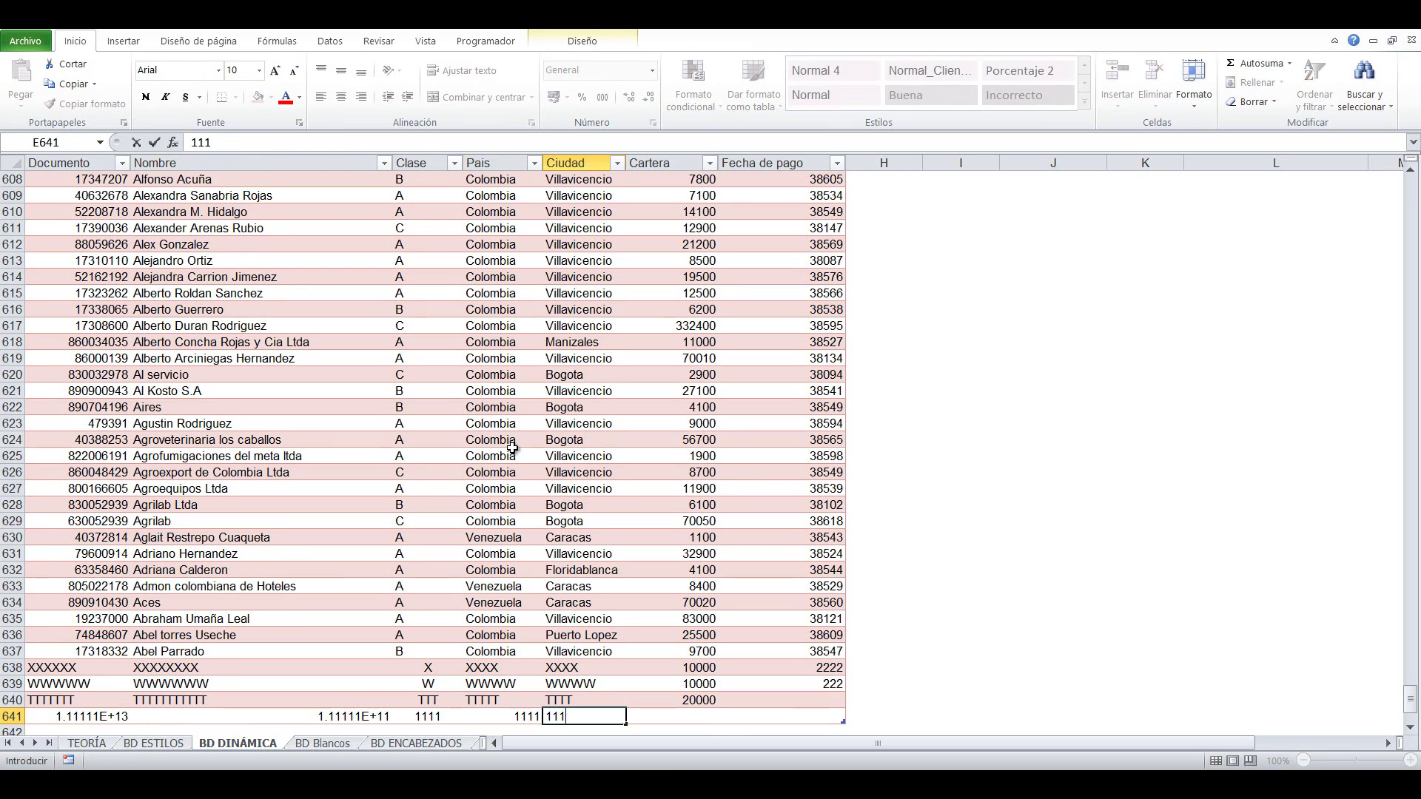
pyautogui.press('Tab')
pyautogui.write('1111111')
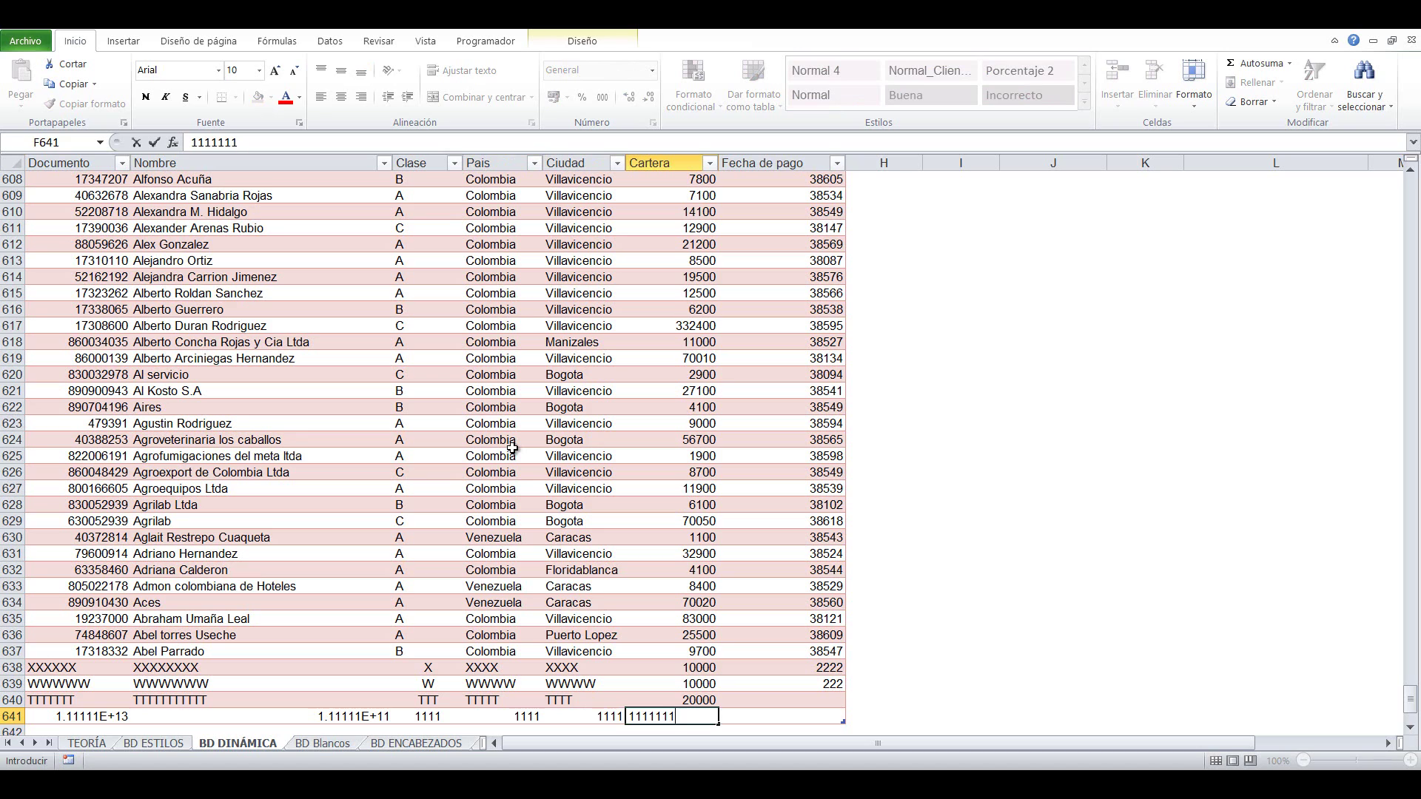
pyautogui.press('Tab')
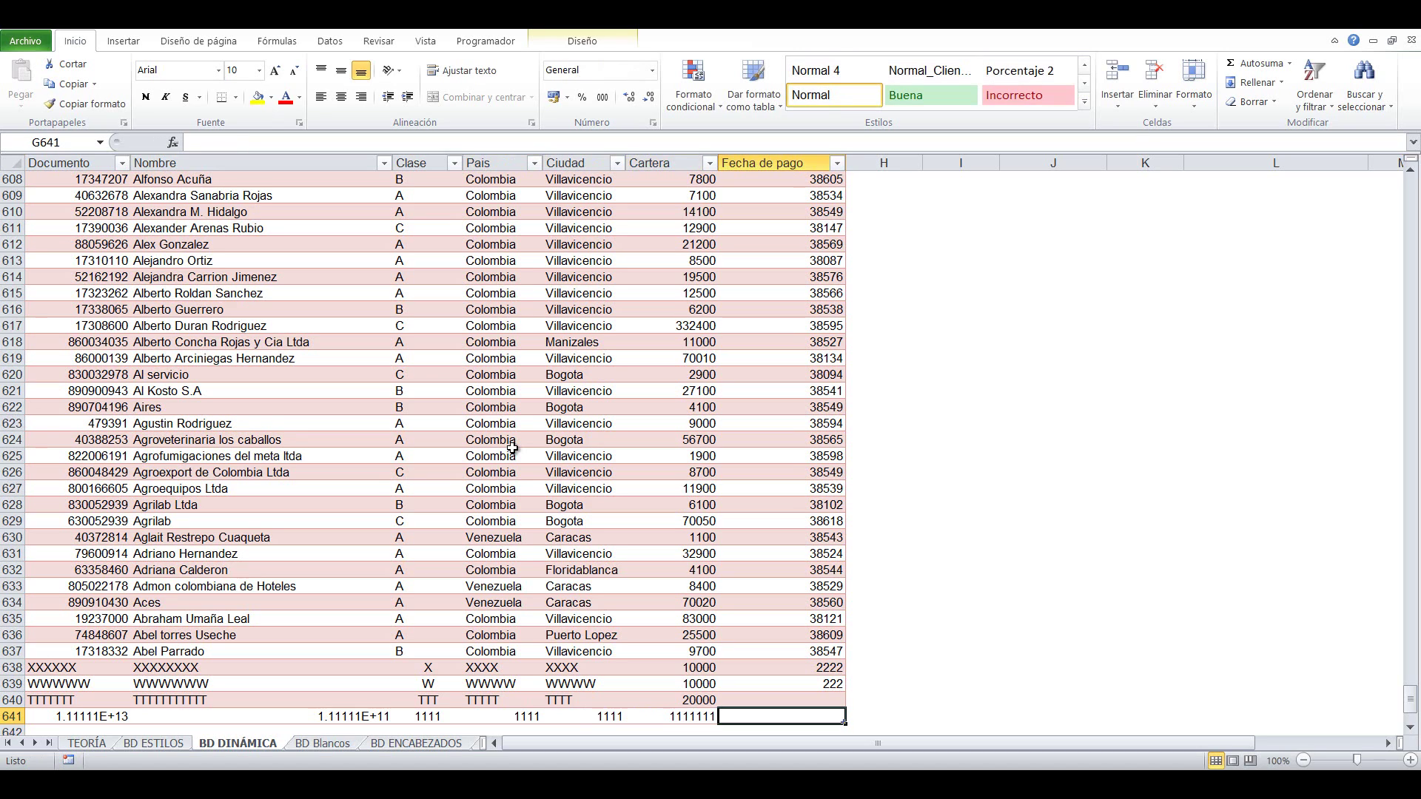
# Add another record in row 642 with 22222 as Clase and 2222 in every other column
pyautogui.press('Left')
pyautogui.press('Left')
pyautogui.press('Left')
pyautogui.press('Left')
pyautogui.press('Left')
pyautogui.press('Left')
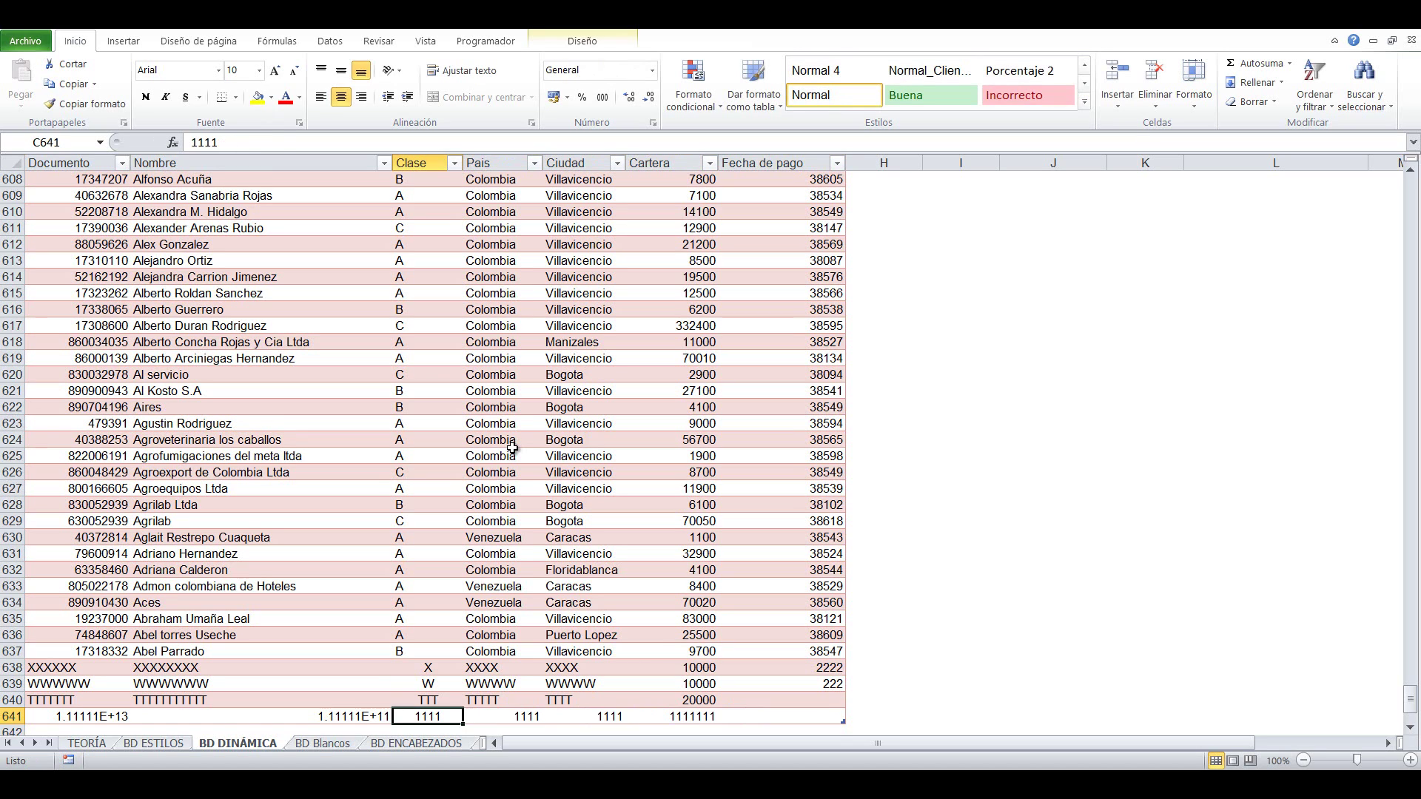
pyautogui.press('Down')
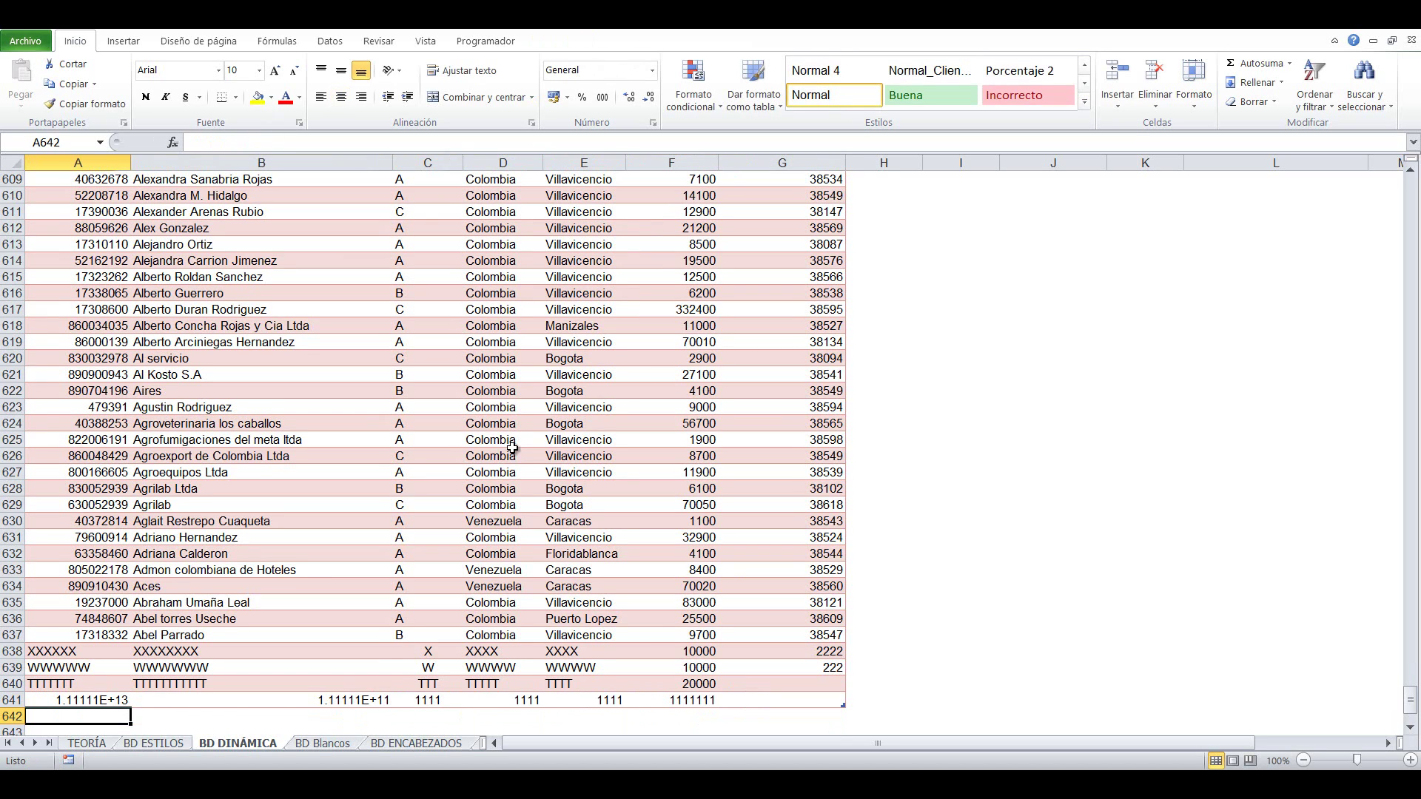
pyautogui.write('2222')
pyautogui.press('Tab')
pyautogui.write('2222')
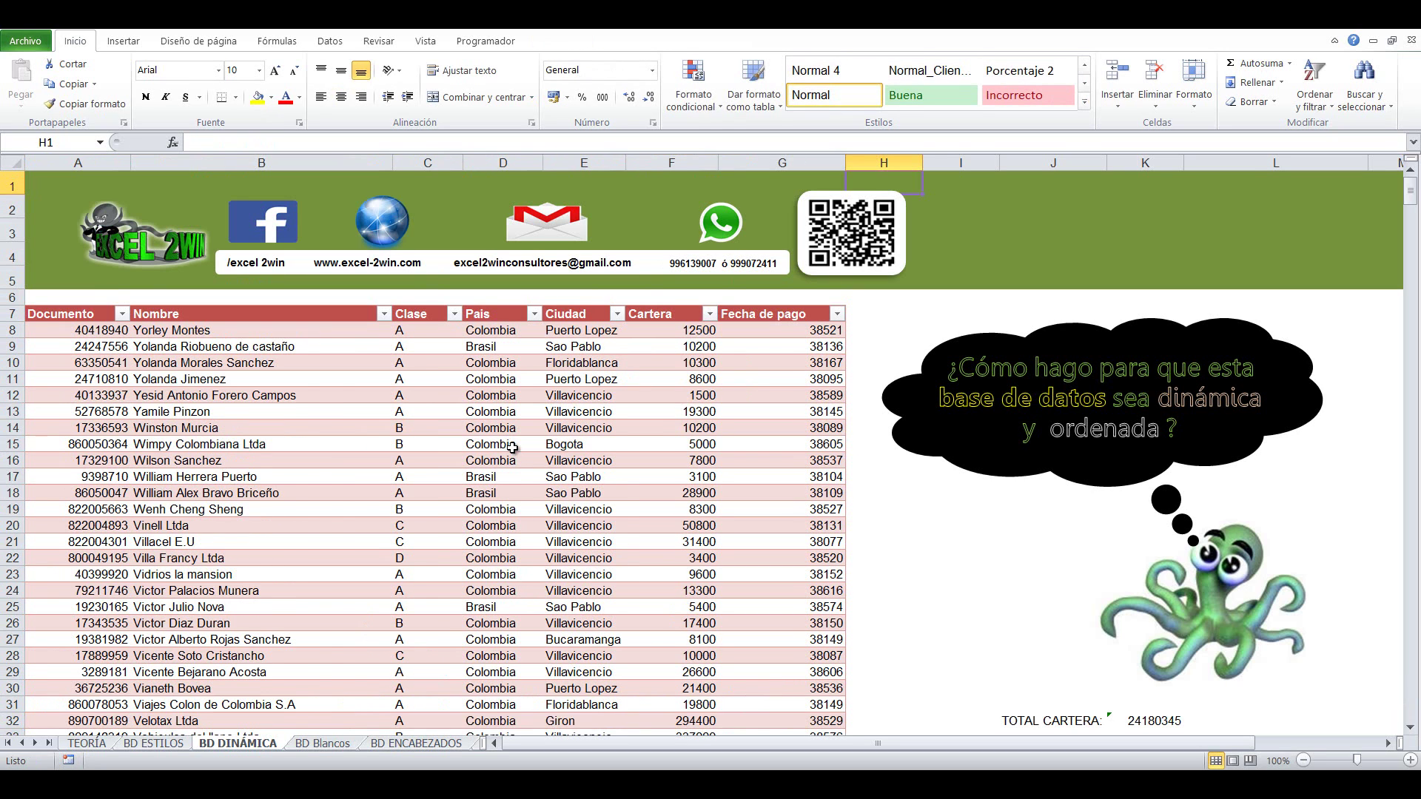
# Check which Cartera rows the TOTAL CARTERA formula in K32 covers, without changing it
pyautogui.click(1142, 720)
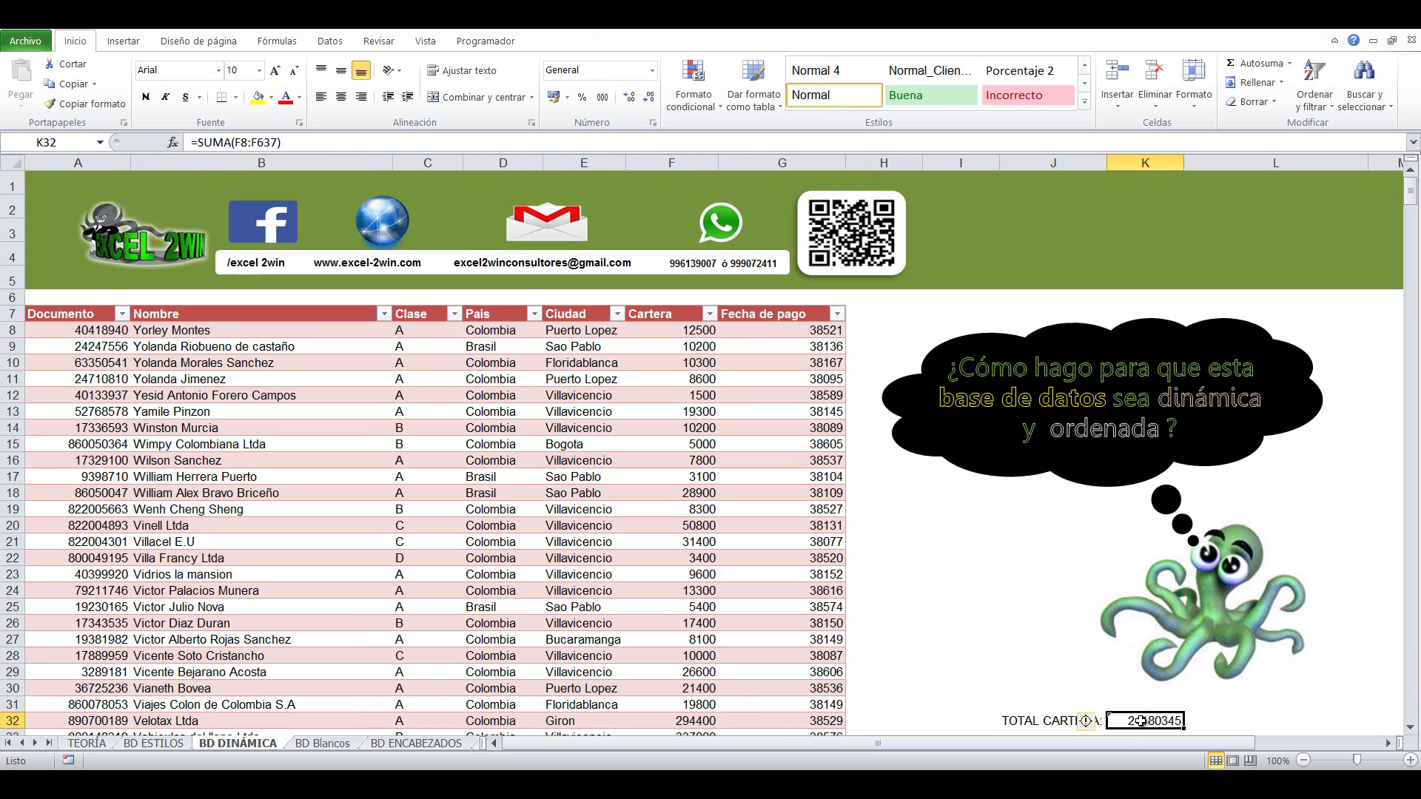
pyautogui.doubleClick(1142, 721)
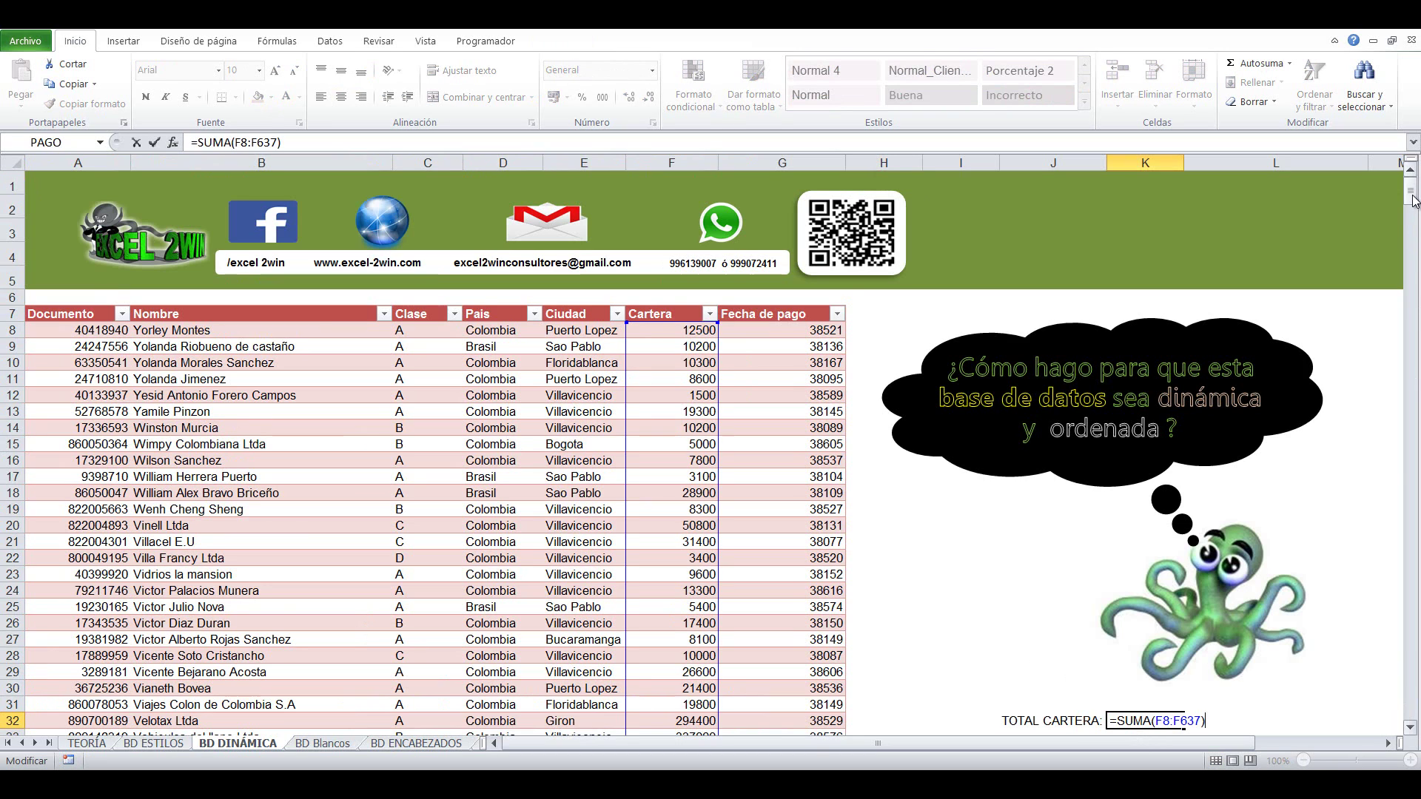
pyautogui.moveTo(1410, 191); pyautogui.dragTo(1416, 725)
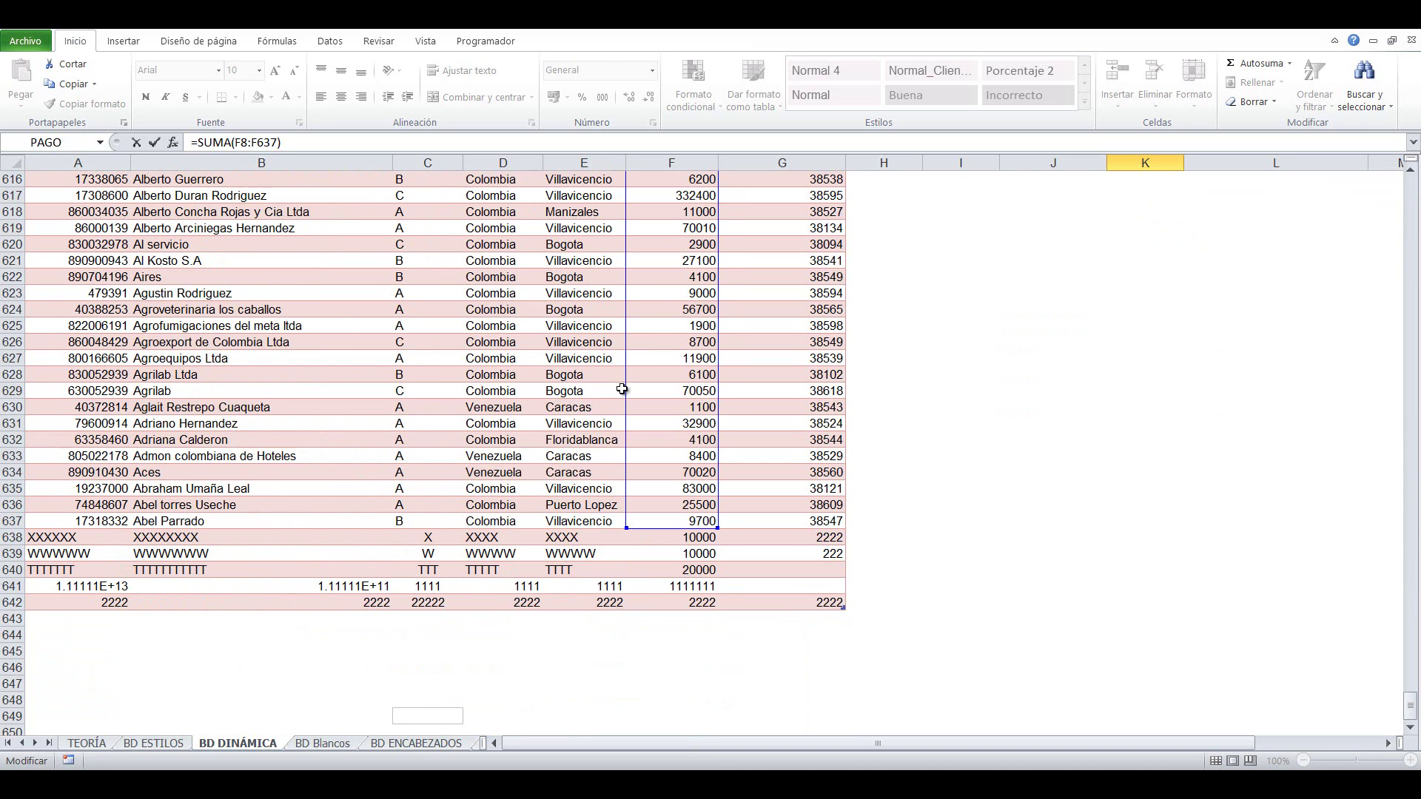
pyautogui.hotkey('ctrl', 'Return')
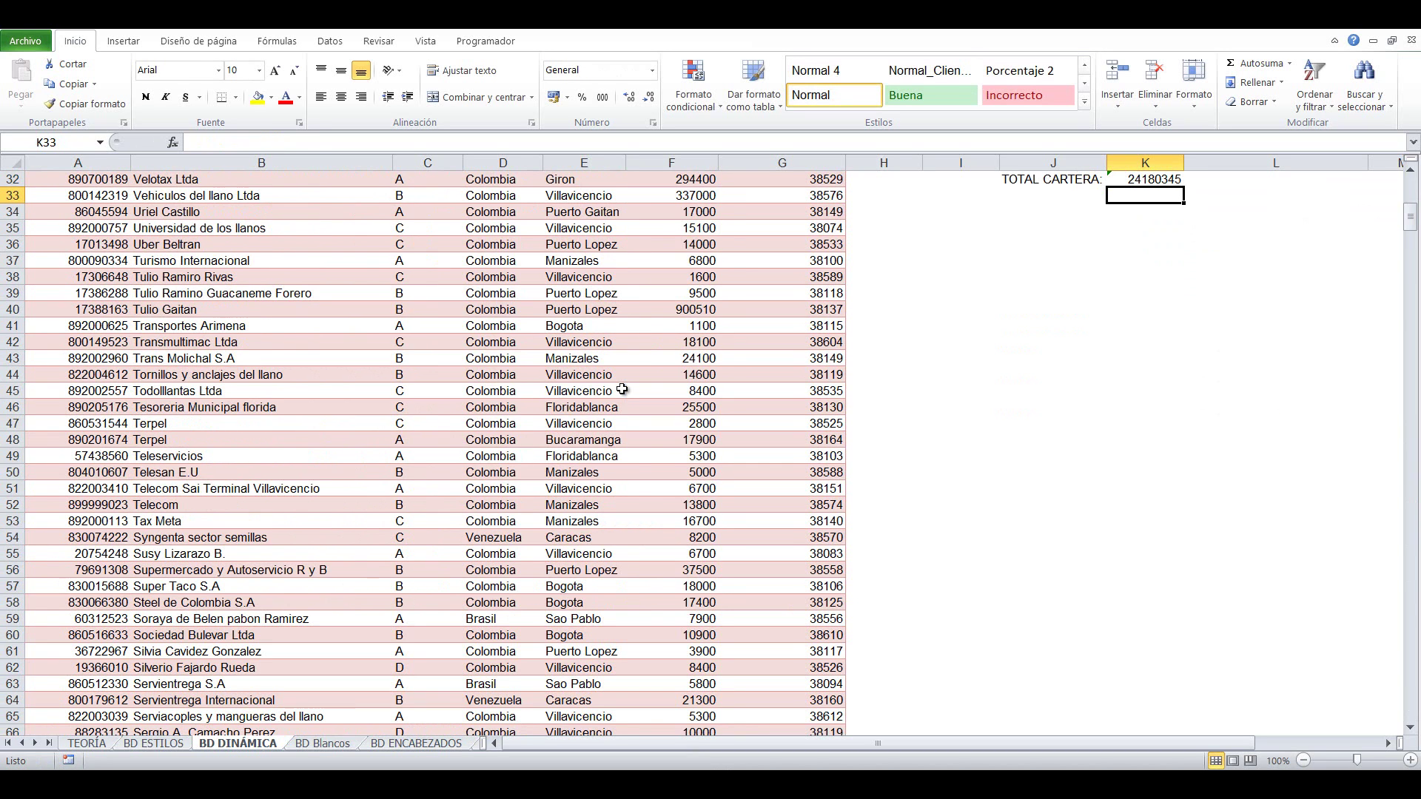
# Copy the TOTAL CARTERA: label from J32 to J34
pyautogui.press('Left')
pyautogui.press('Down')
pyautogui.press('Down')
pyautogui.press('Up')
pyautogui.press('Up')
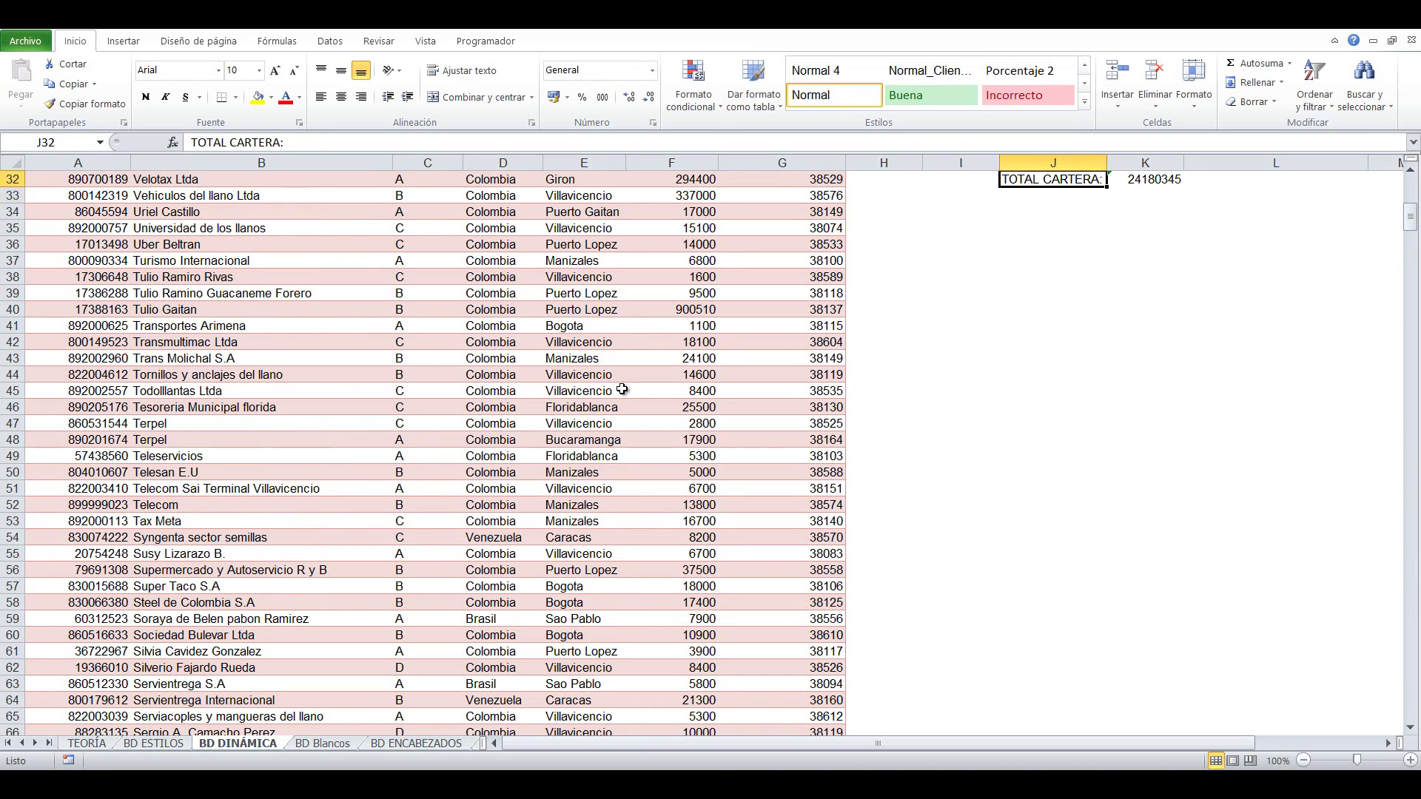
pyautogui.hotkey('ctrl', 'c')
pyautogui.press('Down')
pyautogui.press('Down')
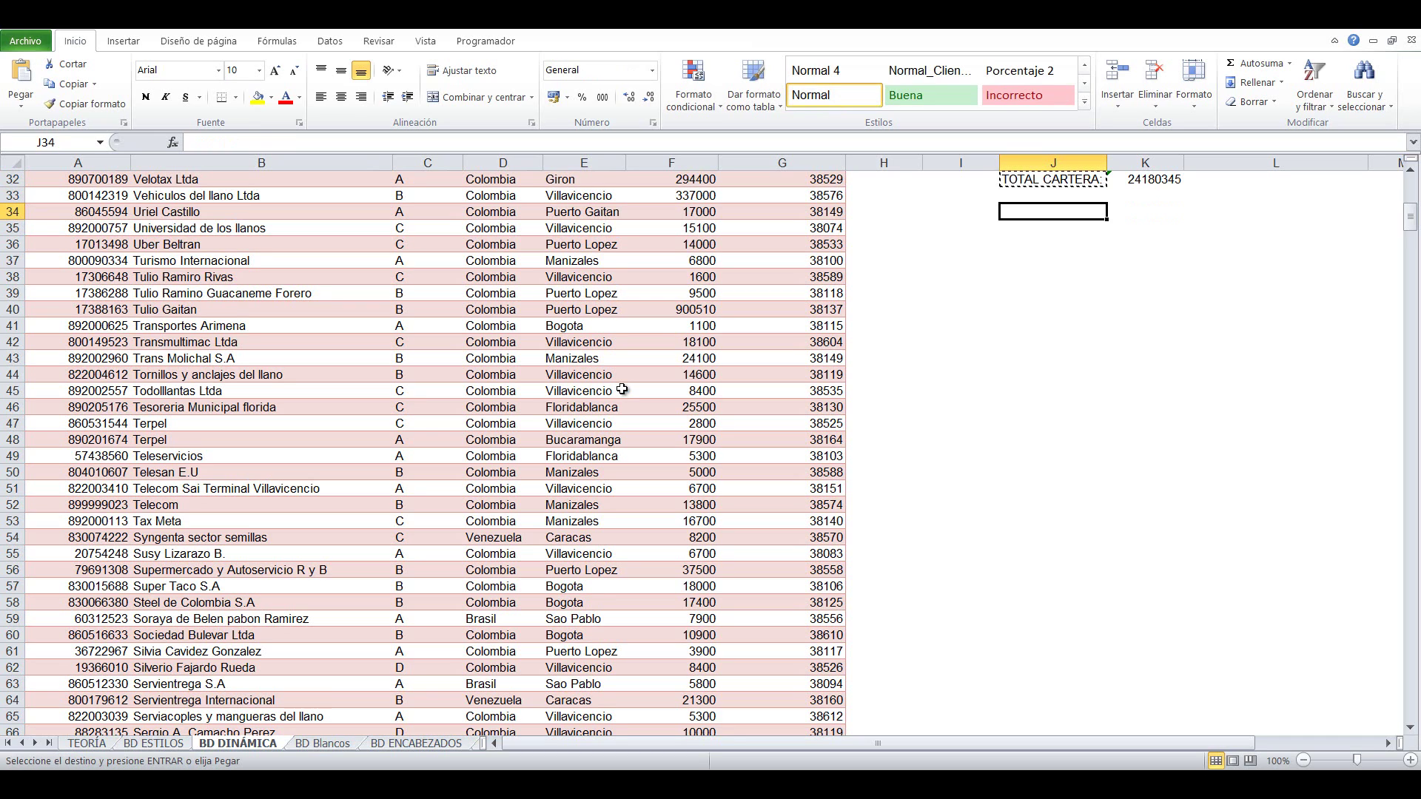
pyautogui.hotkey('ctrl', 'v')
pyautogui.press('Escape')
# Enter the formula =SUMA(Tabla1[Cartera]) in K34, picking the table's whole Cartera column as its range
pyautogui.press('Right')
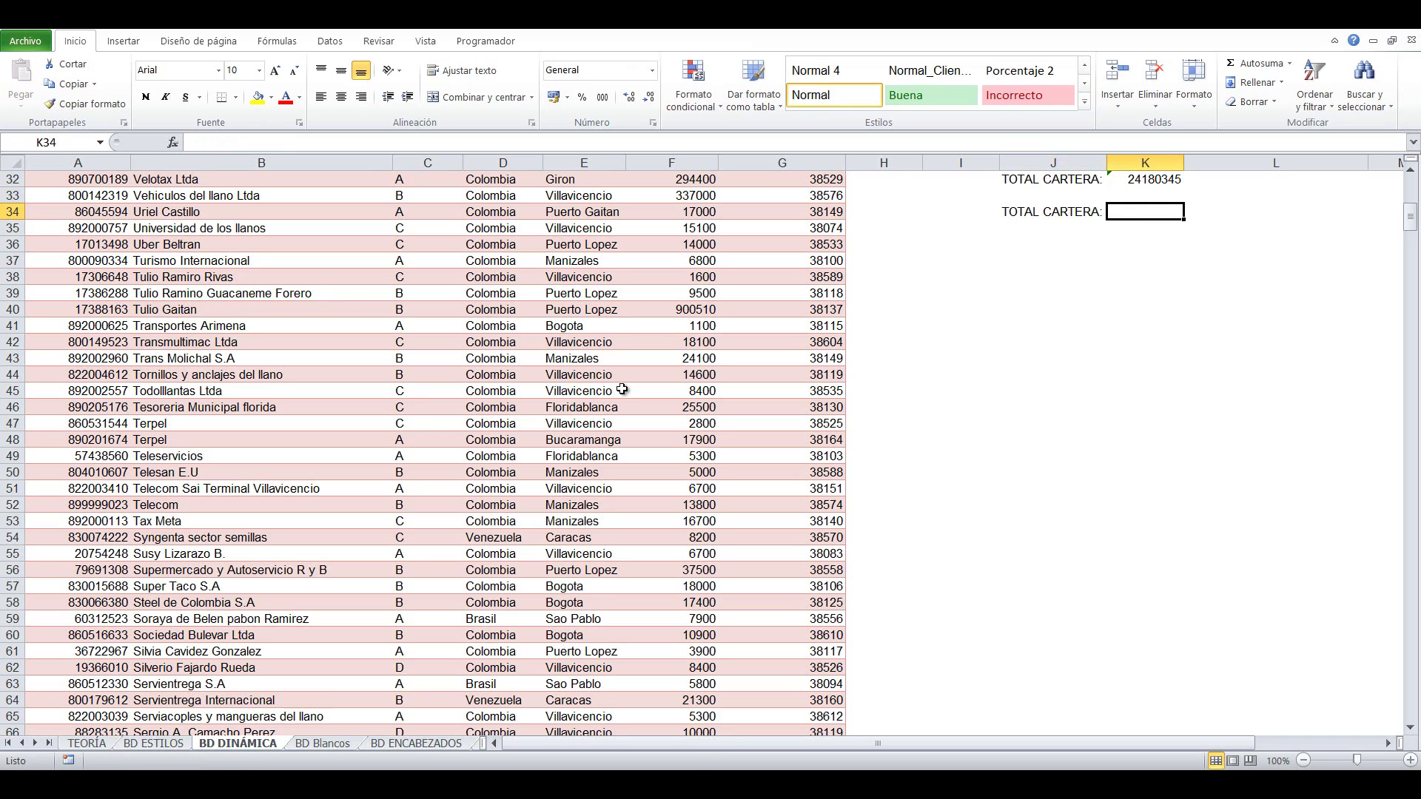
pyautogui.write('=SUMA(')
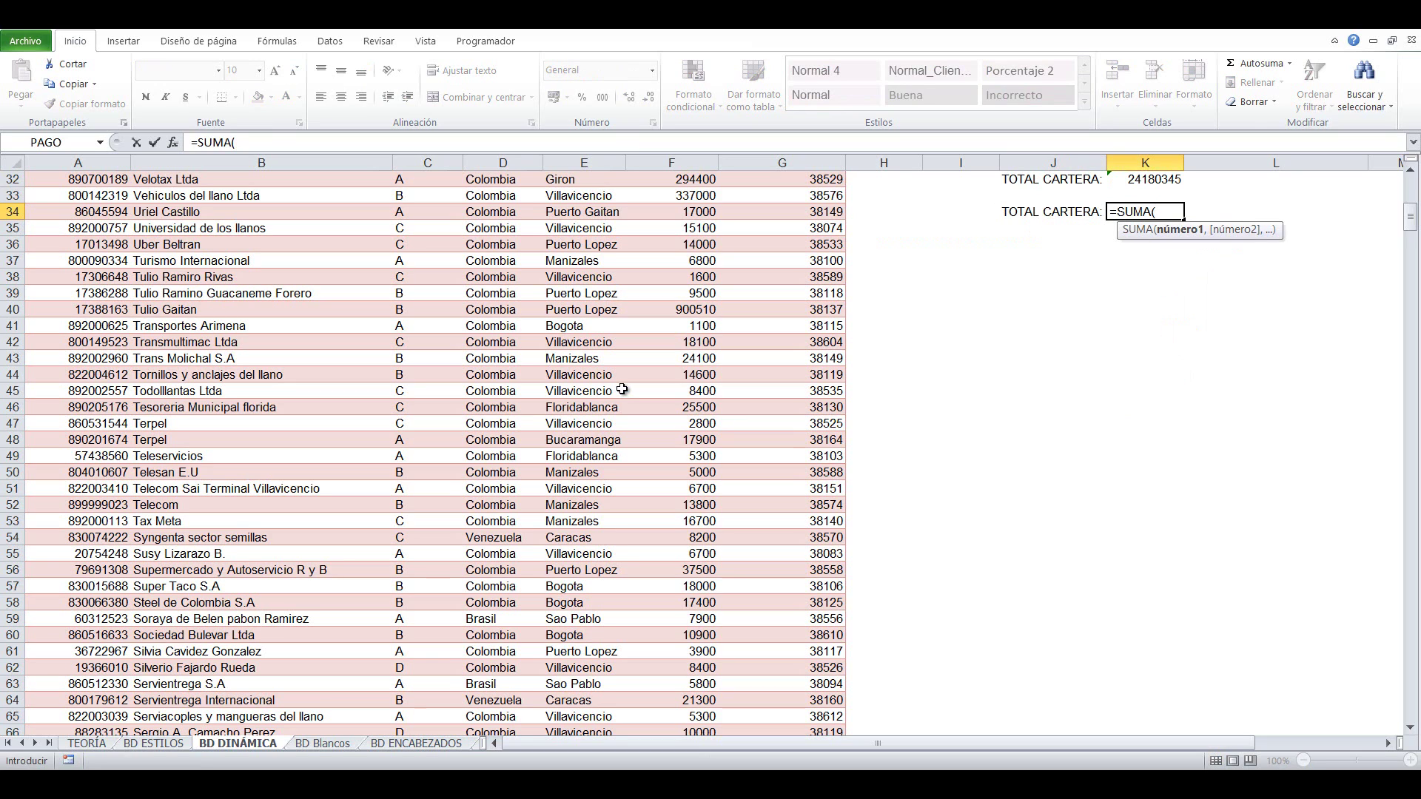
pyautogui.click(705, 355)
pyautogui.hotkey('ctrl', 'Up')
pyautogui.press('Down')
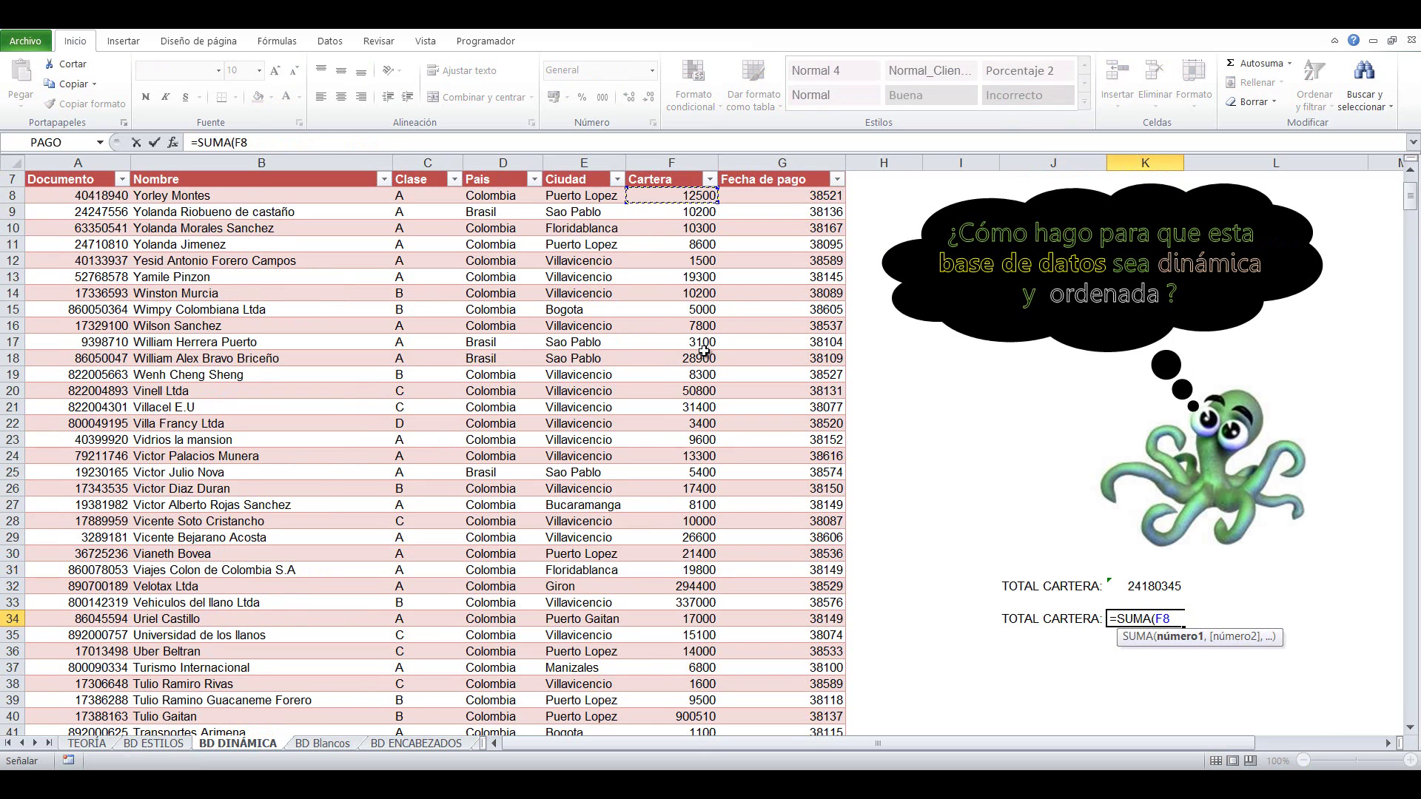
pyautogui.hotkey('ctrl', 'shift', 'Down')
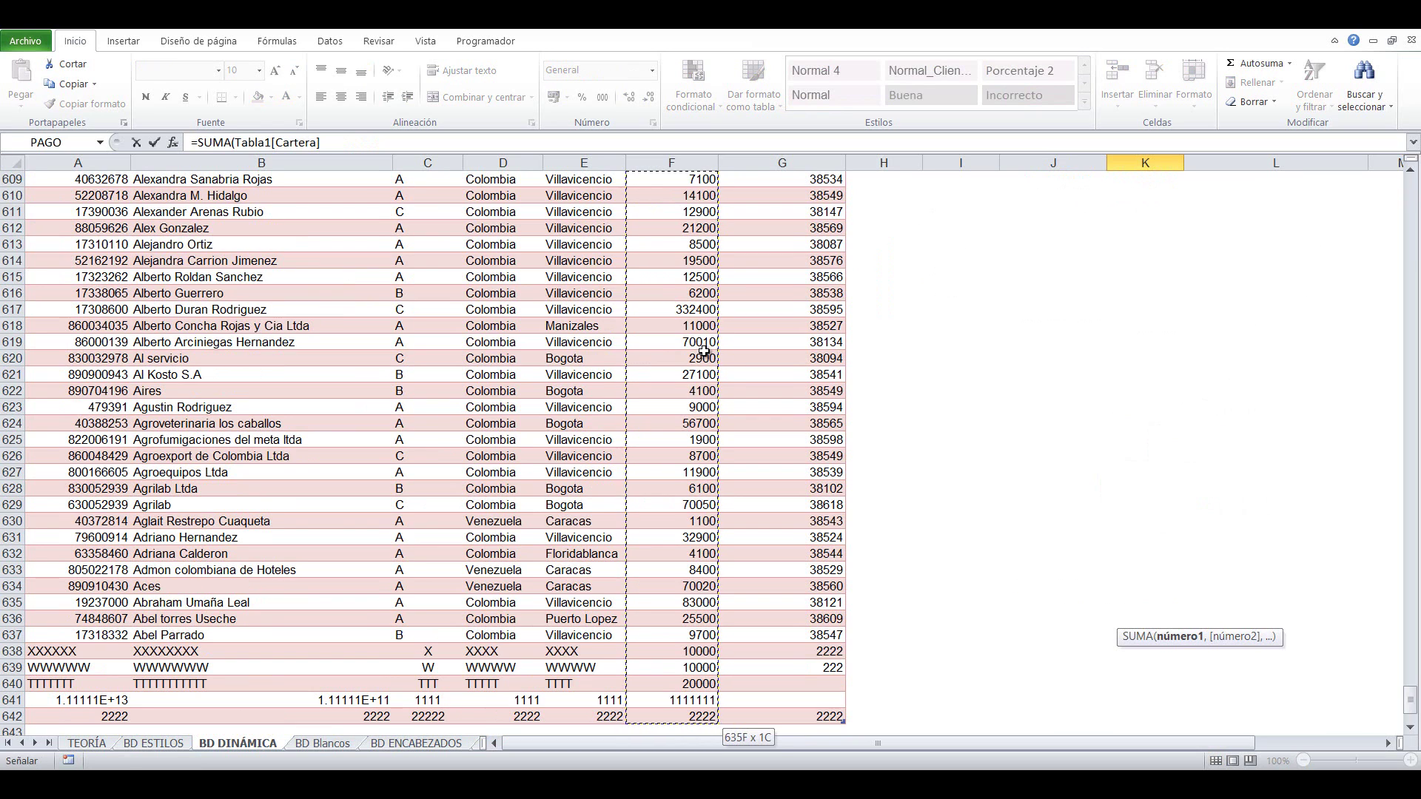
pyautogui.write(')')
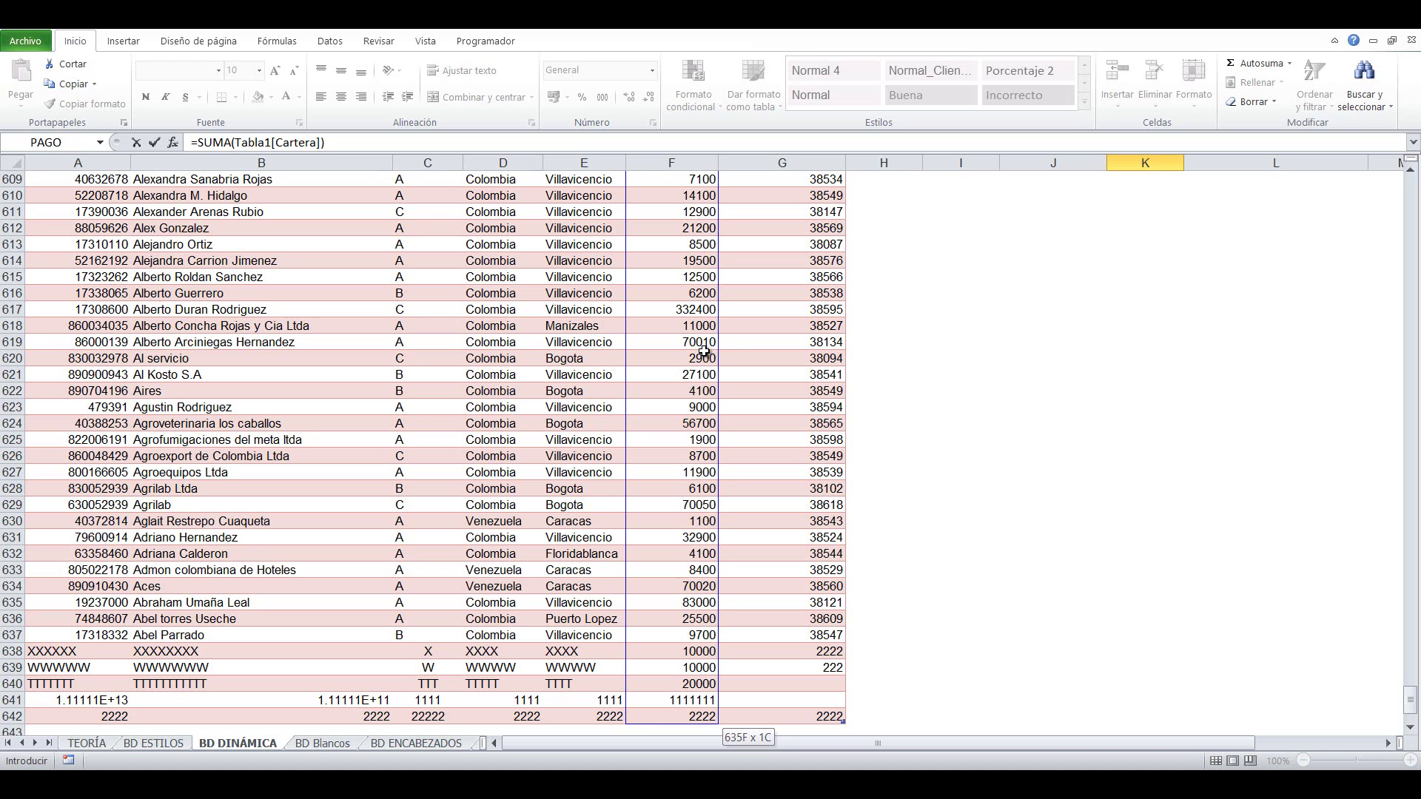
pyautogui.press('Return')
# Extend the Cartera column from F643 to F656 with 33333 four times, 333, 3 six times, 33, 3 and 3
pyautogui.press('Left')
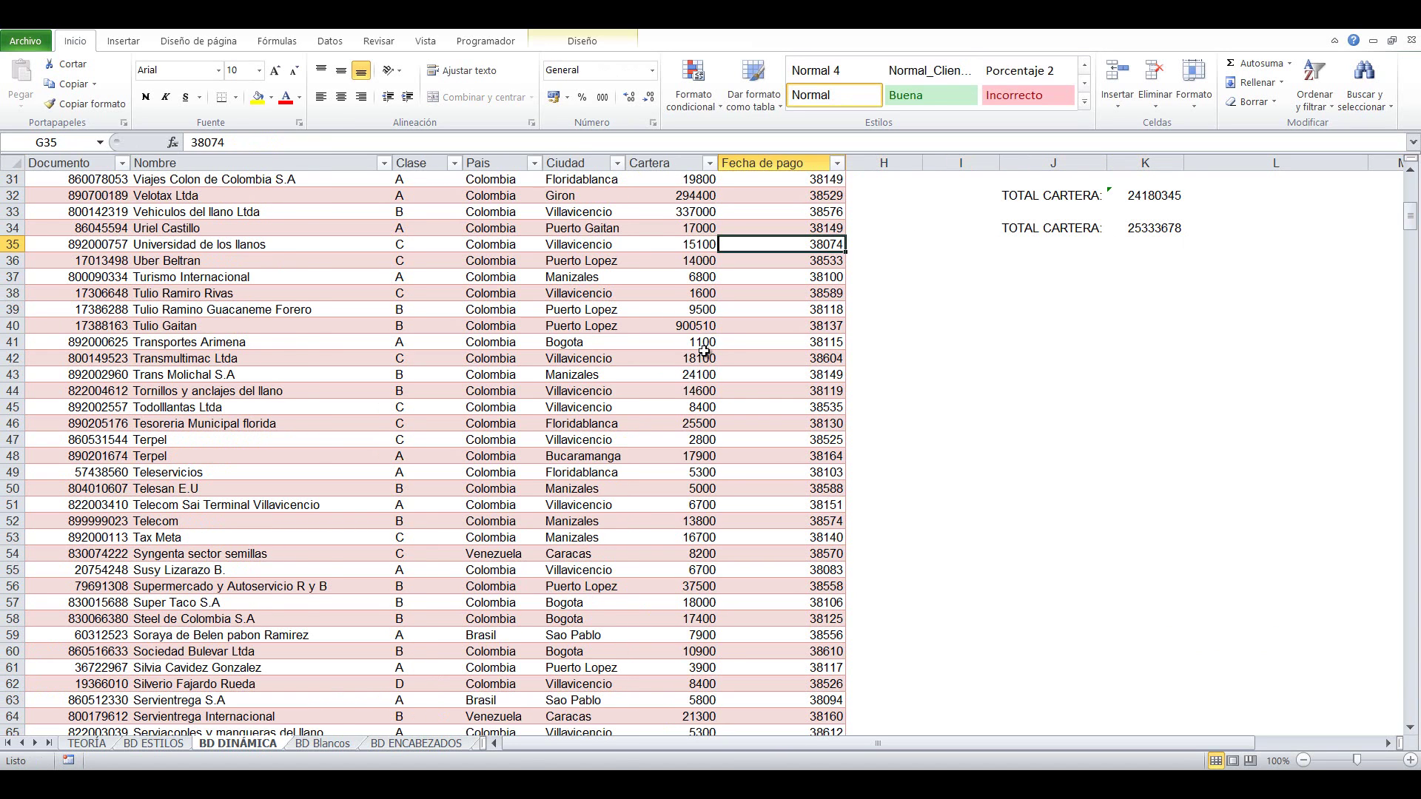
pyautogui.press('Left')
pyautogui.hotkey('ctrl', 'Down')
pyautogui.press('Down')
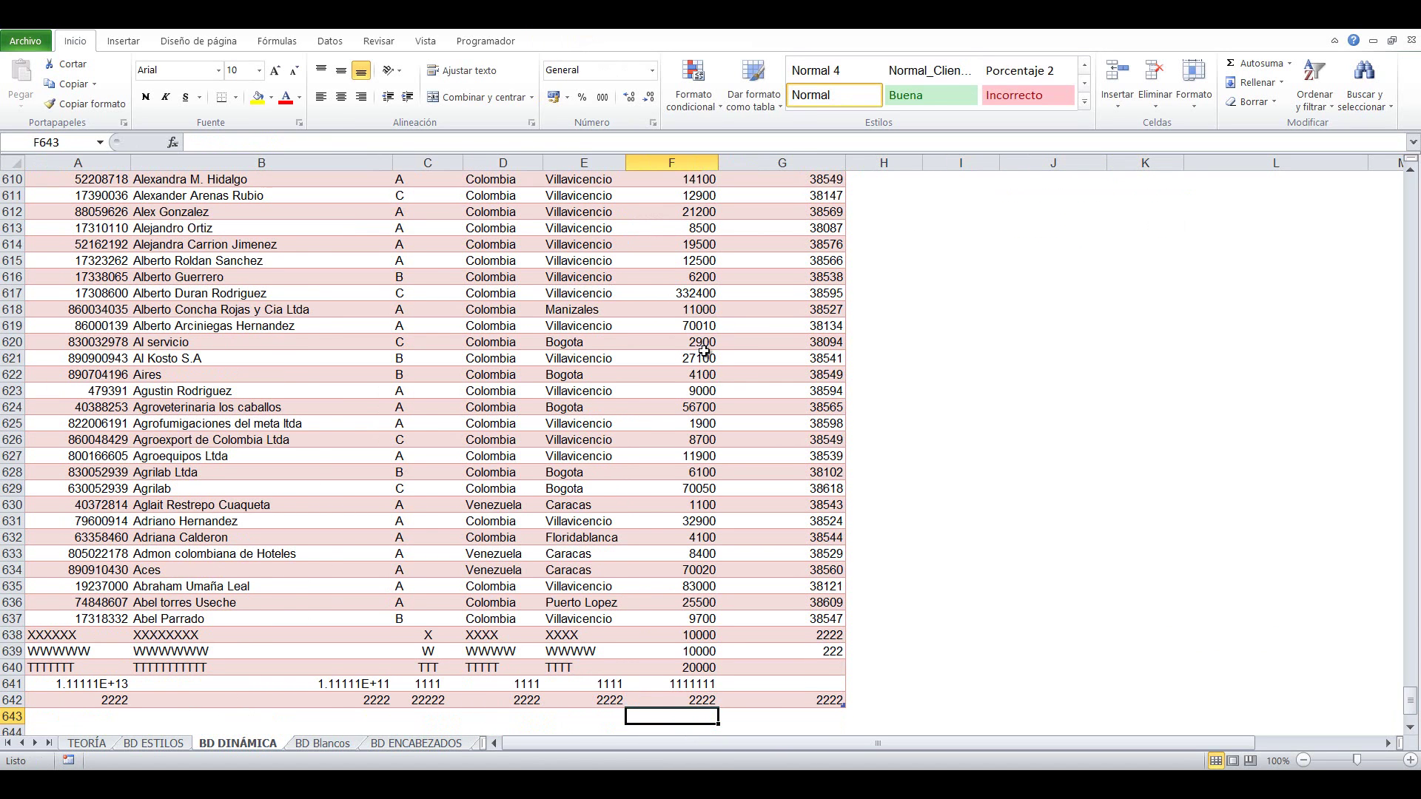
pyautogui.write('33333')
pyautogui.press('Return')
pyautogui.write('33333 33333 33333 333 3 3 3 3 3 3 33 3 3')
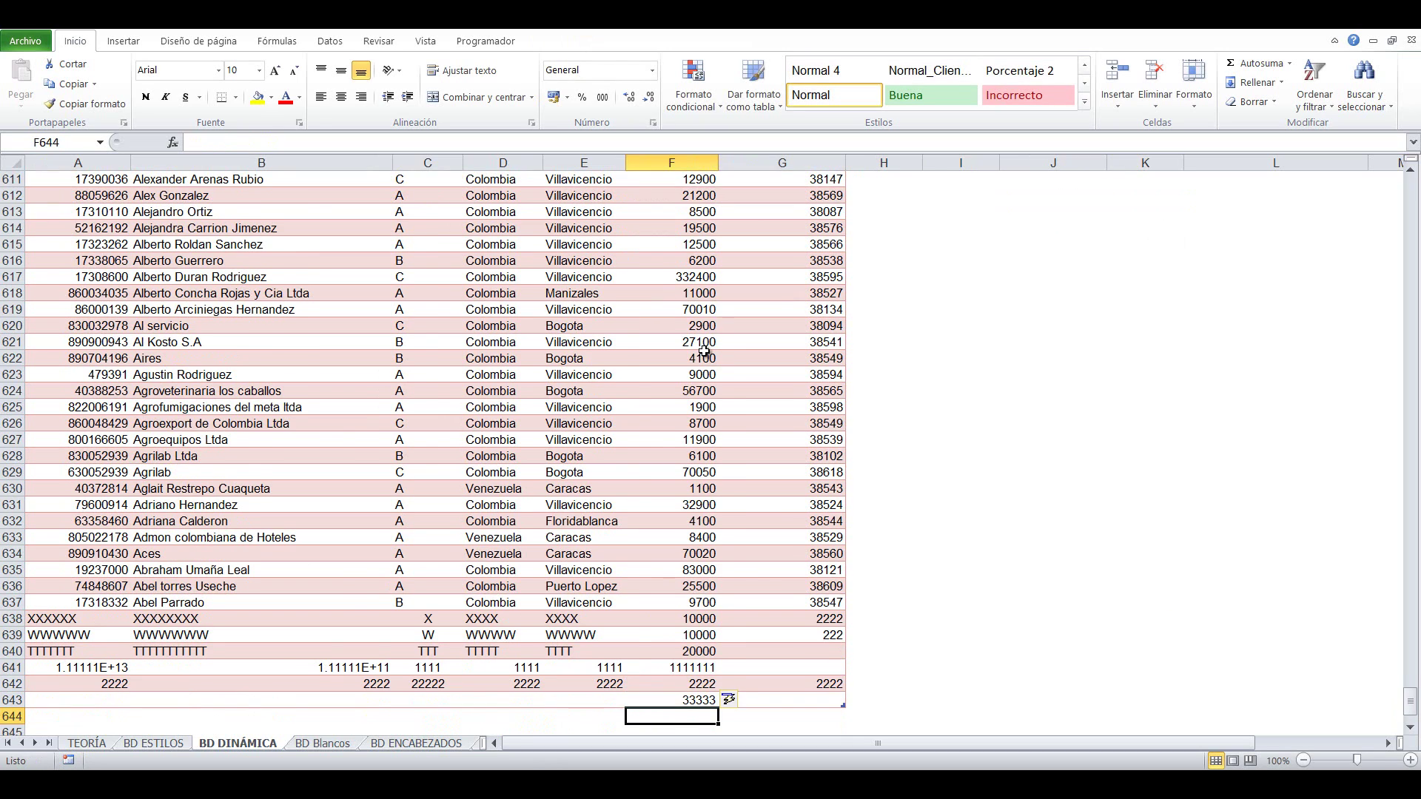
pyautogui.press('Return')
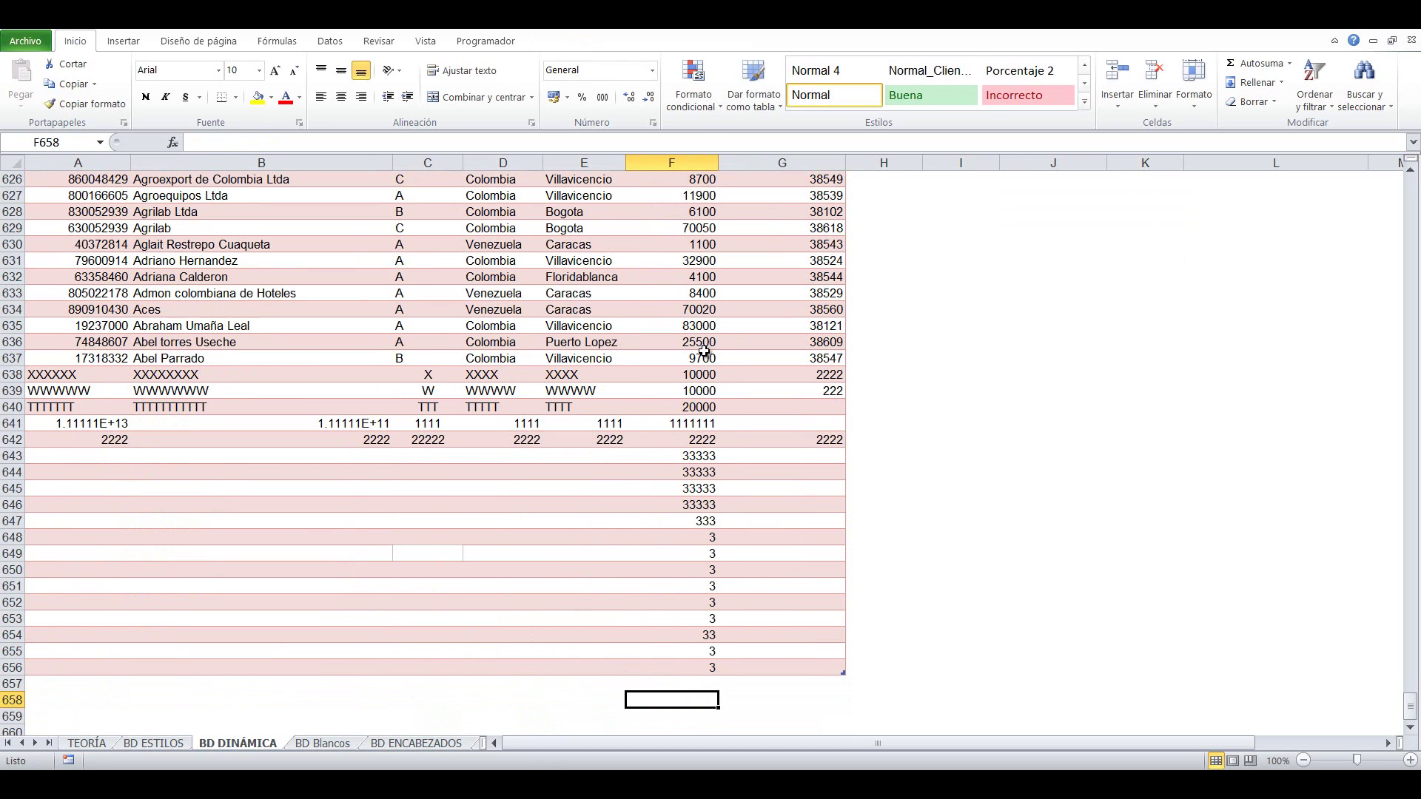
# Compare the two TOTAL CARTERA results and trace how far down the K32 formula's range reaches against the added rows
pyautogui.press('Up')
pyautogui.hotkey('ctrl', 'Up')
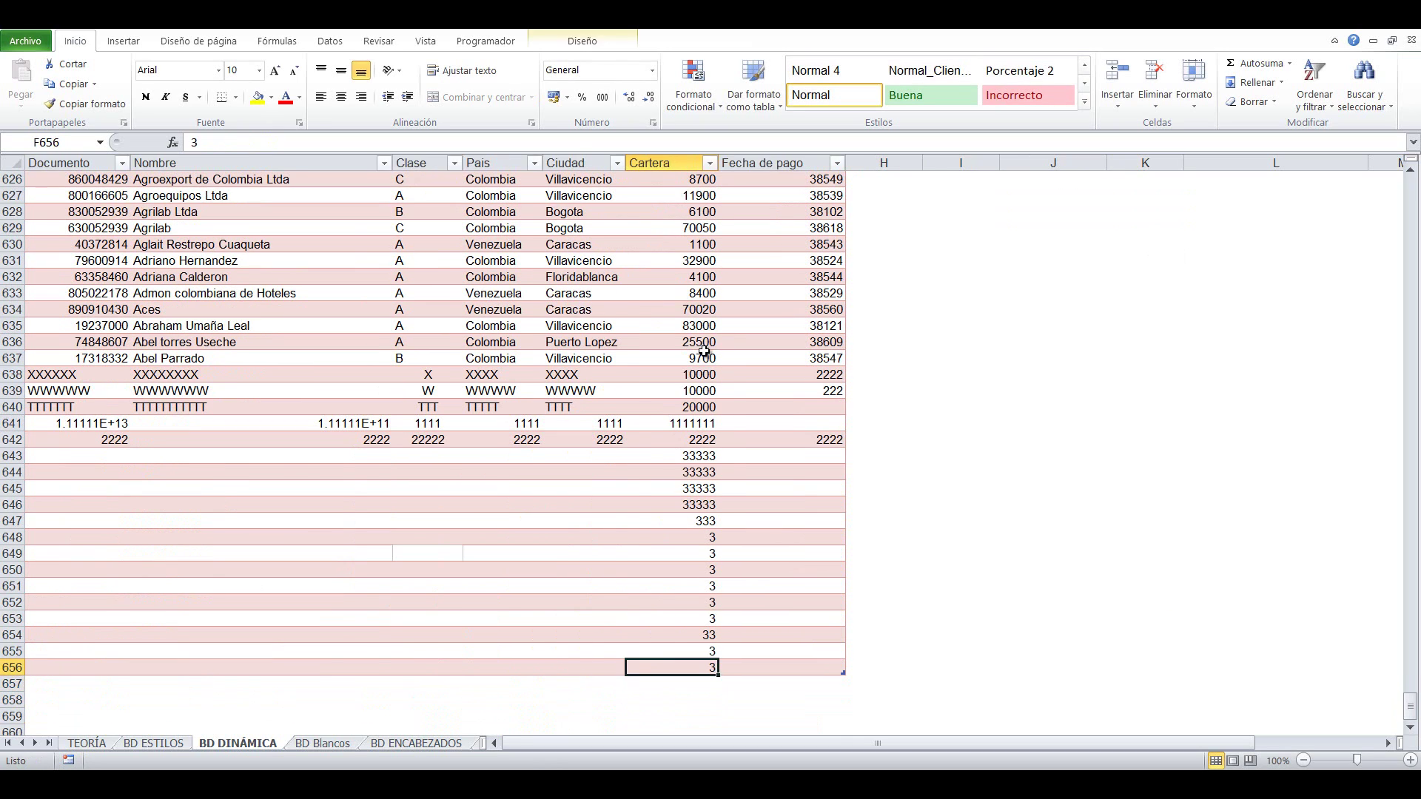
pyautogui.hotkey('ctrl', 'Up')
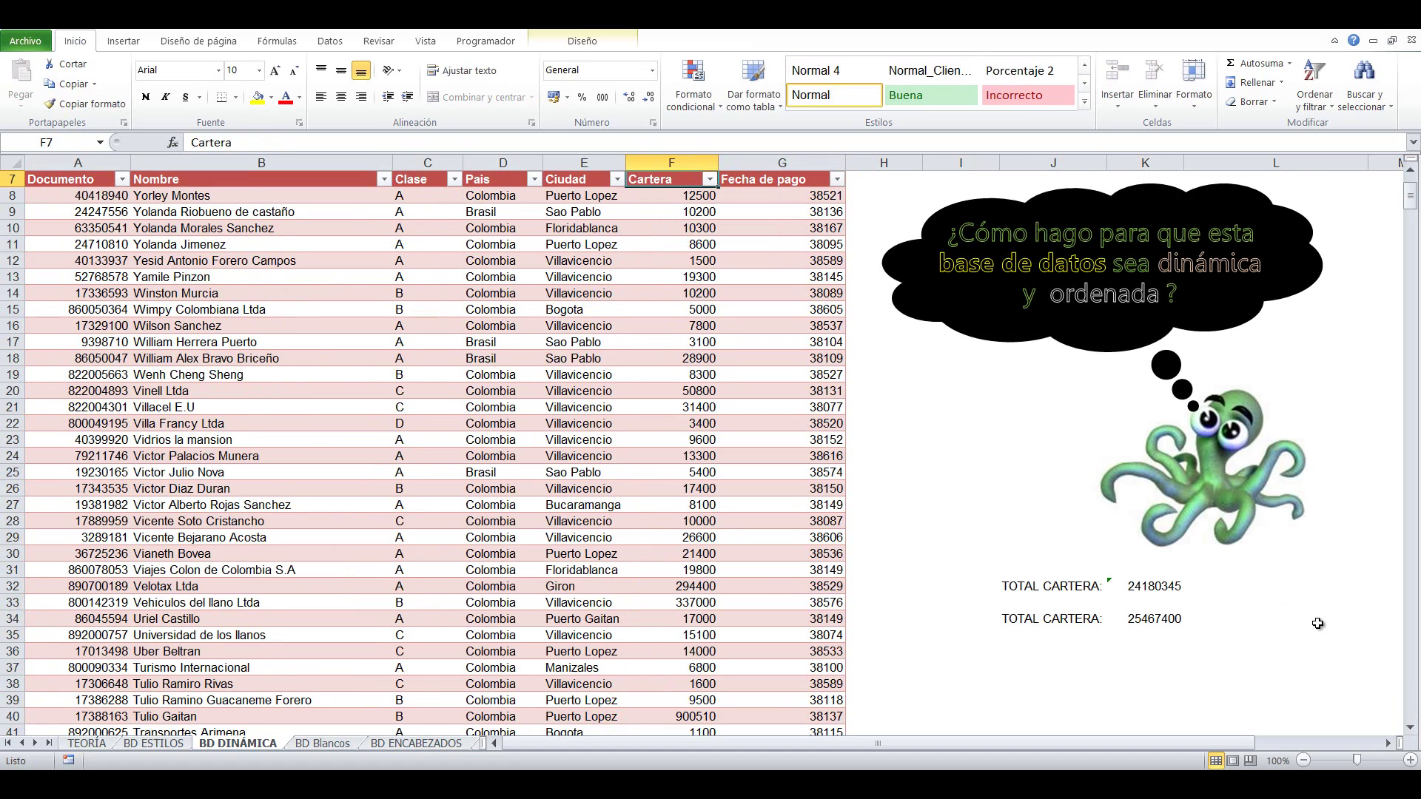
pyautogui.moveTo(1413, 200)
pyautogui.mouseDown()
pyautogui.moveTo(1414, 164)
pyautogui.moveTo(1414, 206)
pyautogui.mouseUp()
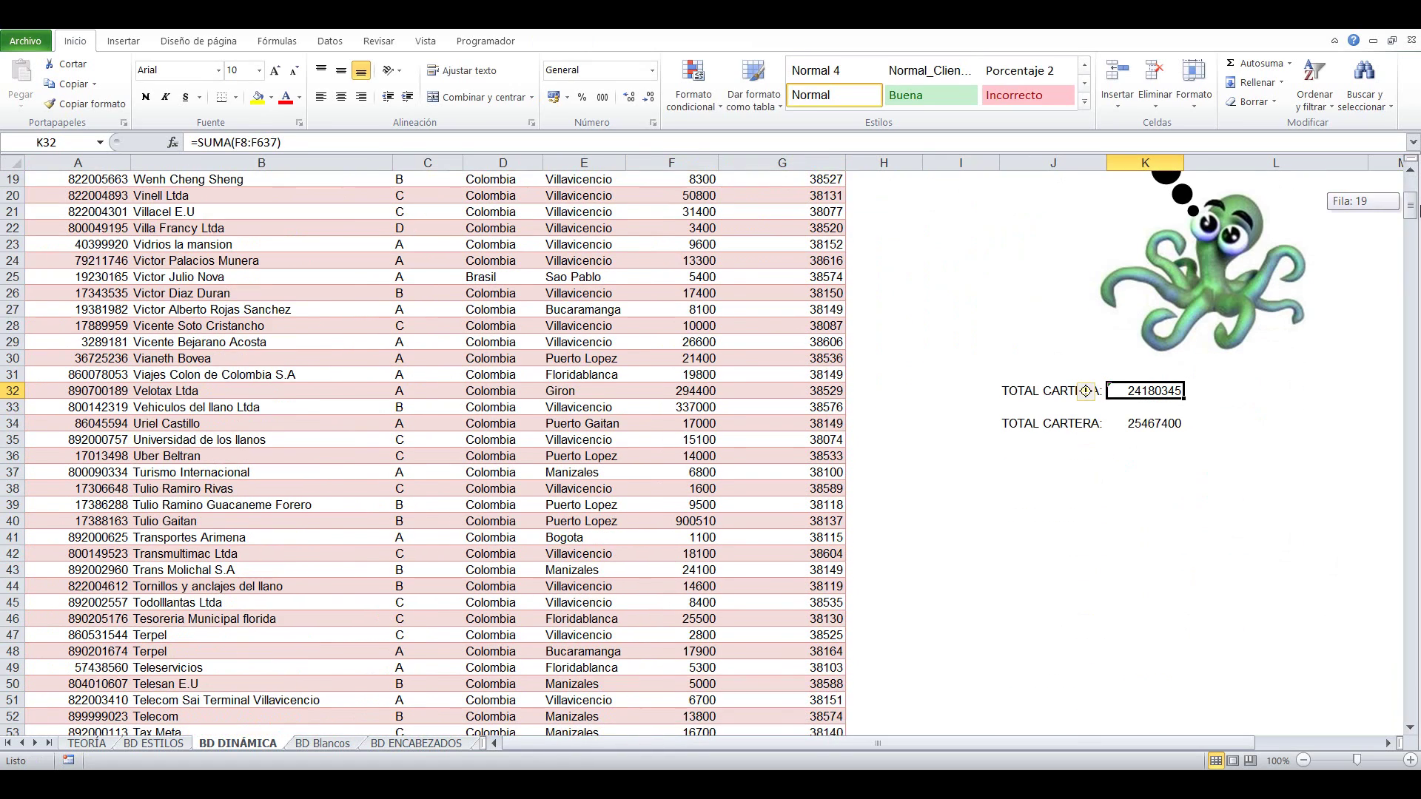
pyautogui.doubleClick(1144, 390)
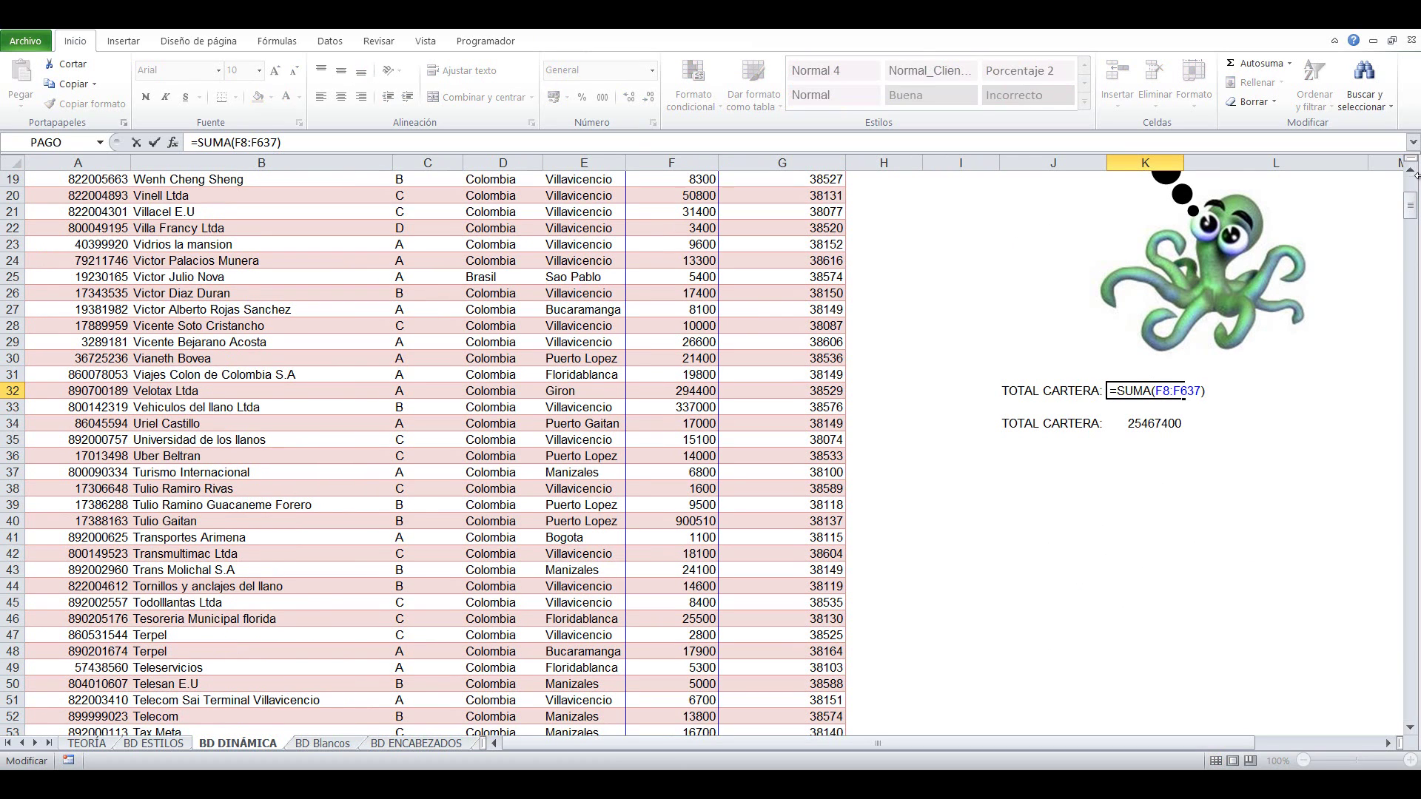
pyautogui.moveTo(1412, 210); pyautogui.dragTo(1412, 707)
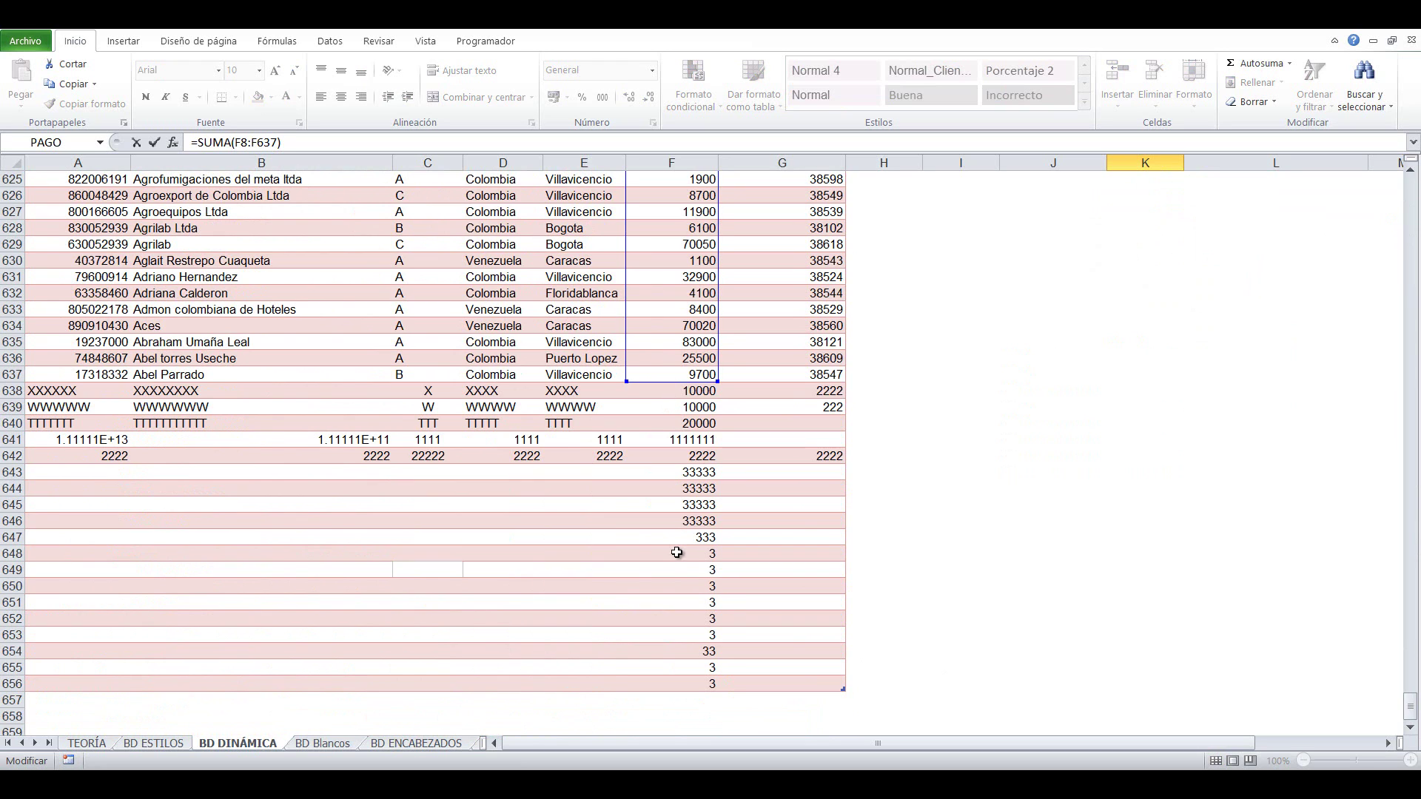
pyautogui.press('Return')
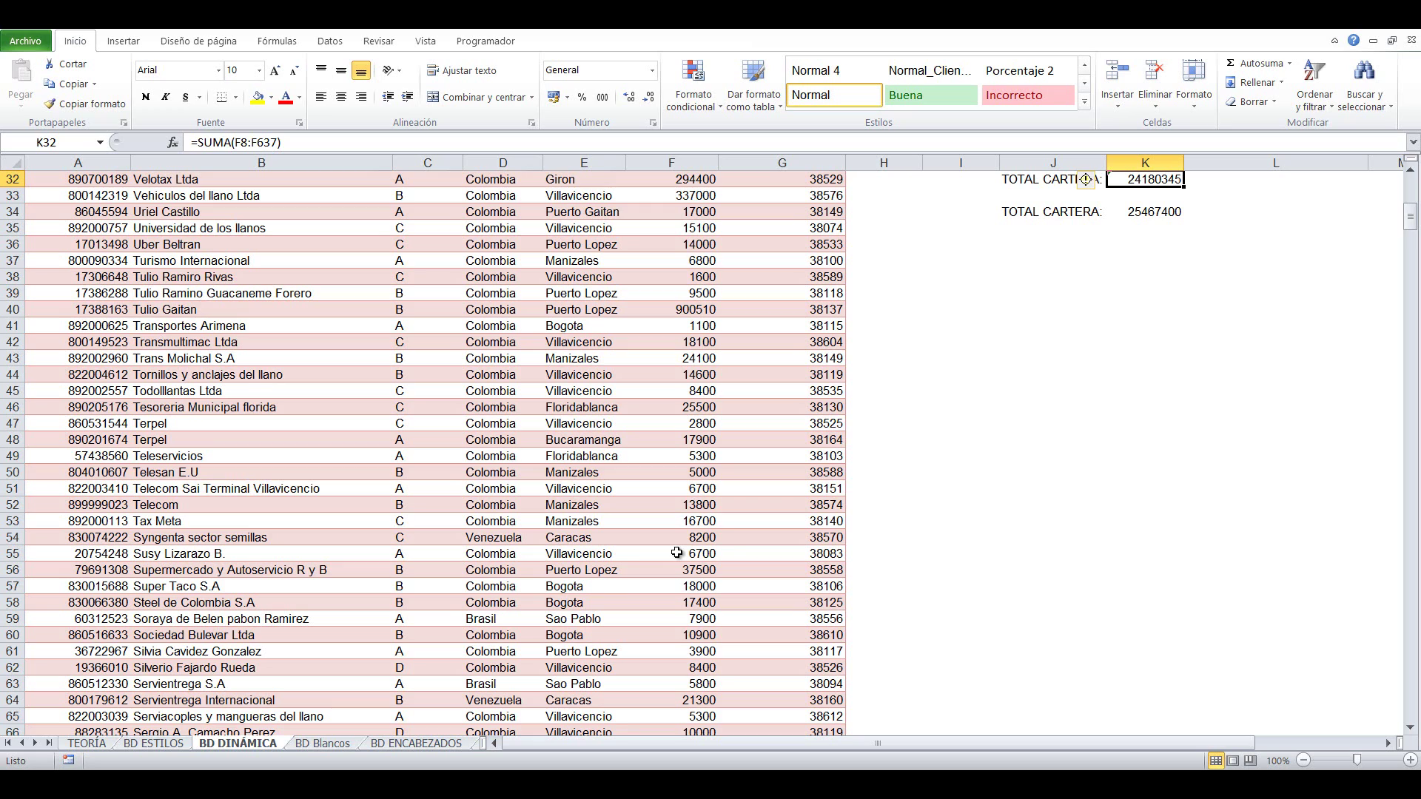
# Trace the Cartera range covered by the table-based formula in K34 down to the last table row
pyautogui.click(1146, 213)
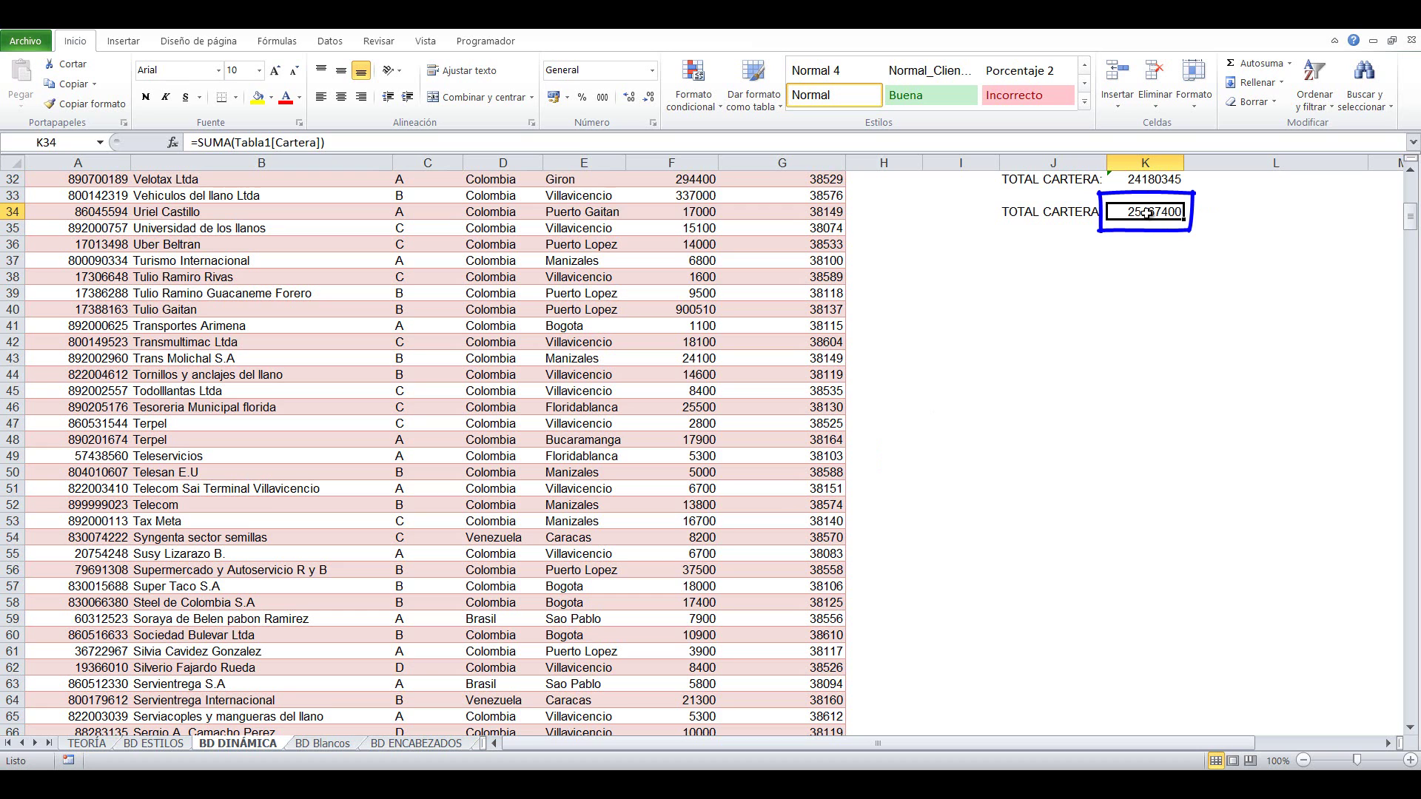
pyautogui.doubleClick(1147, 213)
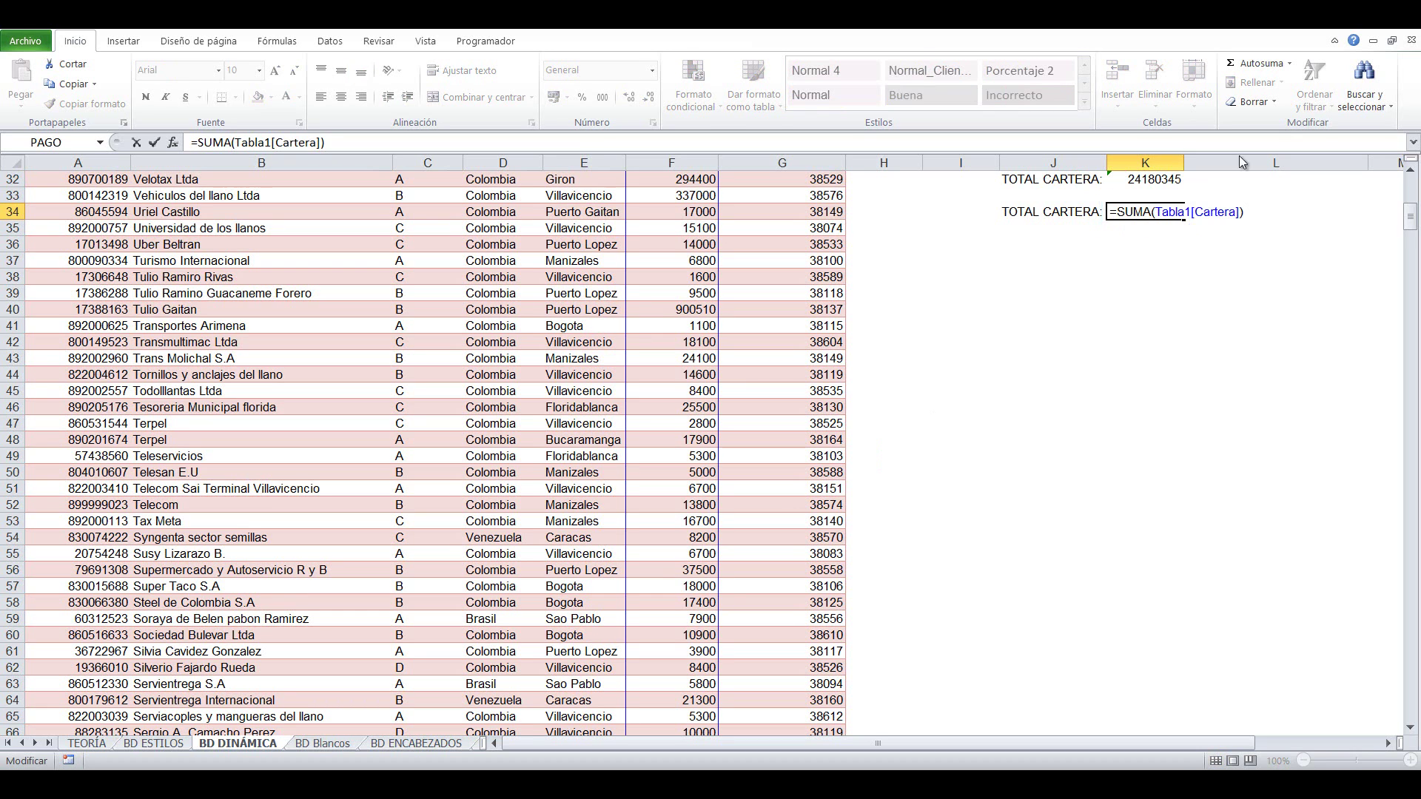
pyautogui.click(1410, 224)
pyautogui.moveTo(1411, 230); pyautogui.dragTo(1415, 738)
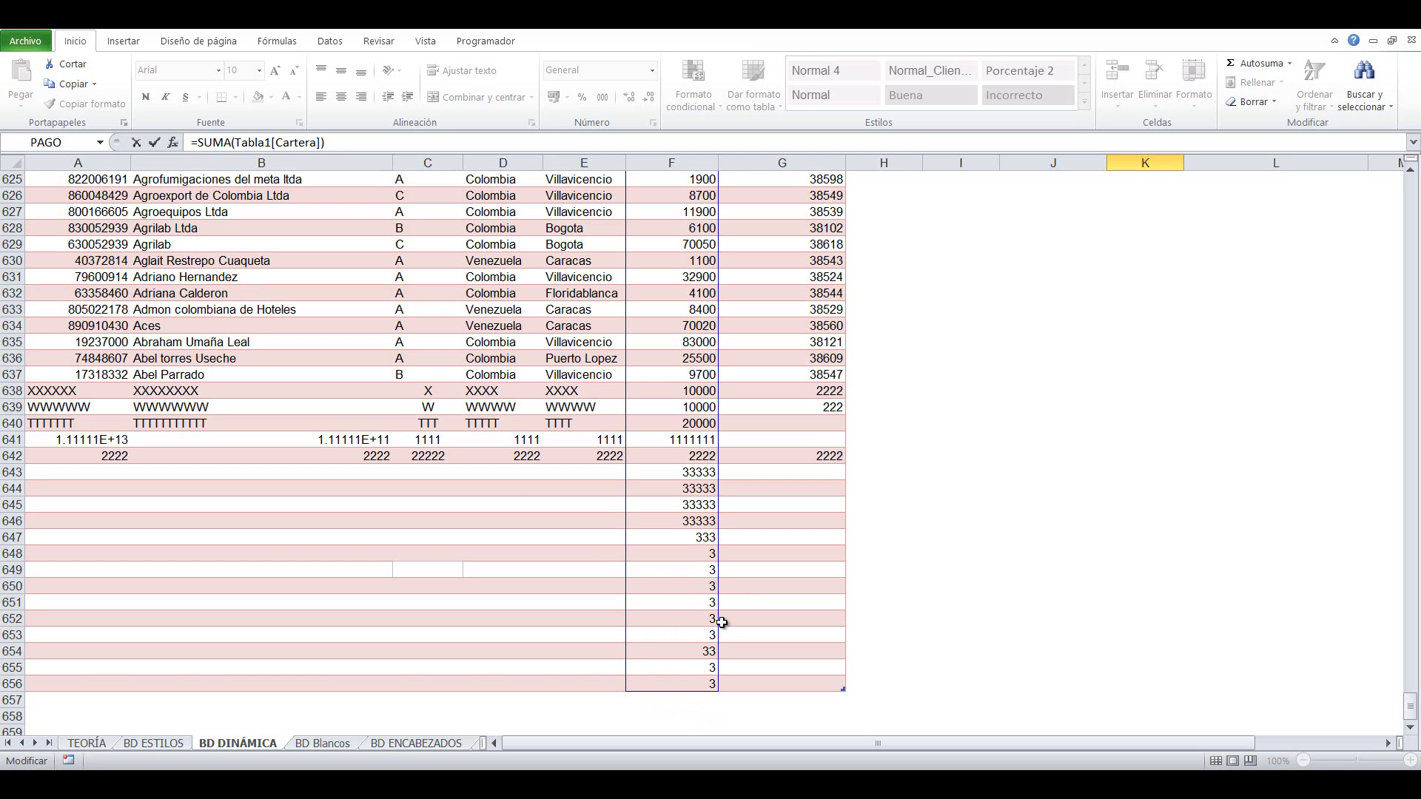
# Extend the Cartera column from F657 to F662 with 999 once and 9999 five times
pyautogui.press('Escape')
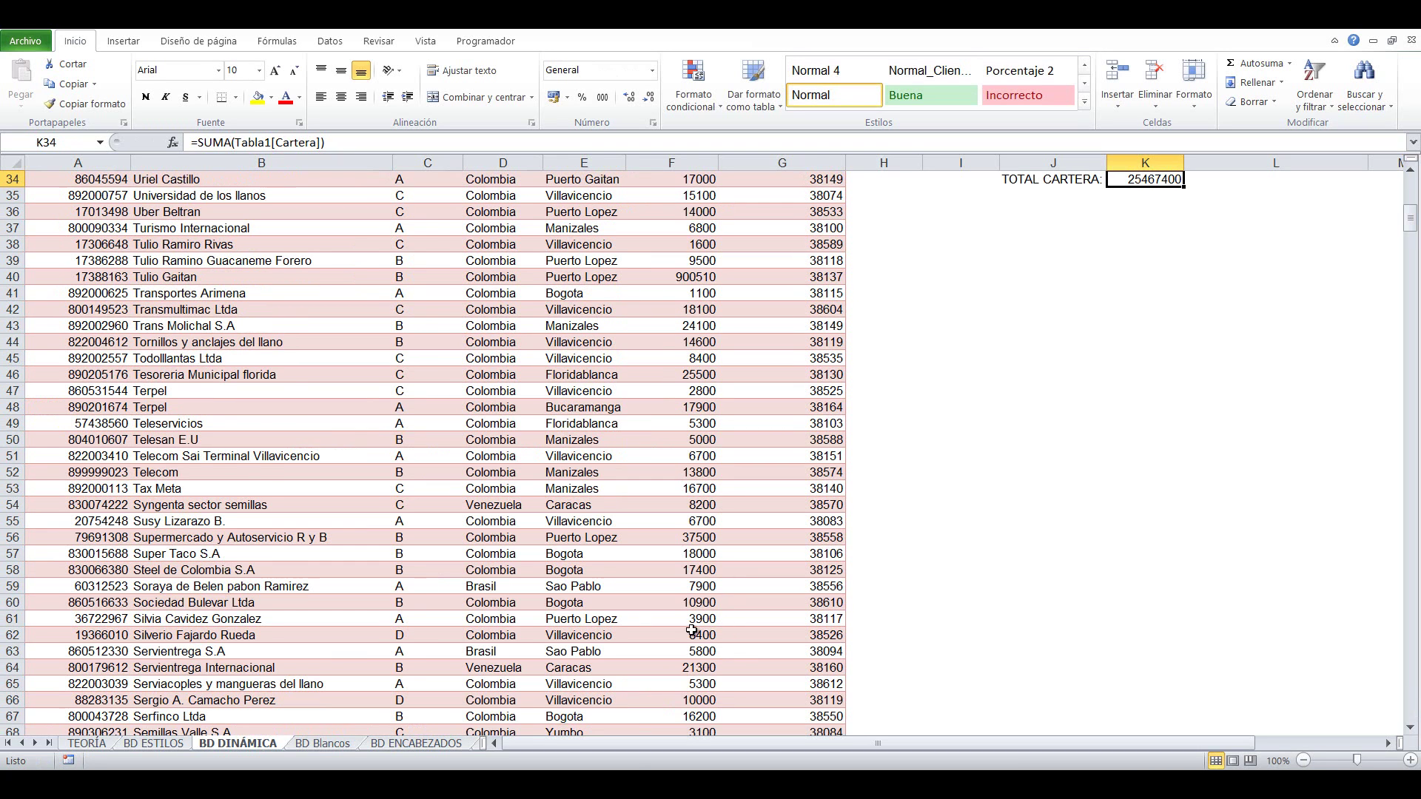
pyautogui.click(698, 688)
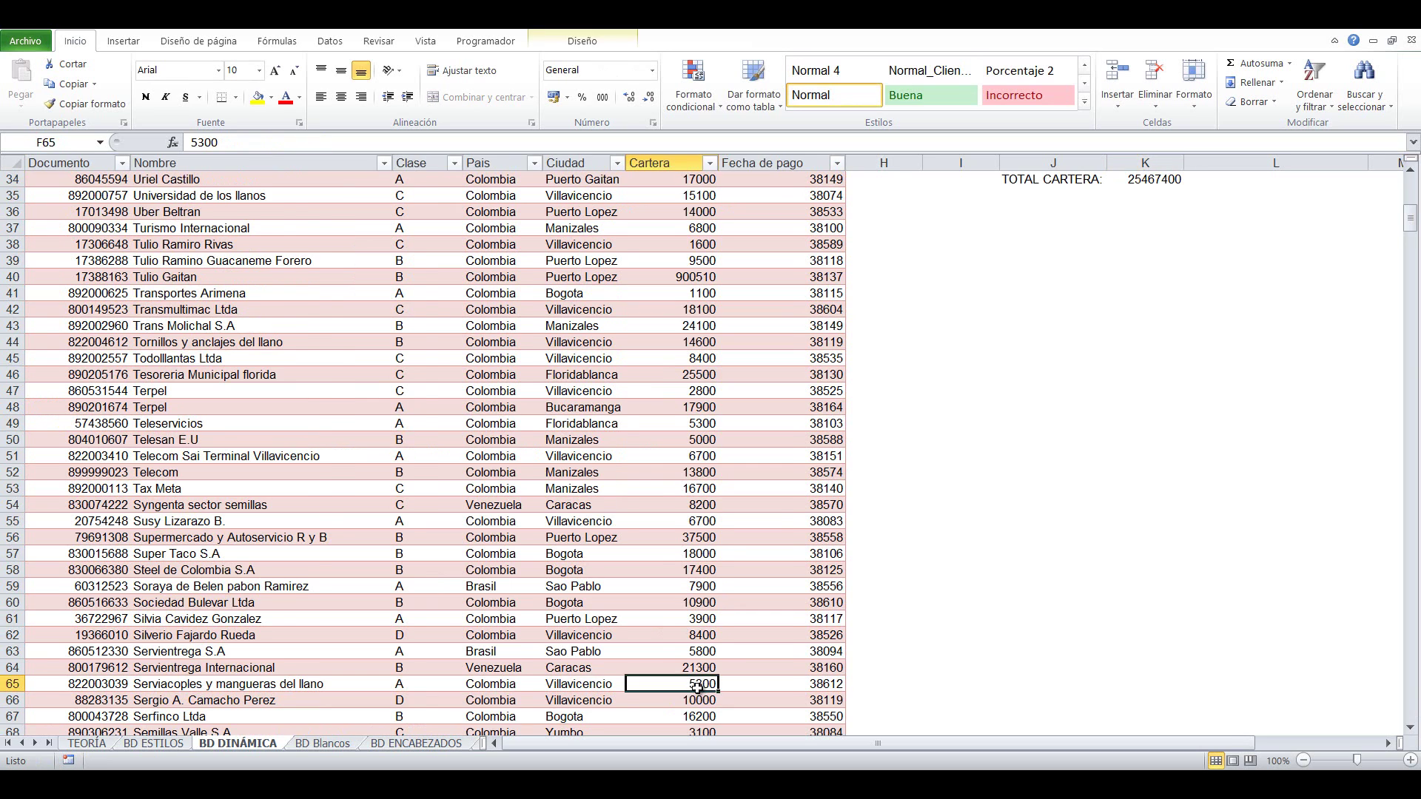
pyautogui.hotkey('ctrl', 'Down')
pyautogui.press('Down')
pyautogui.write('999')
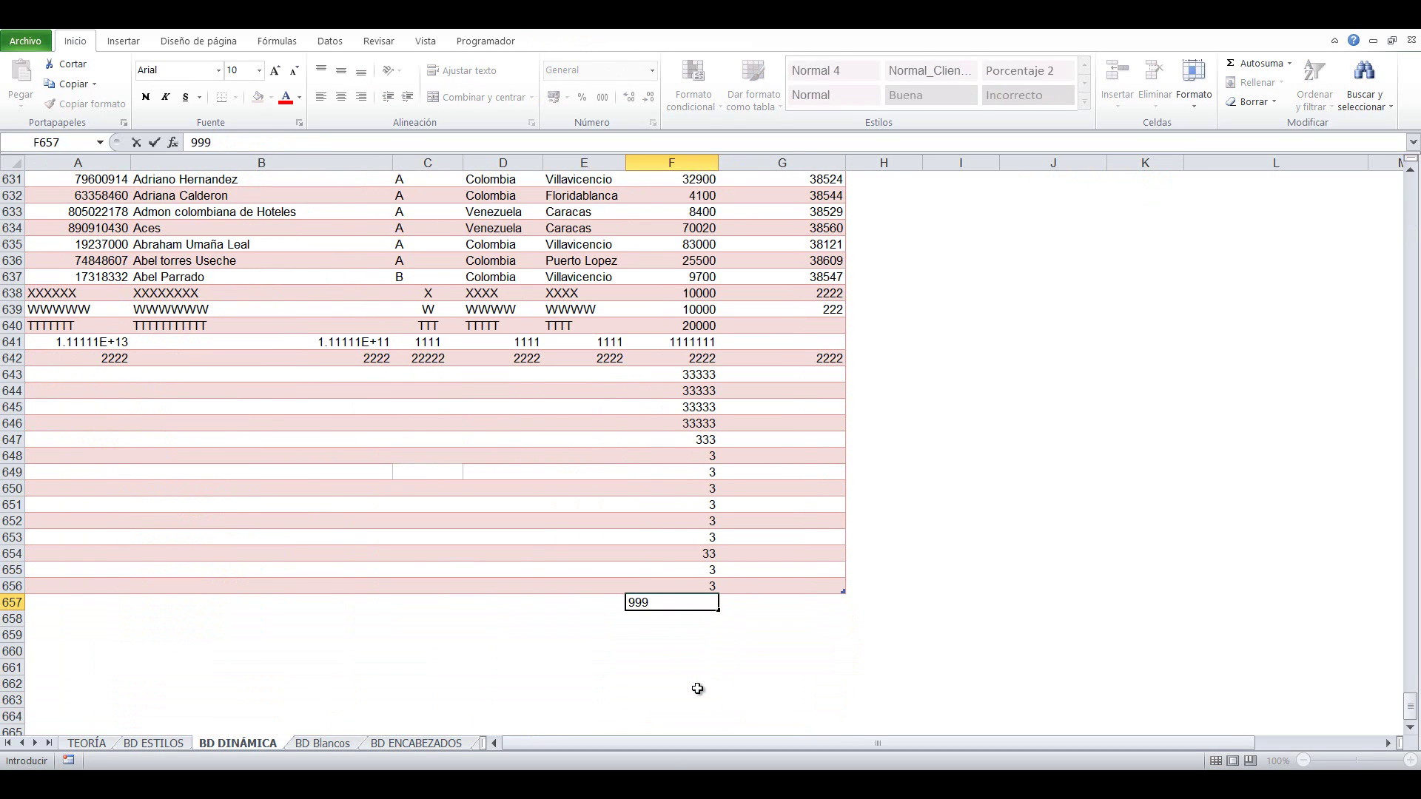
pyautogui.press('Return')
pyautogui.write('9999')
pyautogui.press('Return')
pyautogui.write('9')
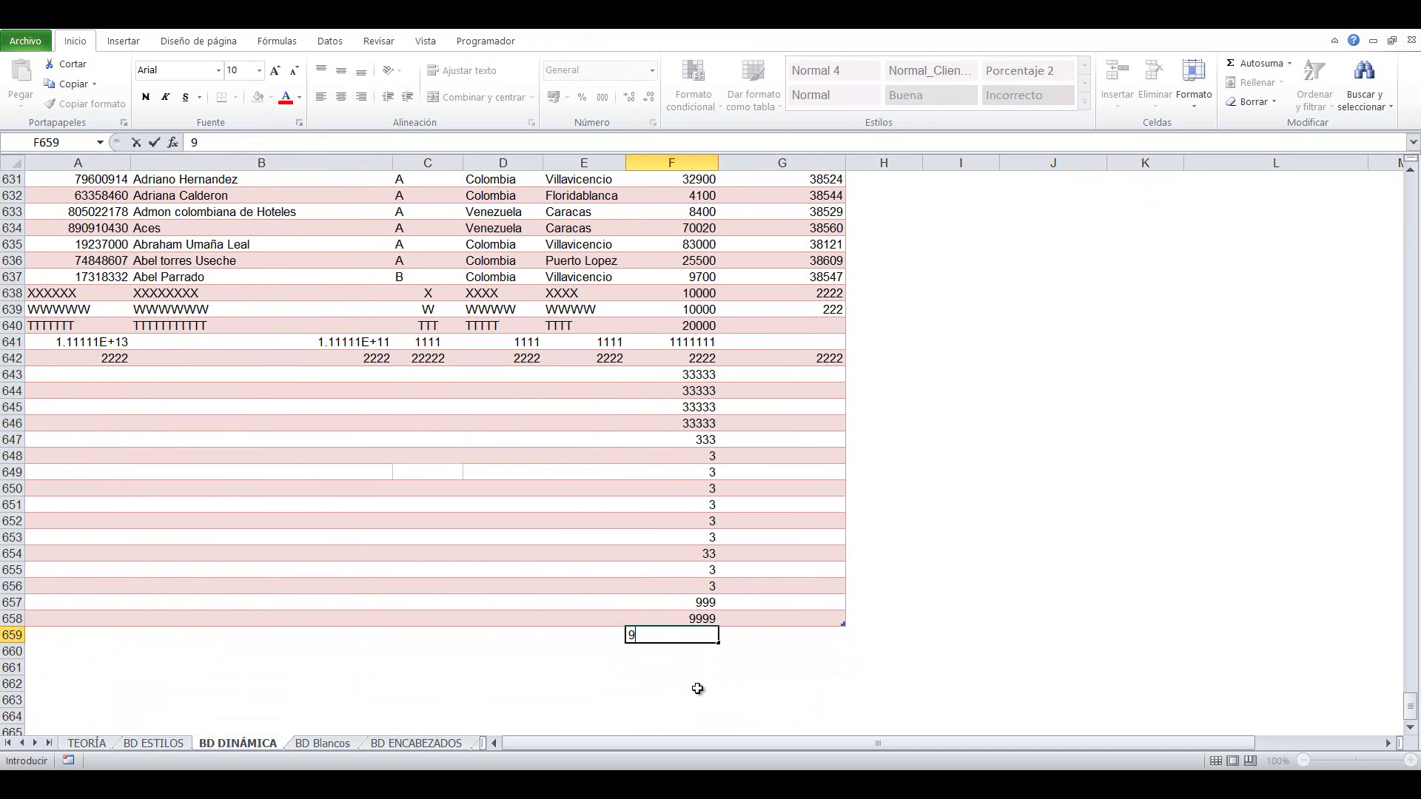
pyautogui.write('999')
pyautogui.press('Return')
pyautogui.press('Return')
pyautogui.press('Up')
pyautogui.write('9999')
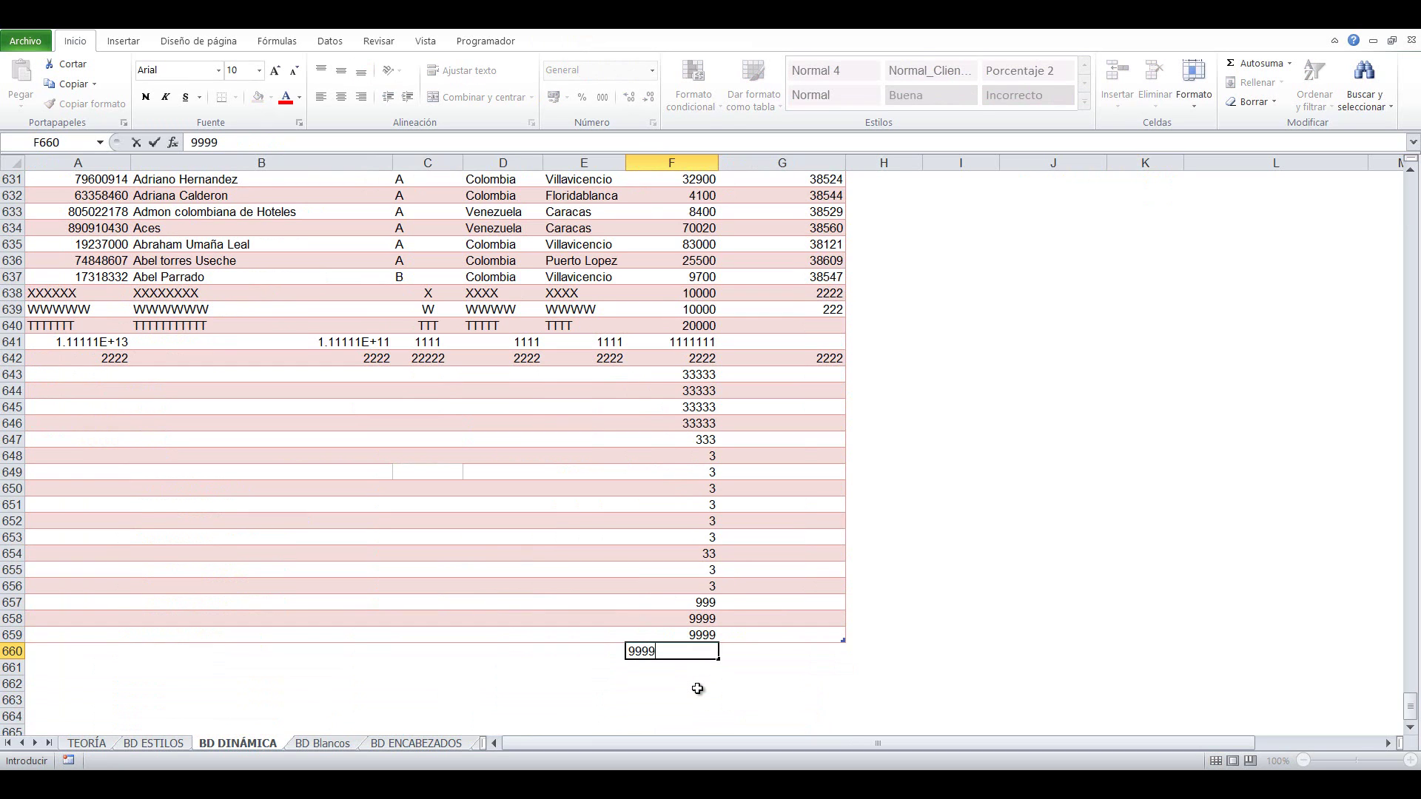
pyautogui.press('Return')
pyautogui.write('9999')
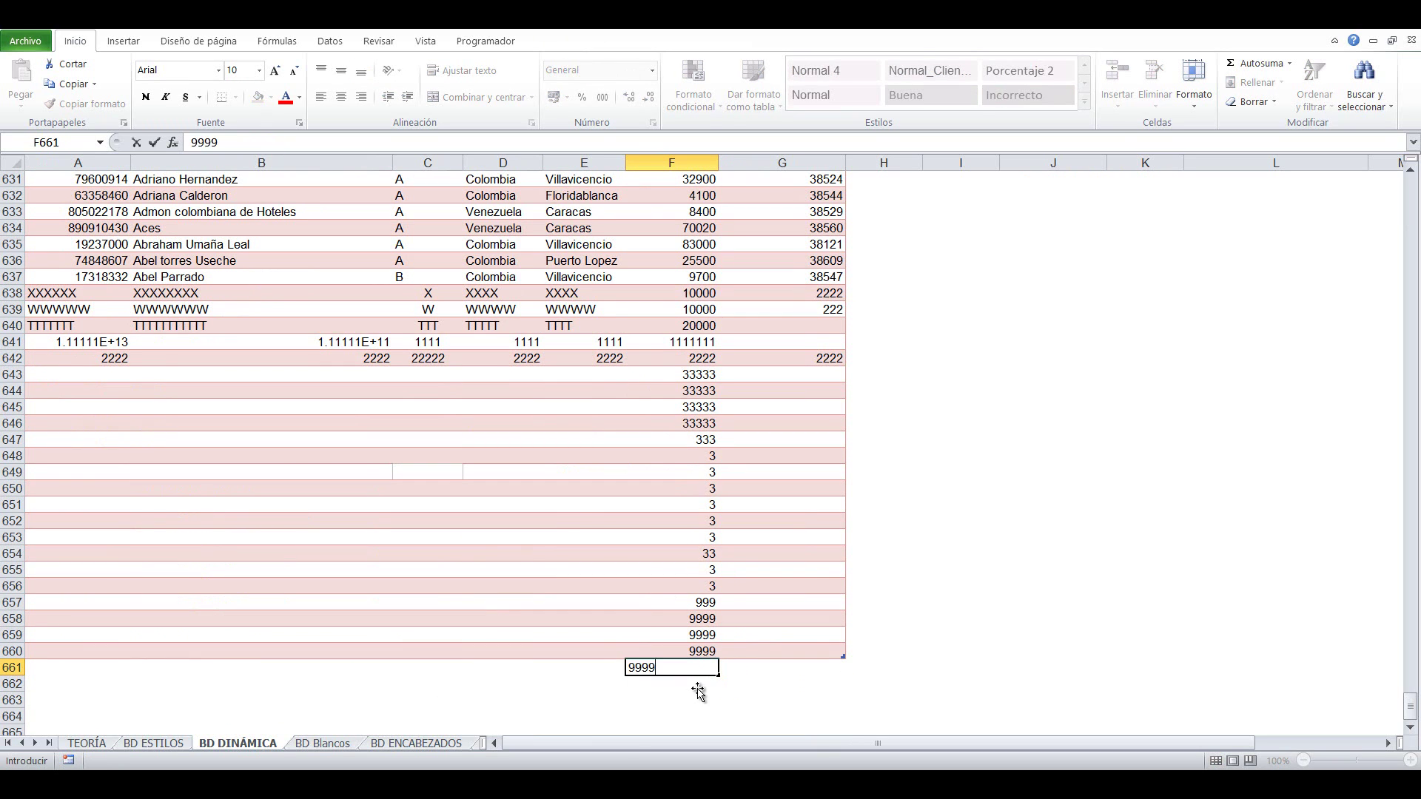
pyautogui.press('Return')
pyautogui.write('9999')
pyautogui.press('Return')
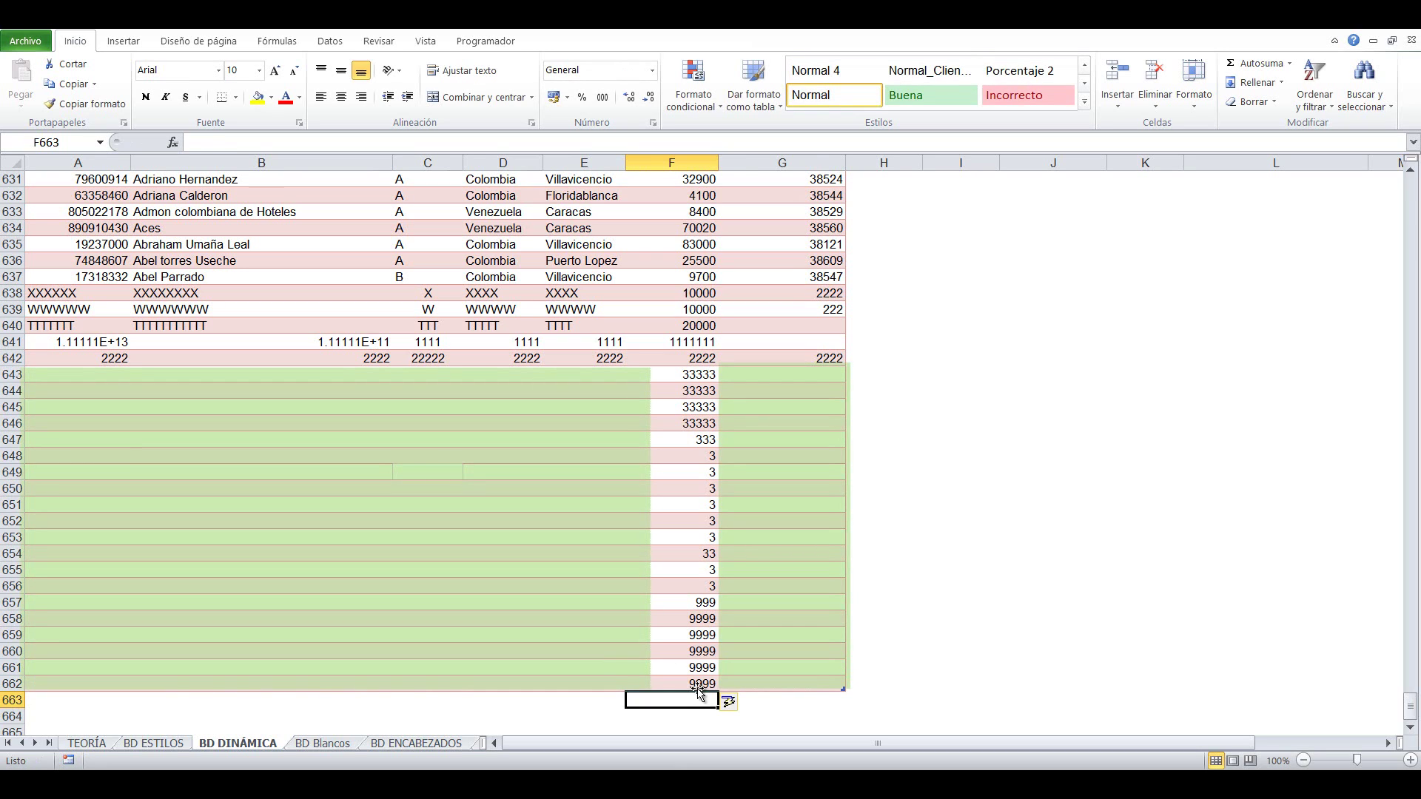
# Check how far down the Cartera column the table-based formula in K34 reaches against the newly added rows
pyautogui.click(697, 686)
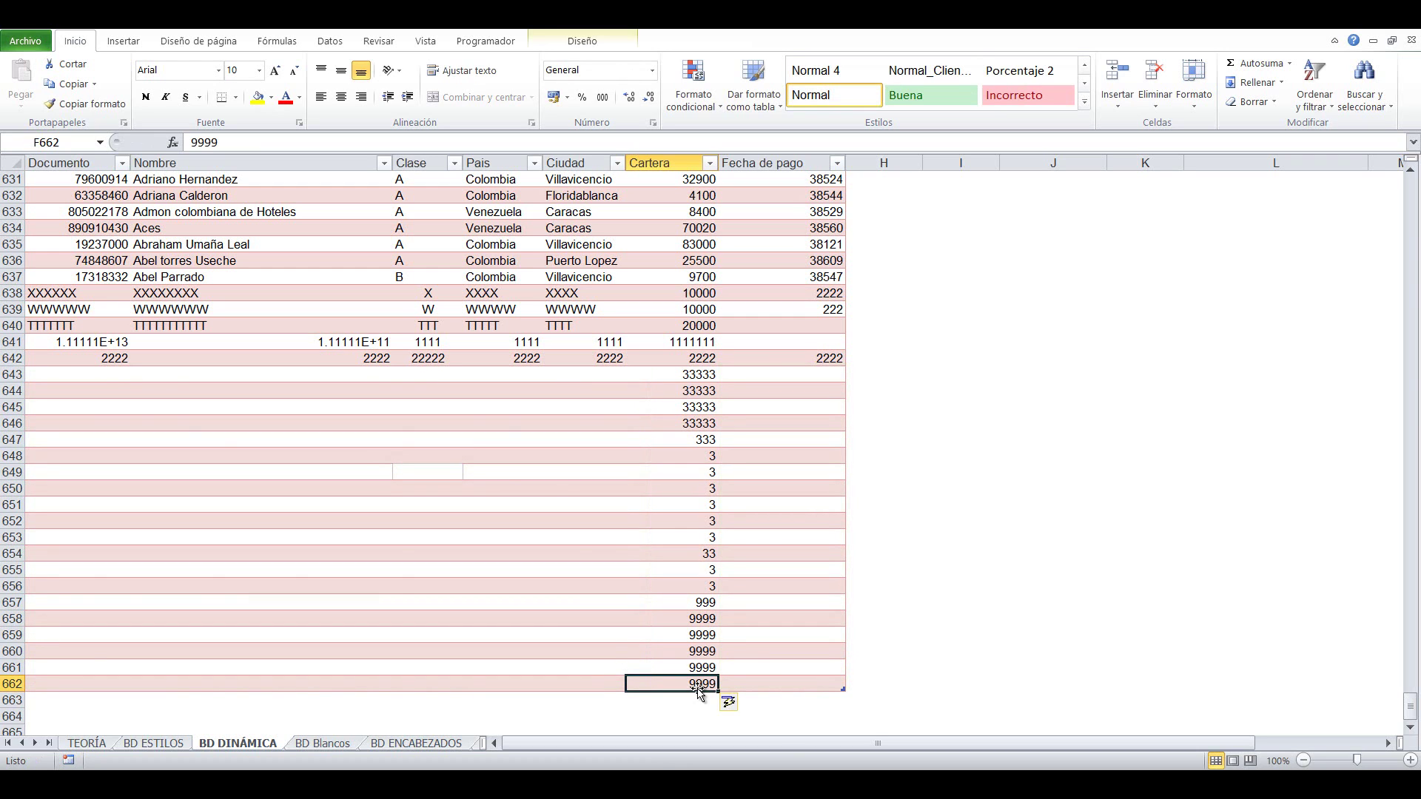
pyautogui.hotkey('ctrl', 'Up')
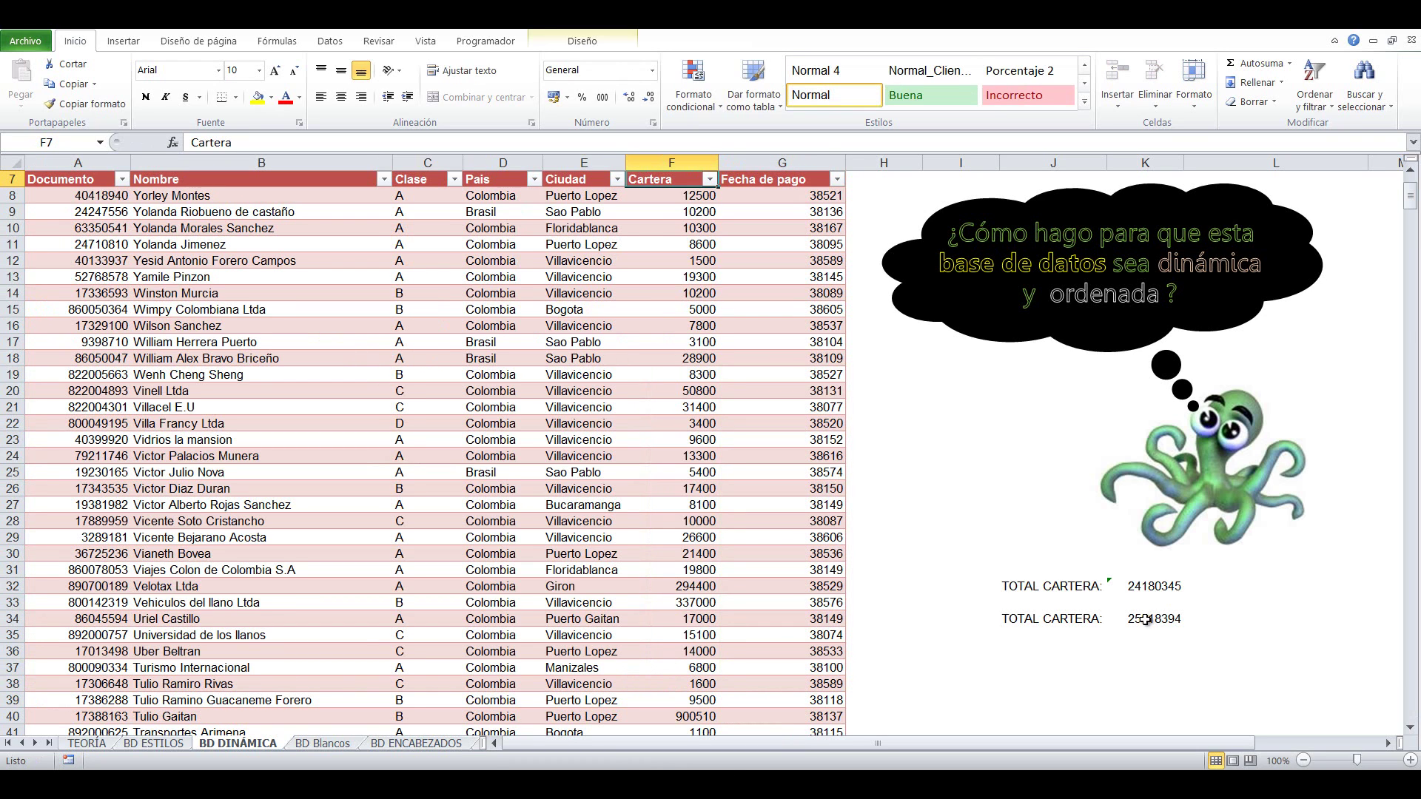
pyautogui.click(1146, 620)
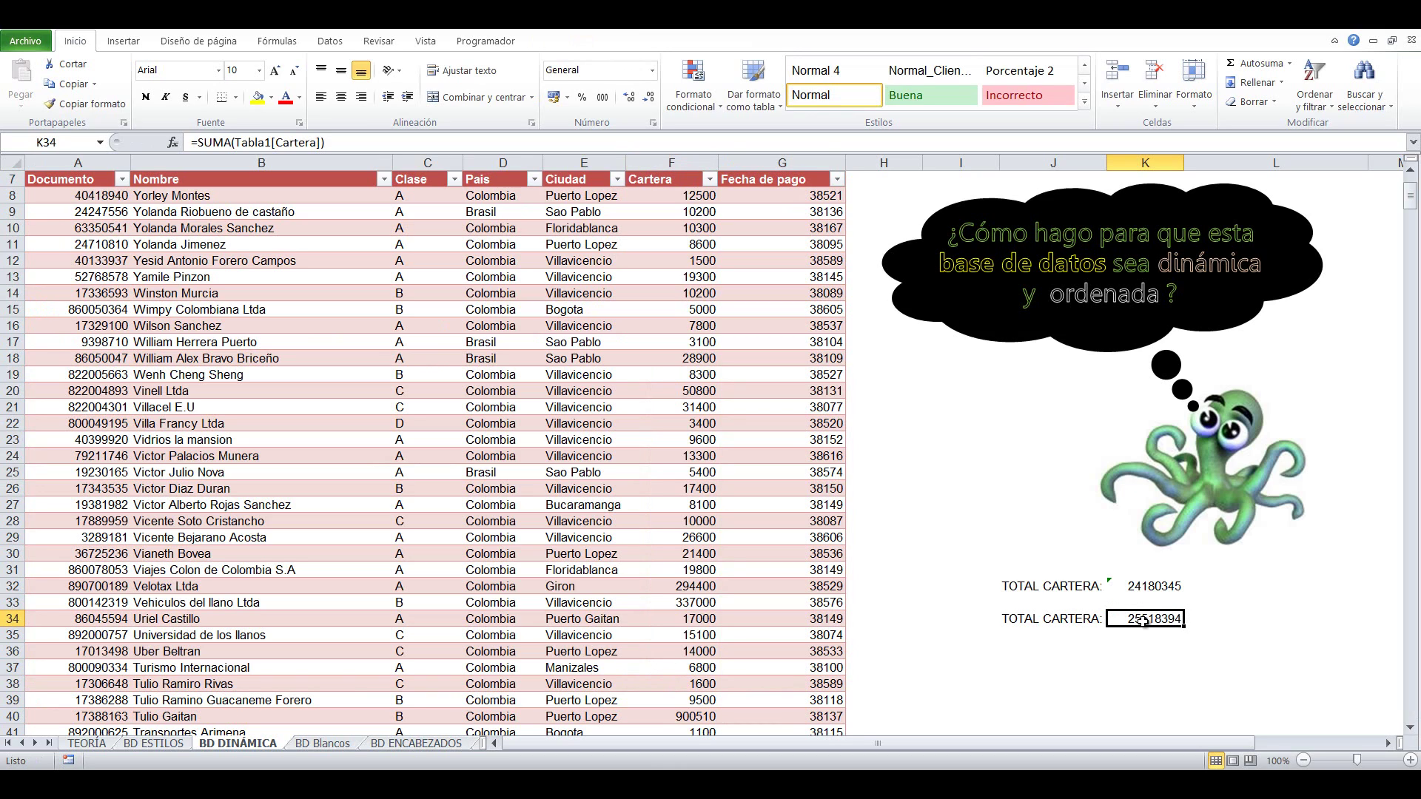
pyautogui.doubleClick(1143, 621)
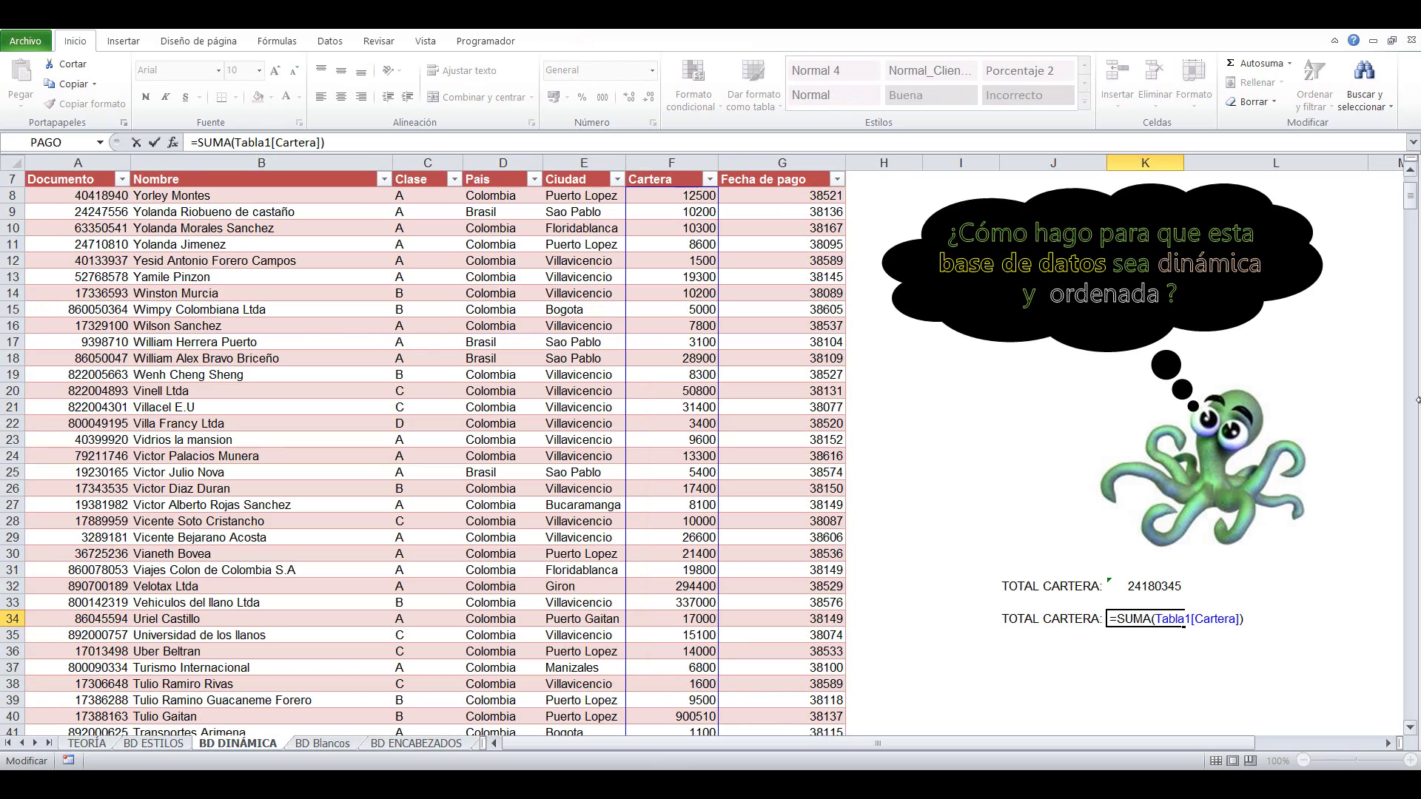
pyautogui.moveTo(1408, 198); pyautogui.dragTo(1409, 706)
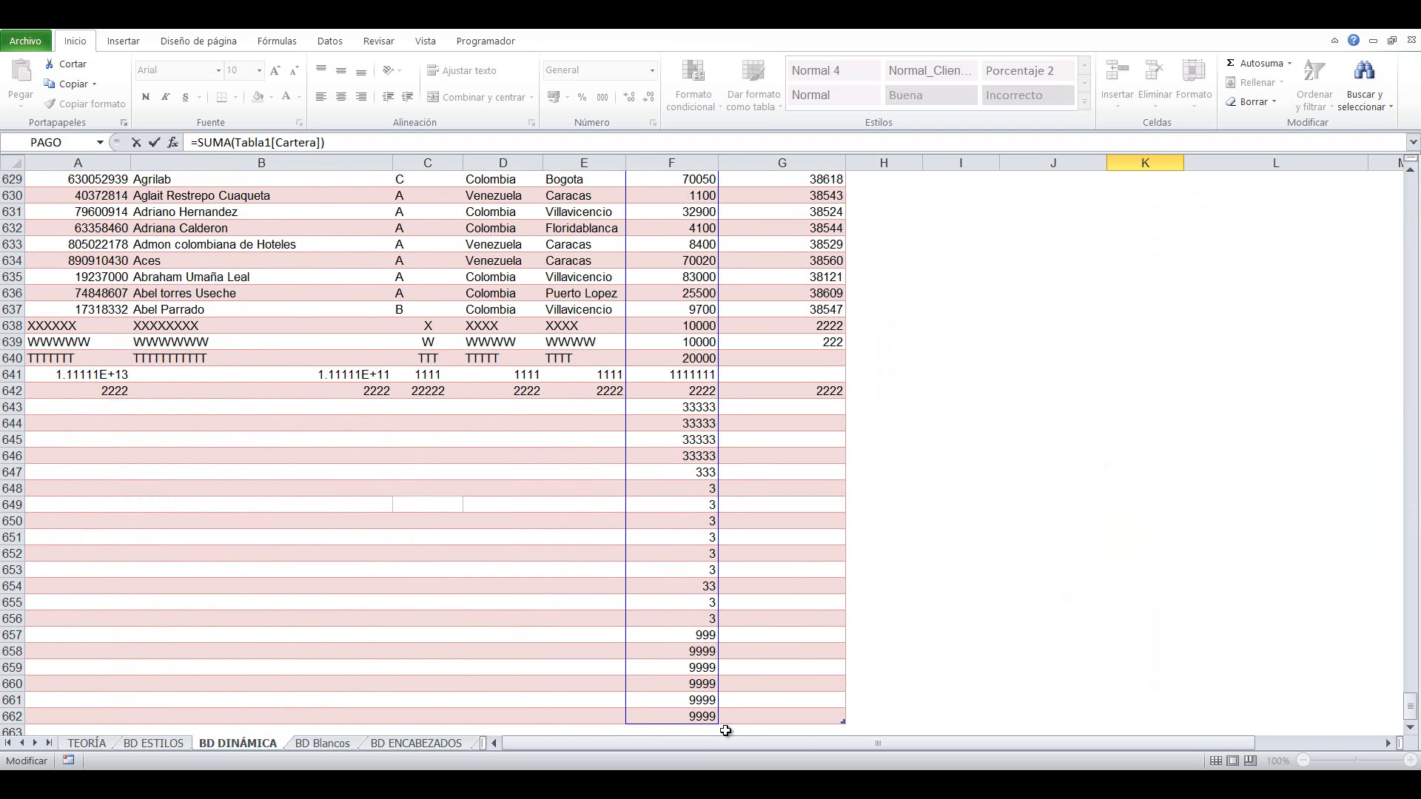
pyautogui.press('Return')
# Compare the fixed-range TOTAL CARTERA result in K32 with the table-based result in K34
pyautogui.press('Up')
pyautogui.press('Up')
pyautogui.press('Up')
pyautogui.press('Up')
pyautogui.press('Up')
pyautogui.press('Up')
pyautogui.press('Up')
pyautogui.press('Up')
pyautogui.press('Up')
pyautogui.press('Up')
pyautogui.press('Up')
pyautogui.press('Up')
pyautogui.press('Up')
pyautogui.press('Up')
pyautogui.press('Up')
pyautogui.press('Up')
pyautogui.press('Up')
pyautogui.press('Up')
pyautogui.press('Up')
pyautogui.press('Up')
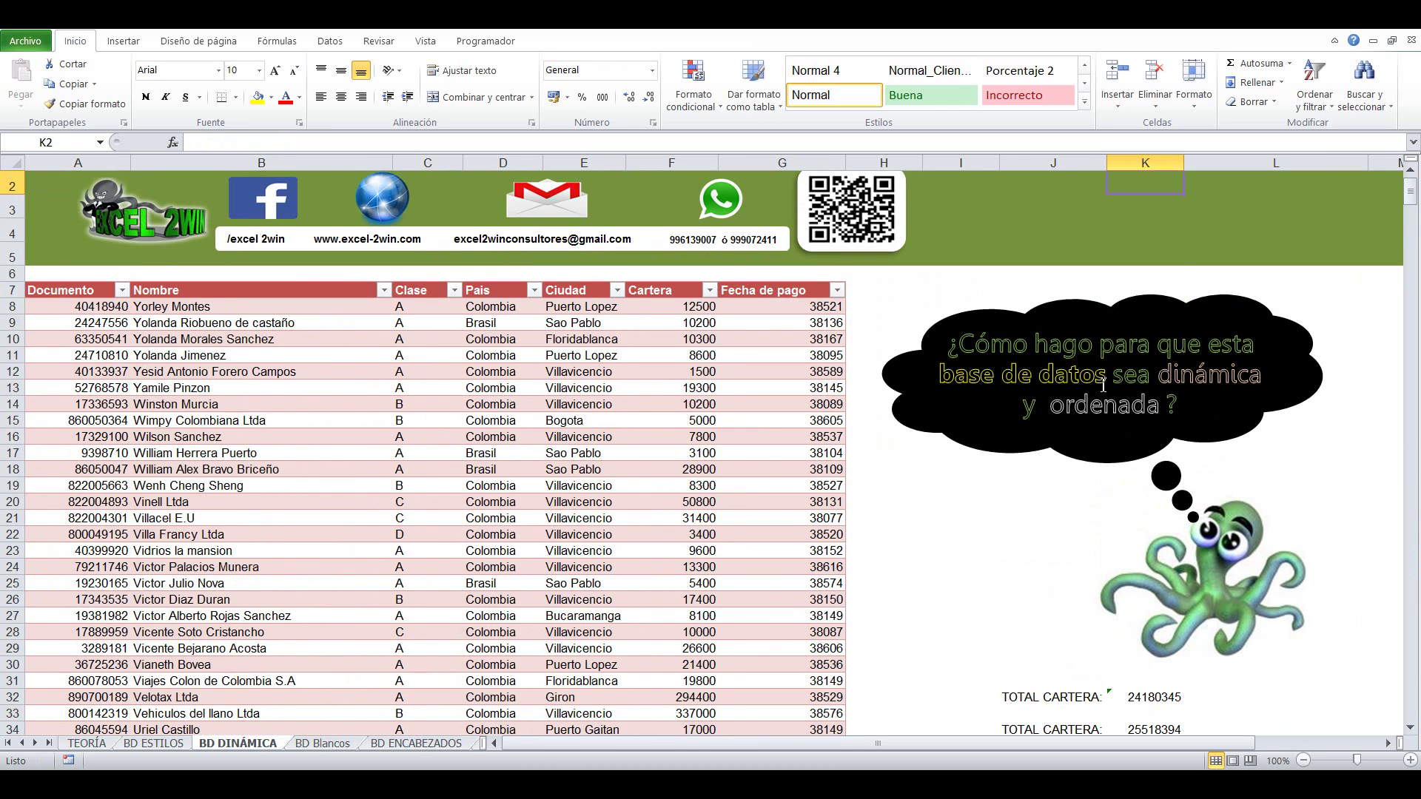
pyautogui.press('Down')
pyautogui.press('Down')
pyautogui.press('Down')
pyautogui.press('Down')
pyautogui.scroll(-2, 1103, 385)
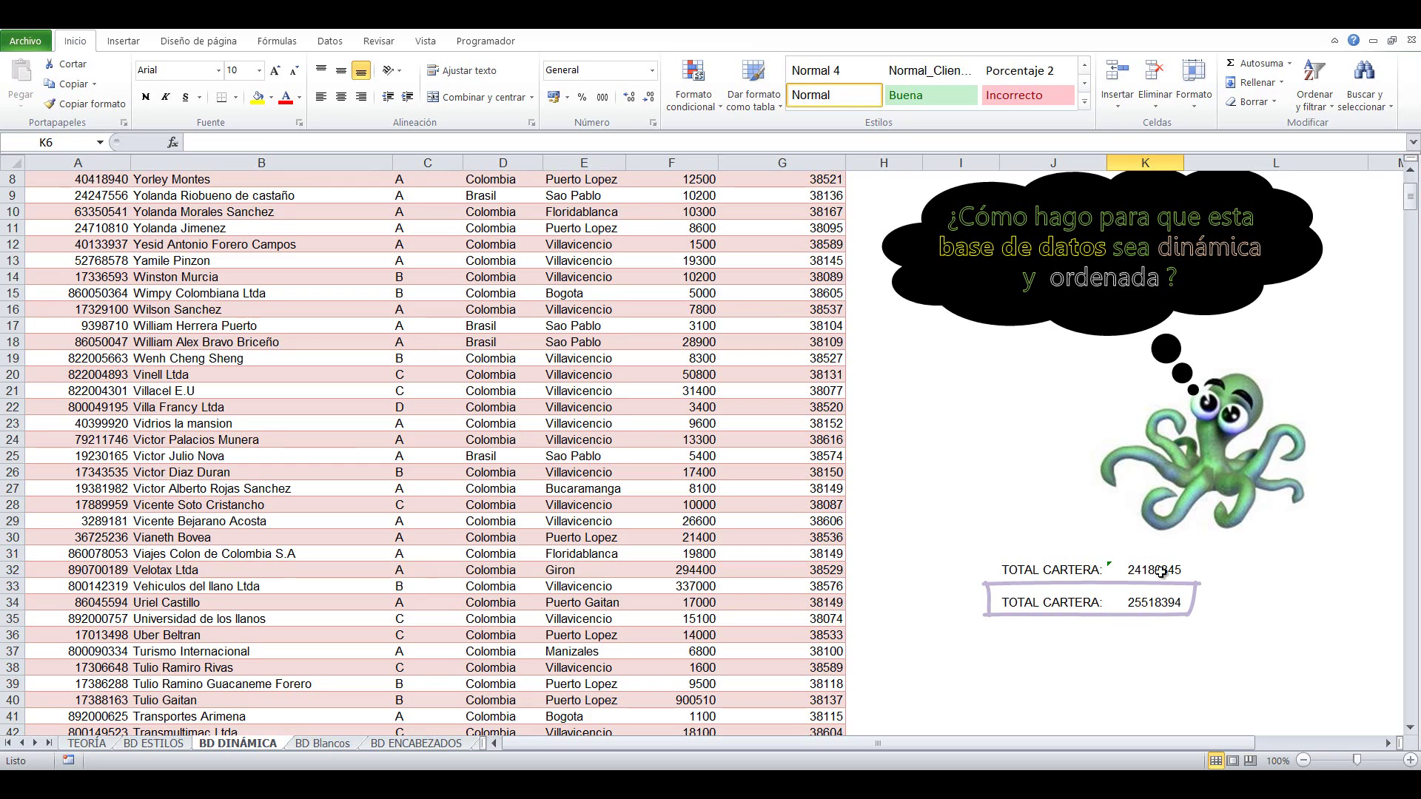
pyautogui.click(446, 532)
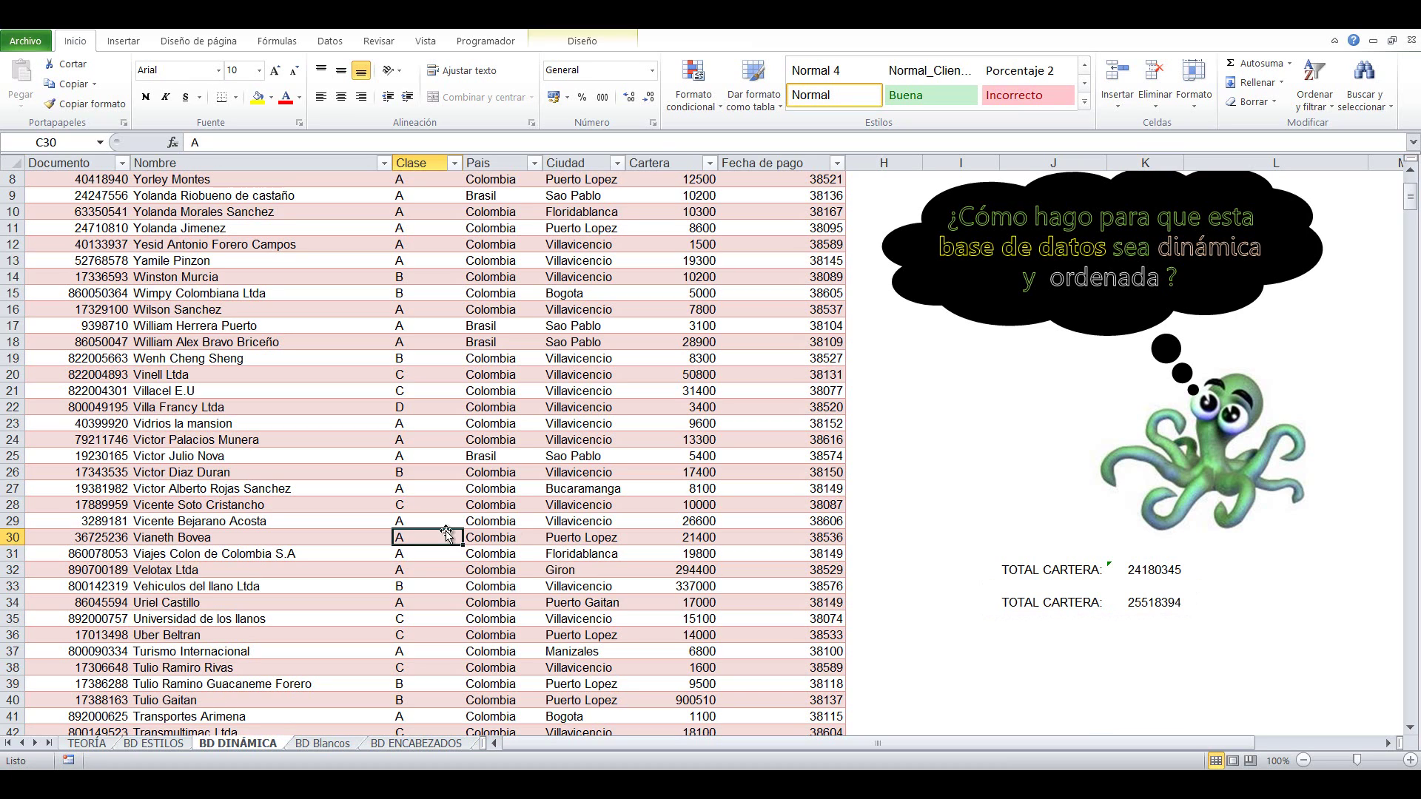
pyautogui.click(1144, 602)
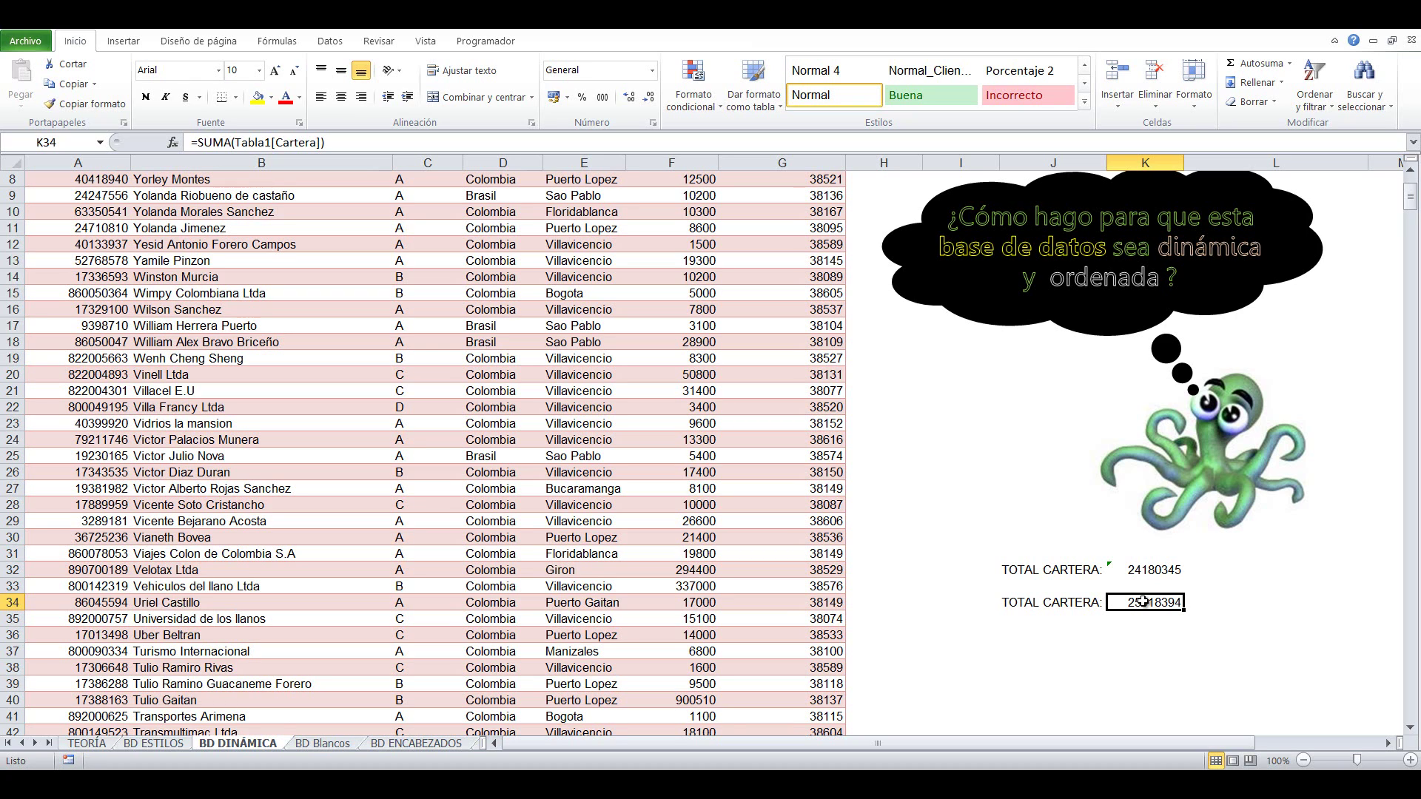
pyautogui.scroll(3, 688, 638)
pyautogui.click(688, 638)
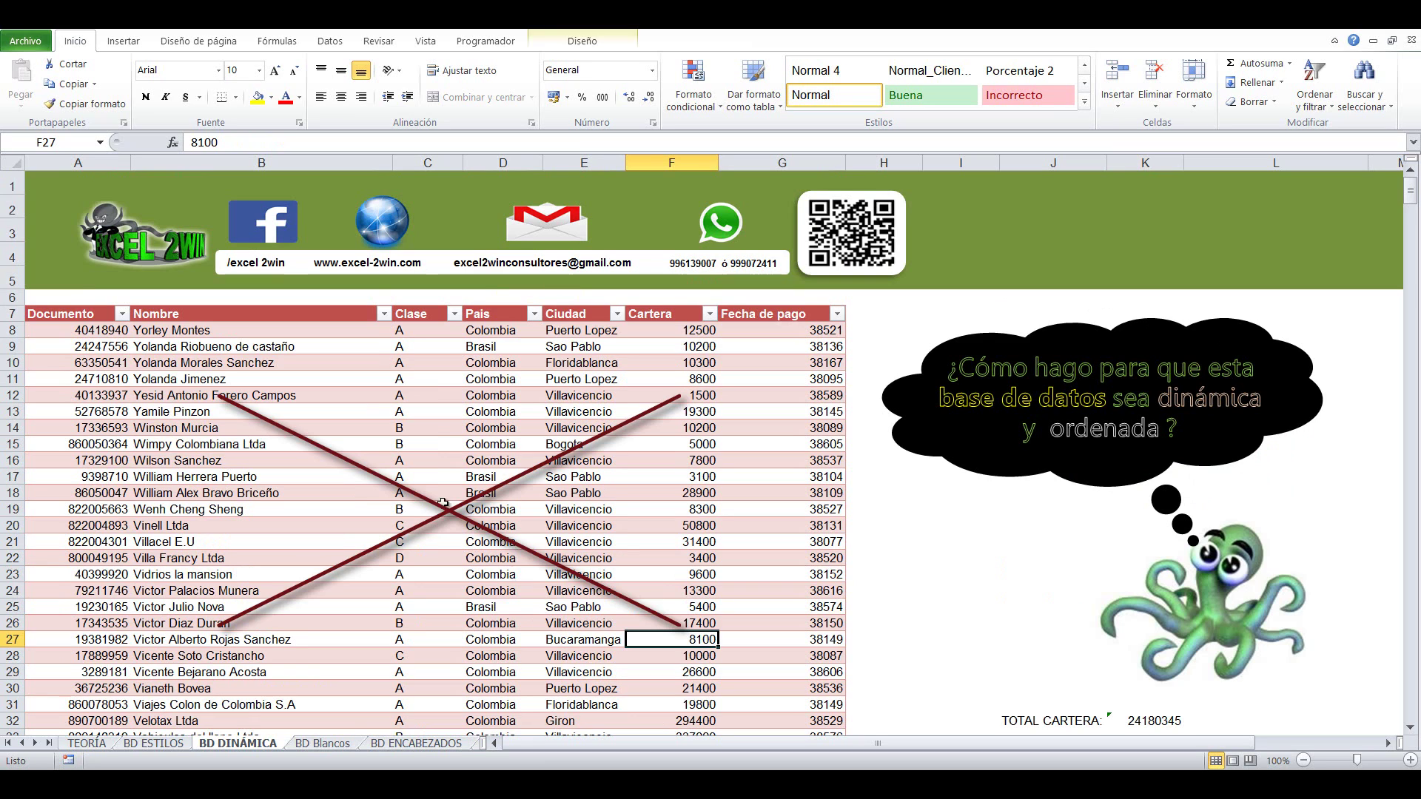
pyautogui.click(253, 613)
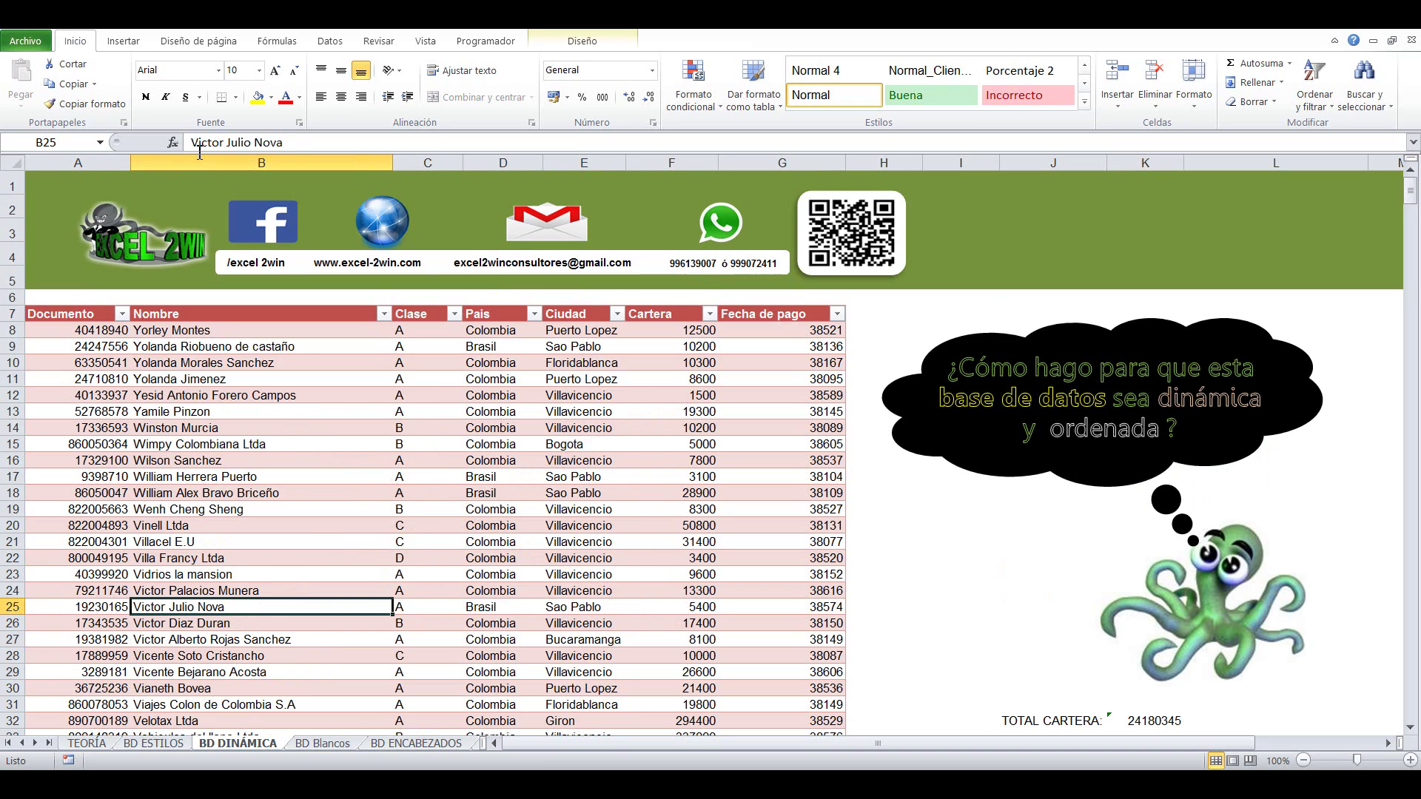
pyautogui.click(121, 40)
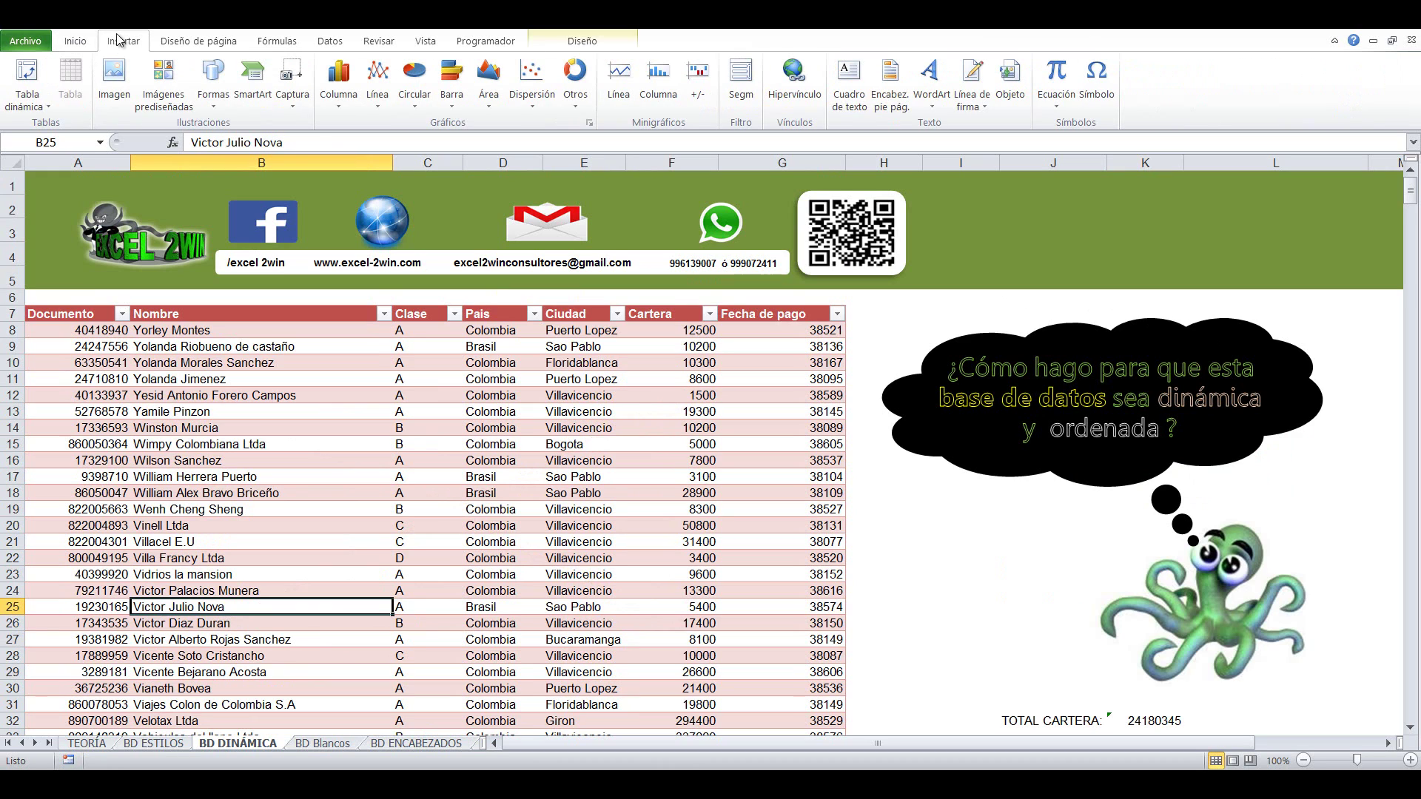
pyautogui.rightClick(80, 80)
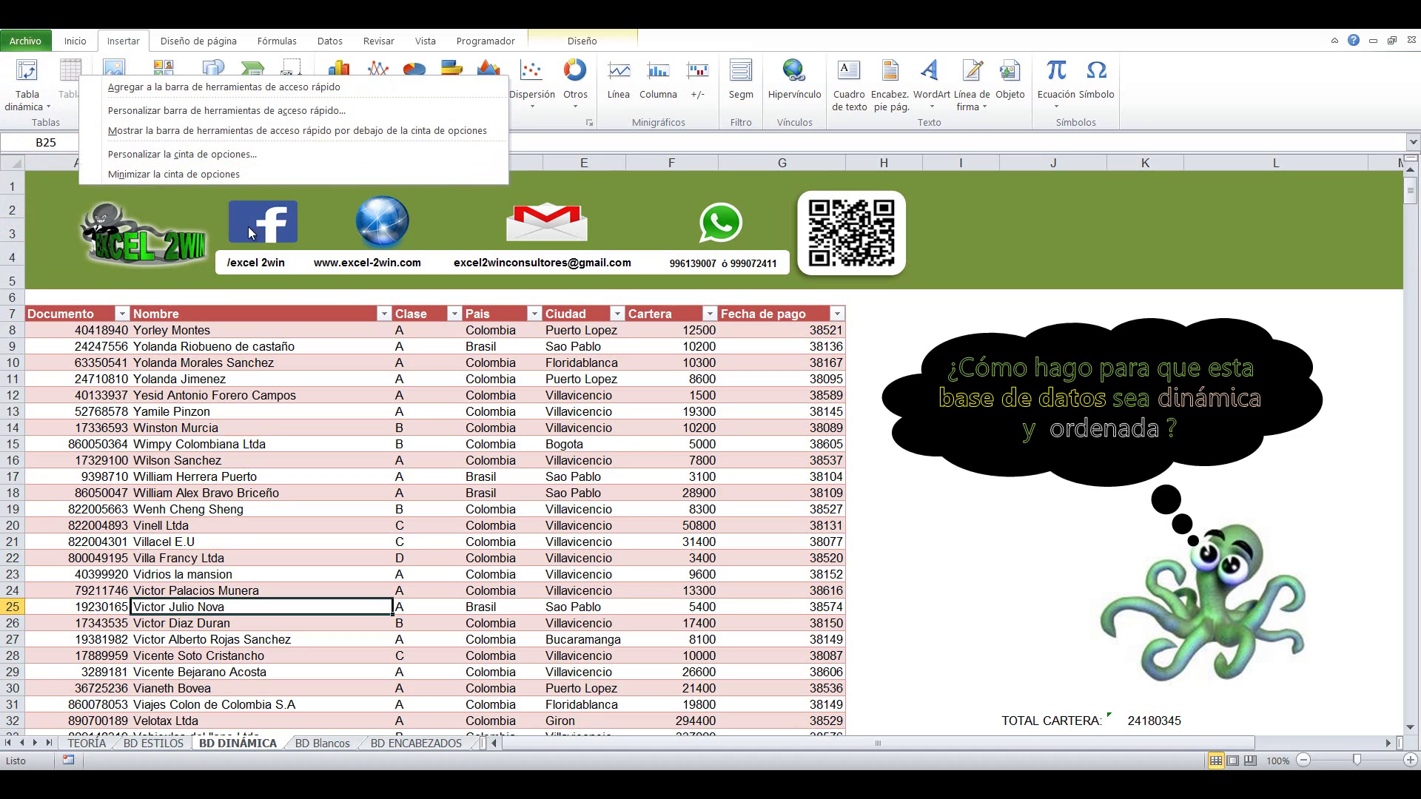
pyautogui.click(331, 361)
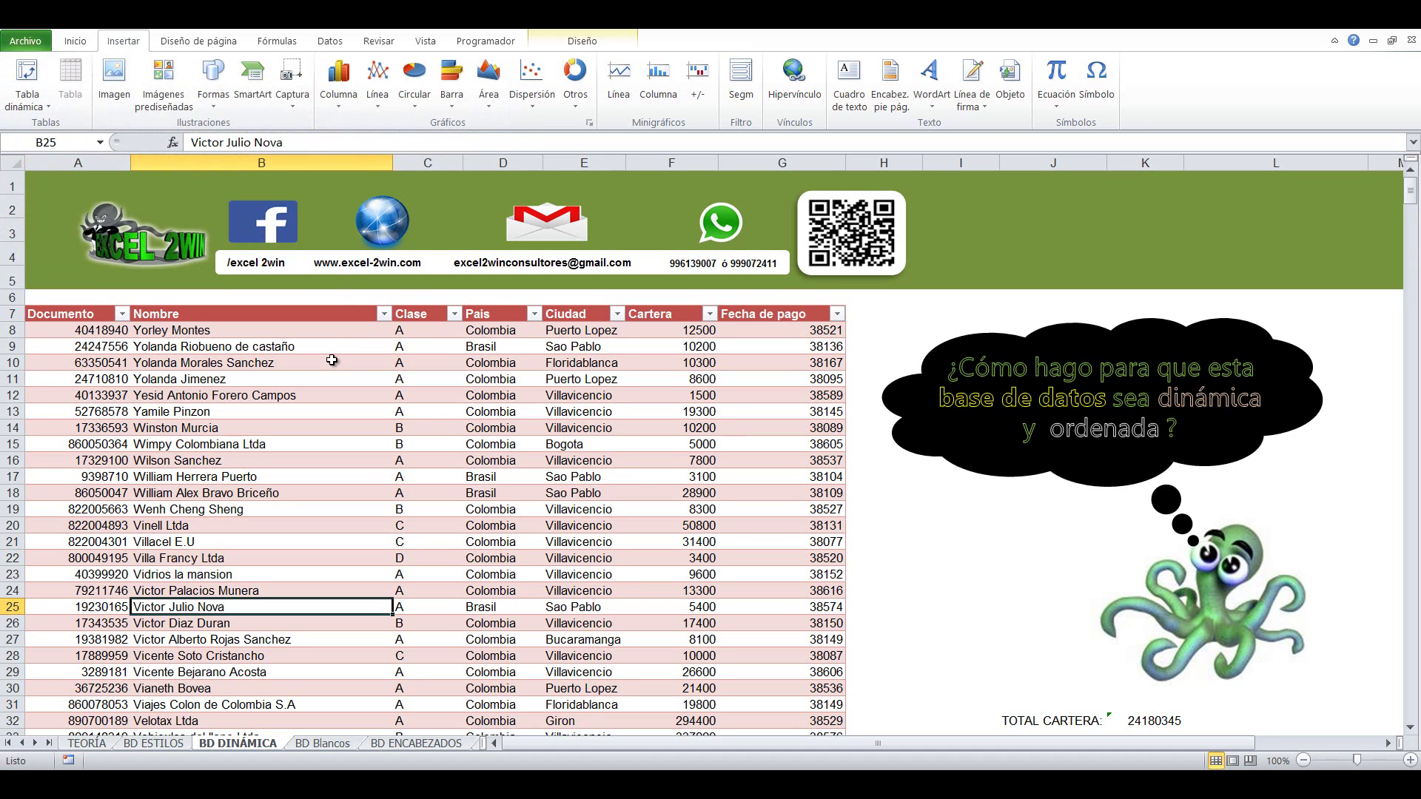
# Try to clear the formats of the table range A7:G642 with Borrar formatos
pyautogui.click(54, 314)
pyautogui.hotkey('ctrl', 'shift', 'Right')
pyautogui.hotkey('ctrl', 'shift', 'Down')
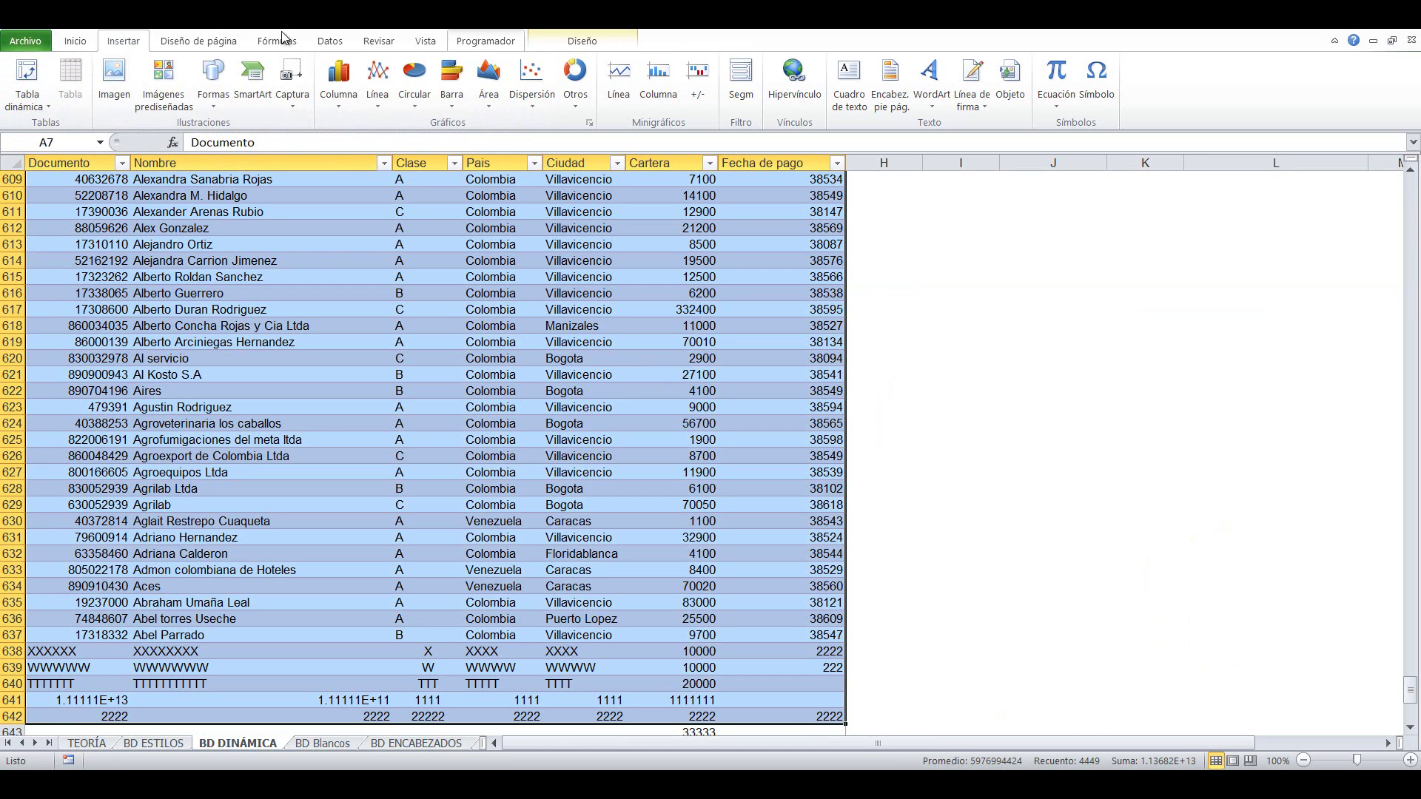
pyautogui.click(87, 40)
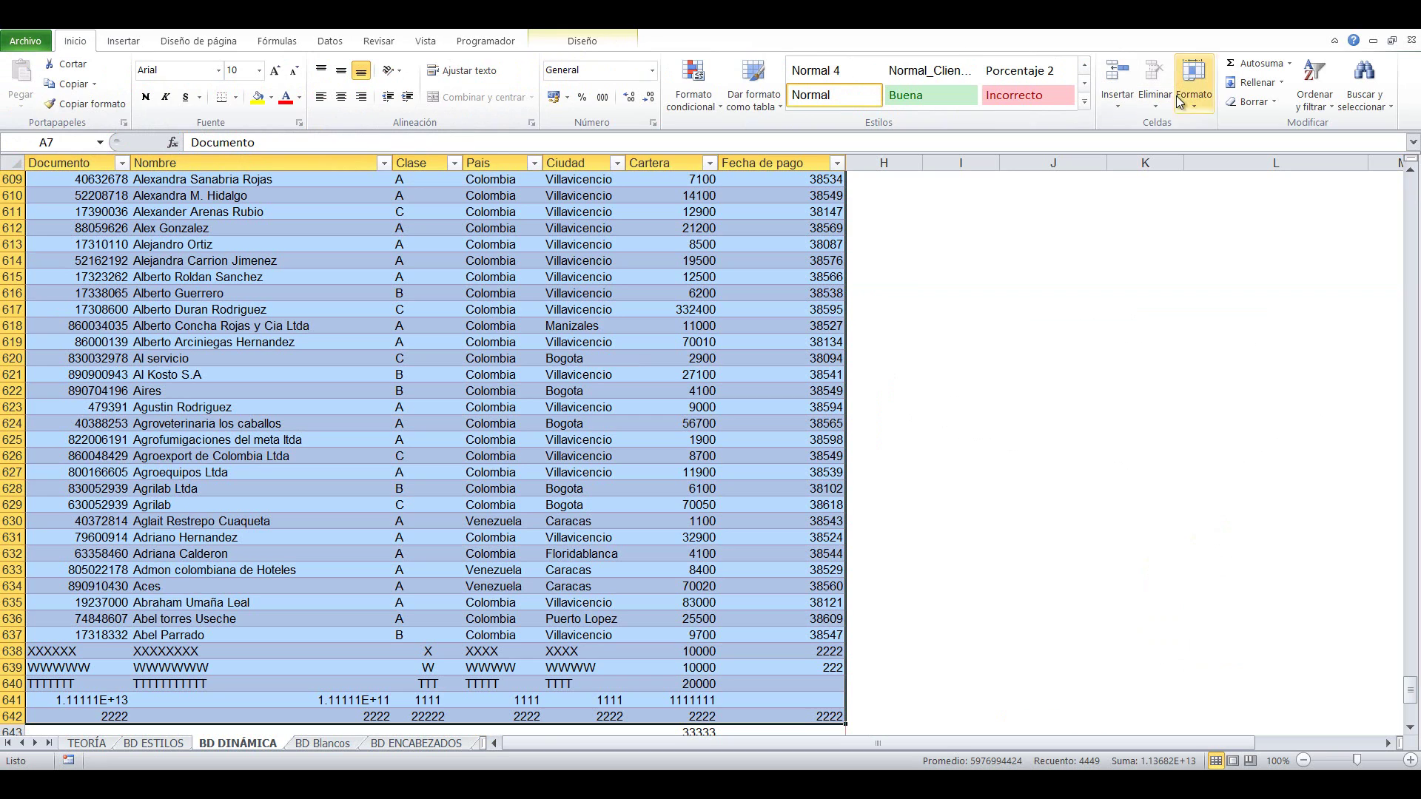
pyautogui.click(1263, 101)
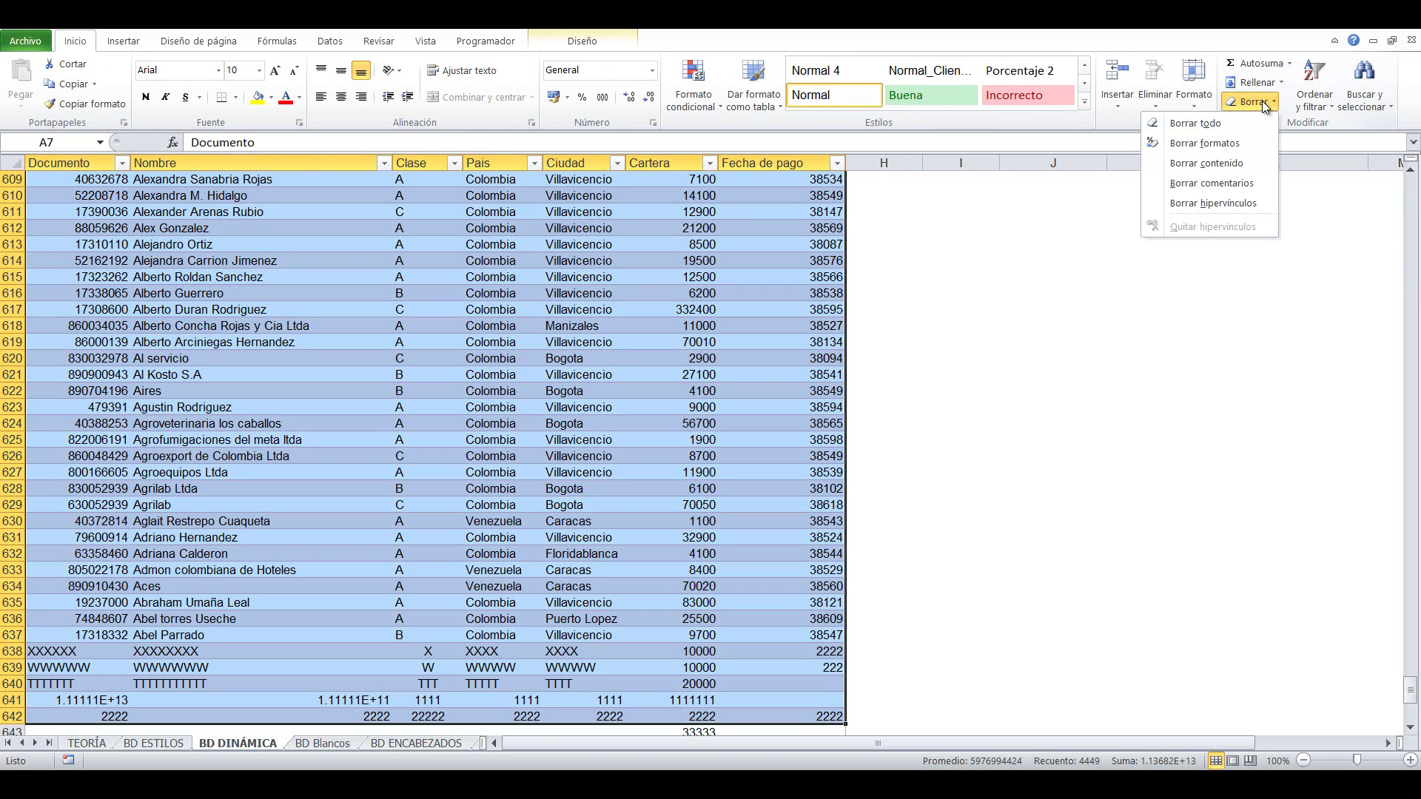
pyautogui.click(1233, 148)
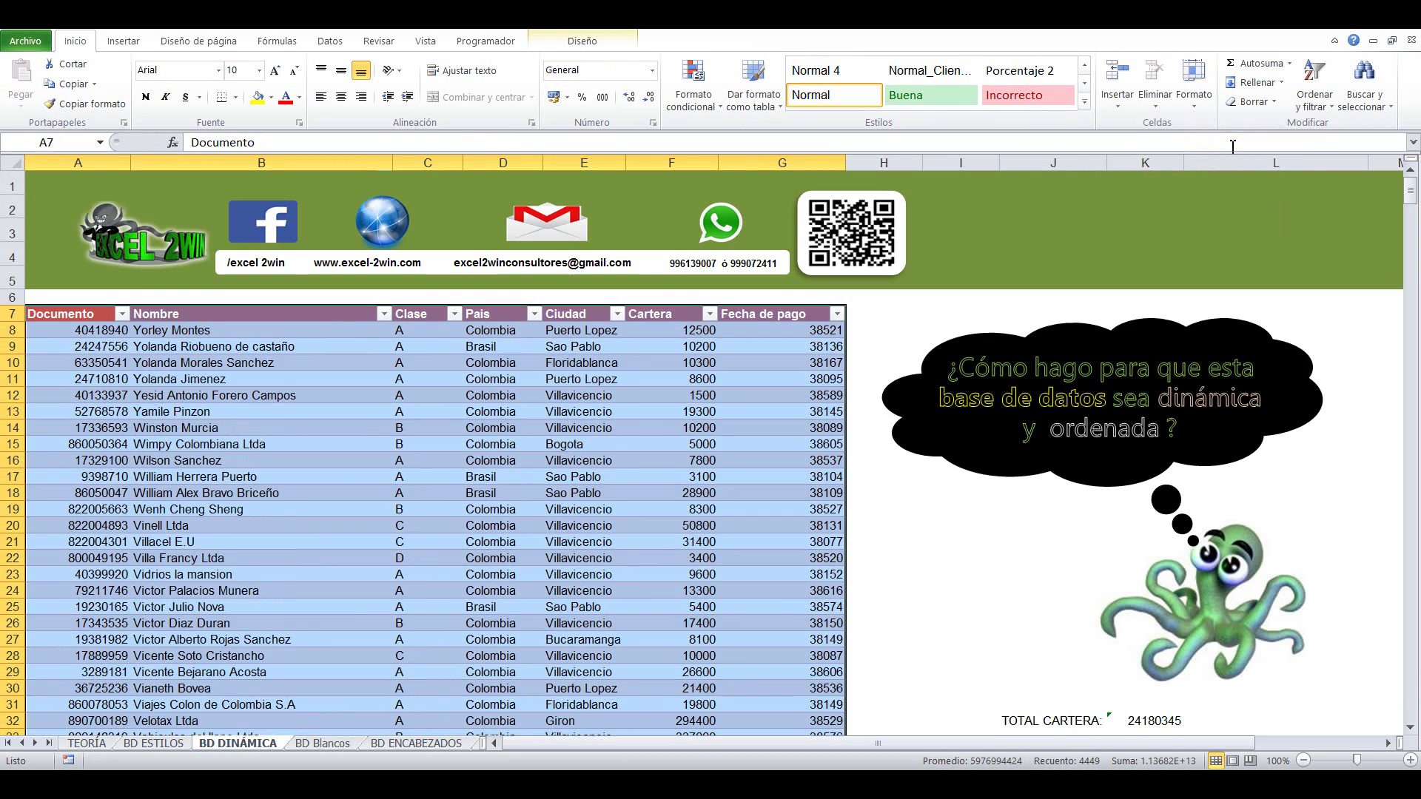
# Convert Tabla1 into a normal range with Convertir en rango
pyautogui.click(525, 391)
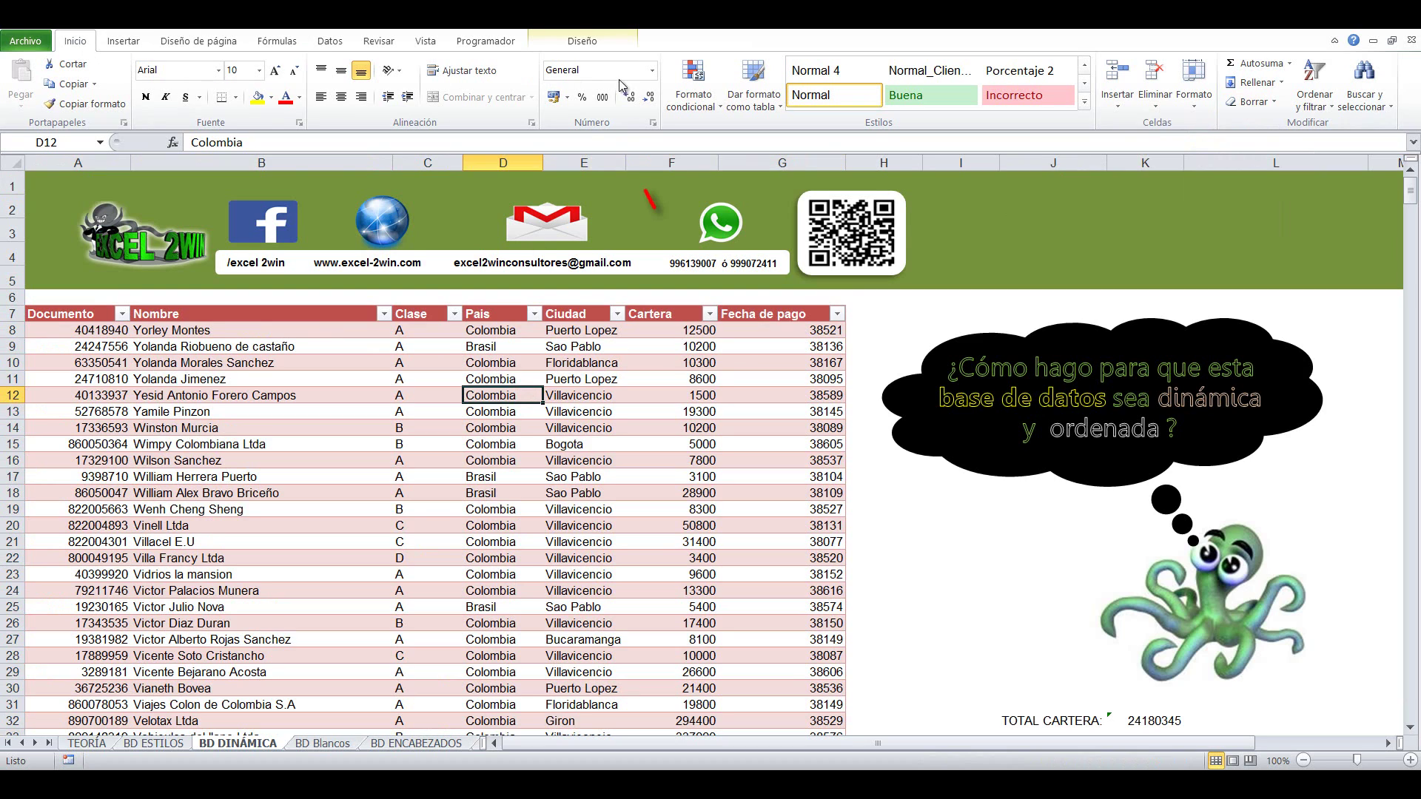
pyautogui.click(581, 41)
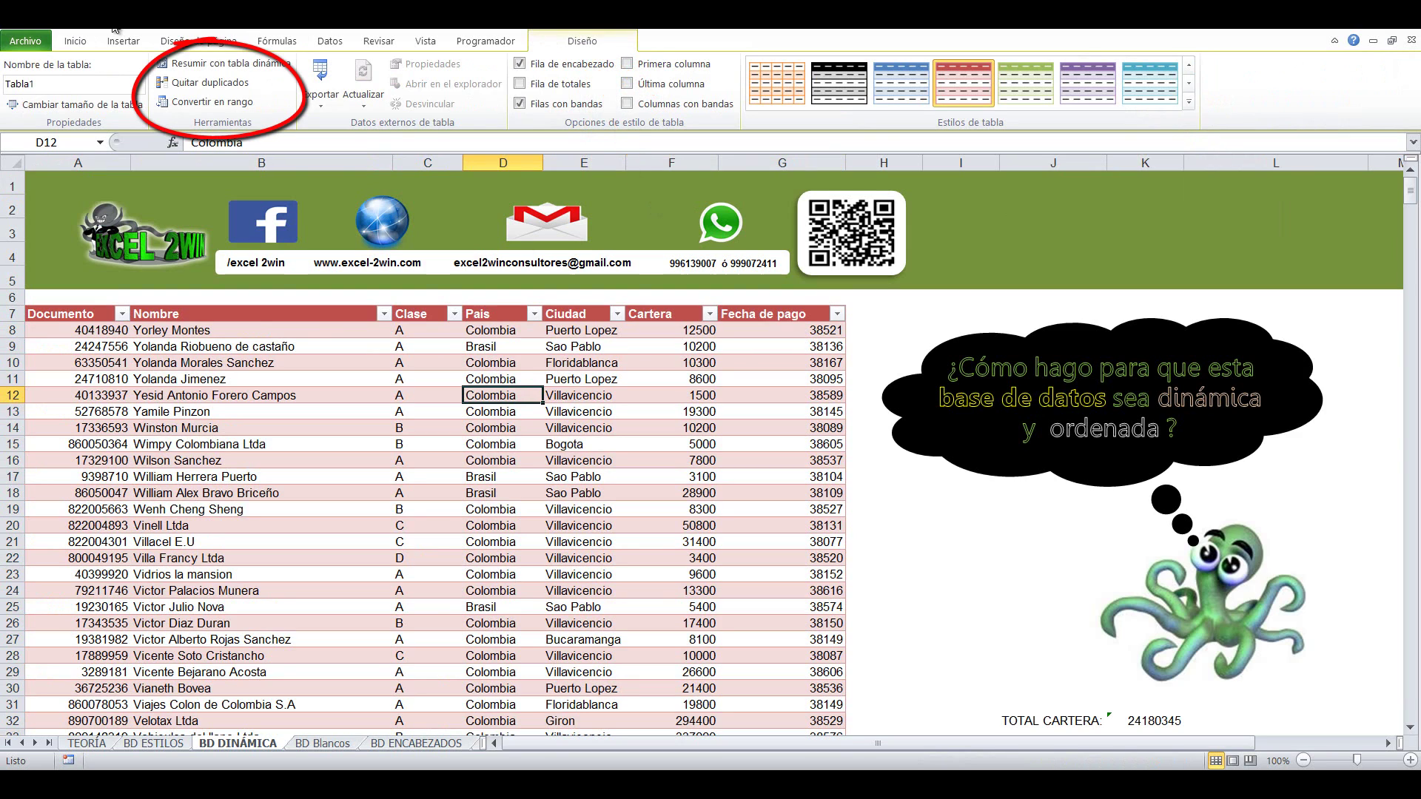
pyautogui.click(242, 100)
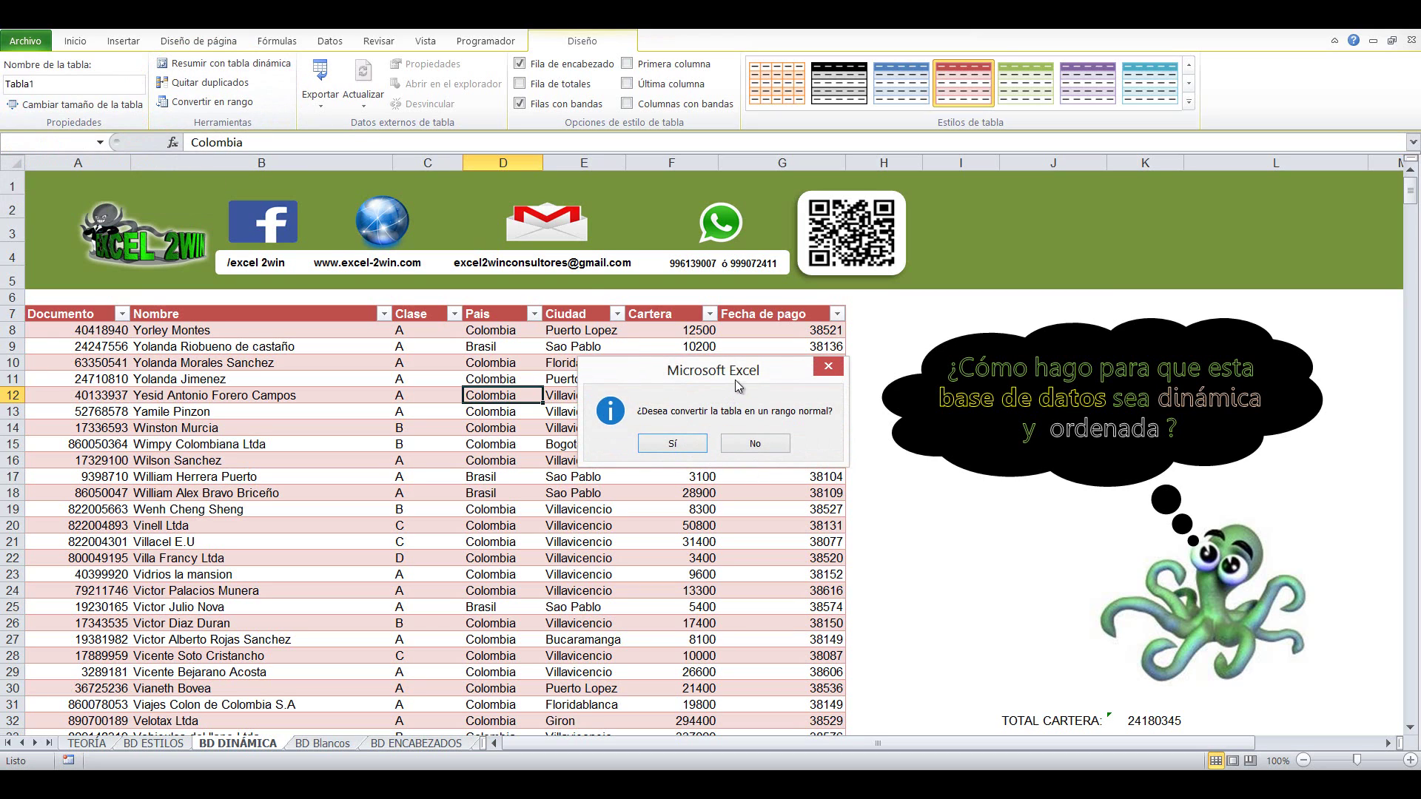
pyautogui.moveTo(749, 375); pyautogui.dragTo(641, 340)
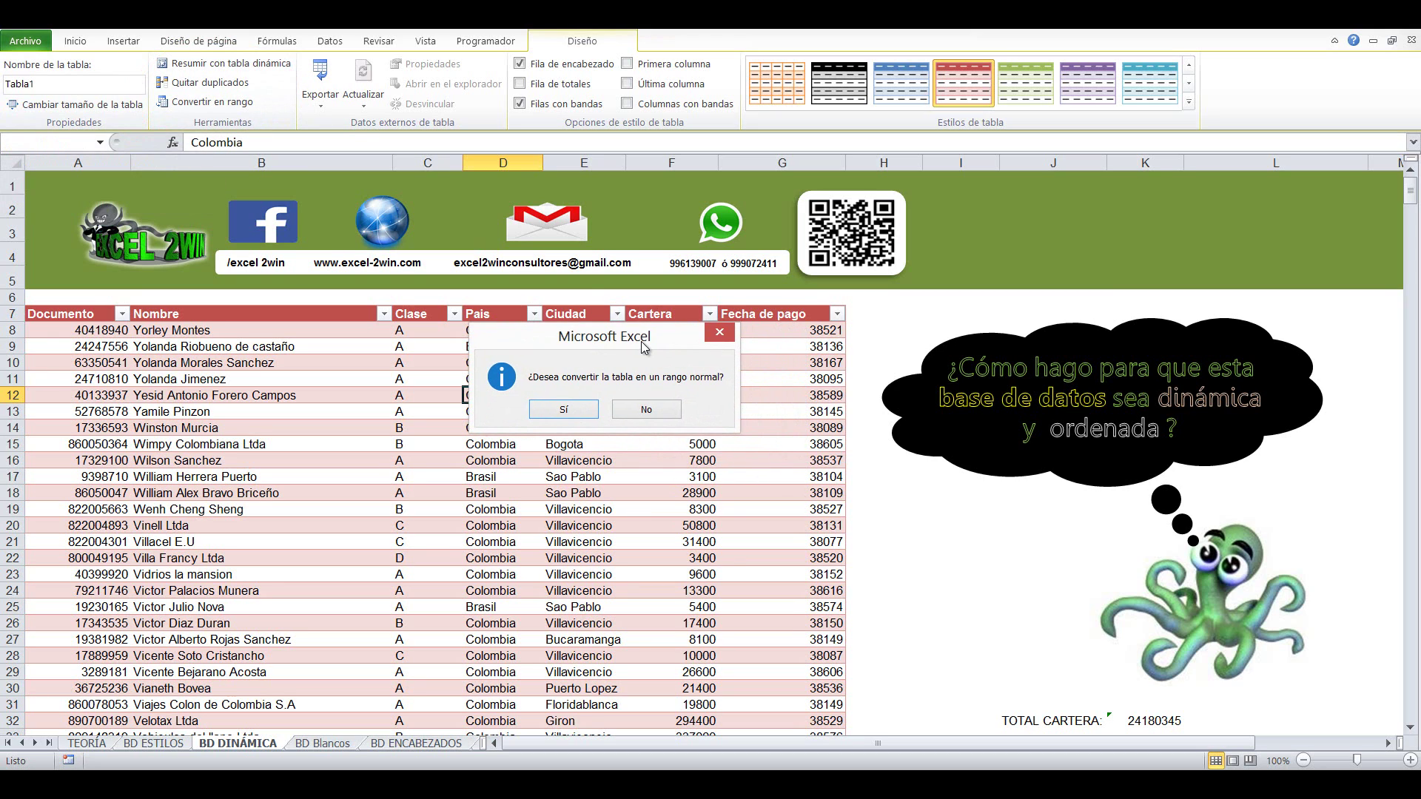
pyautogui.click(578, 412)
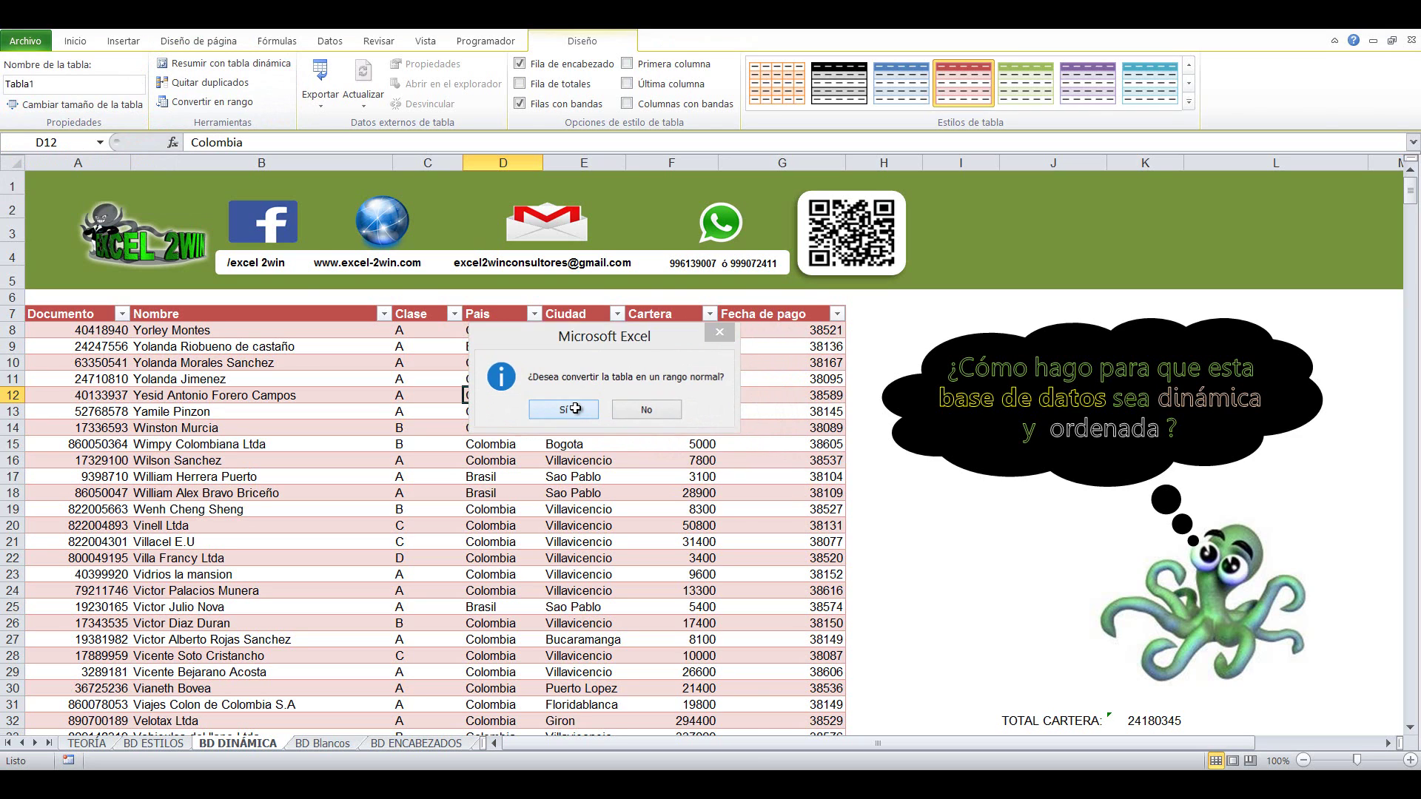
pyautogui.click(260, 449)
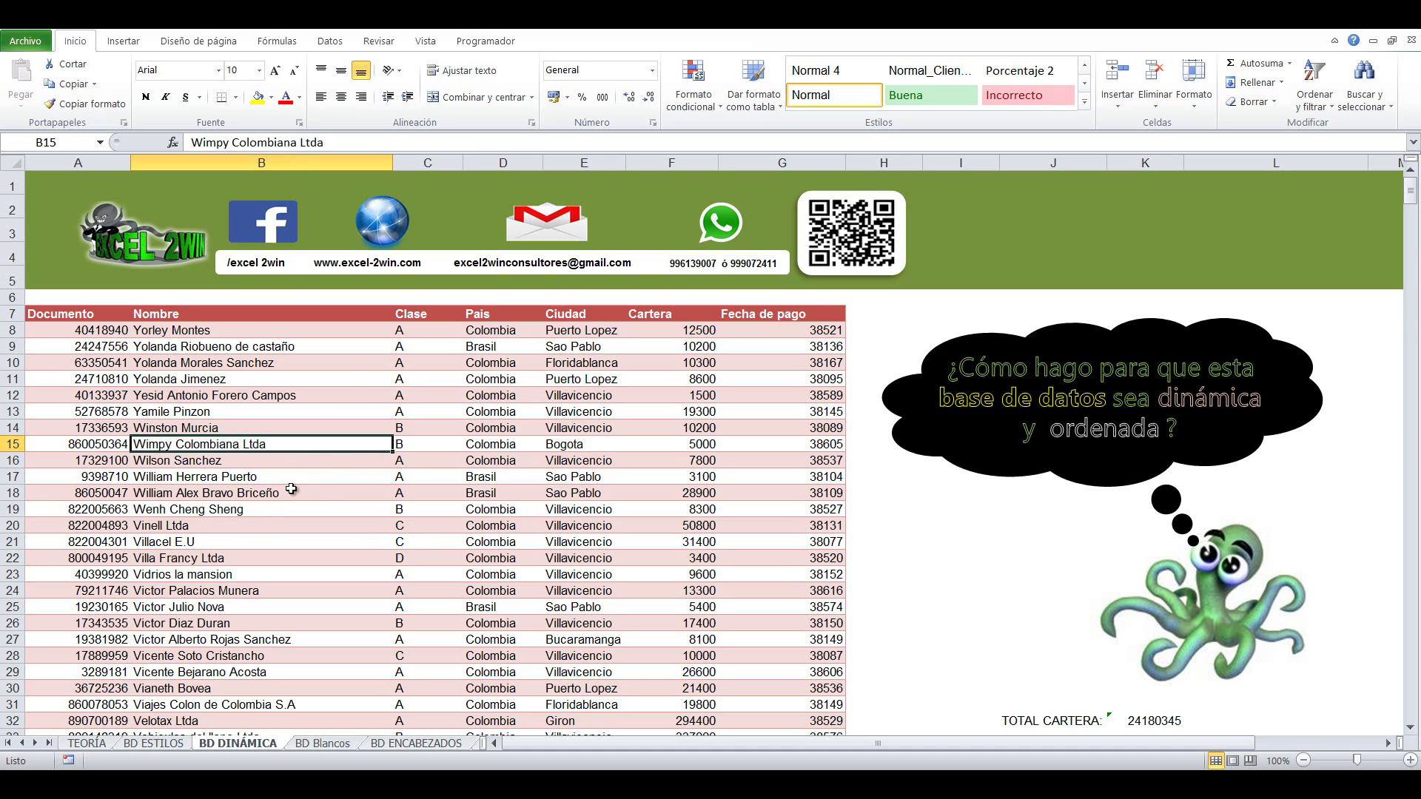
# Examine the header row and first records of the converted range for any remaining table features such as filter arrows
pyautogui.click(81, 314)
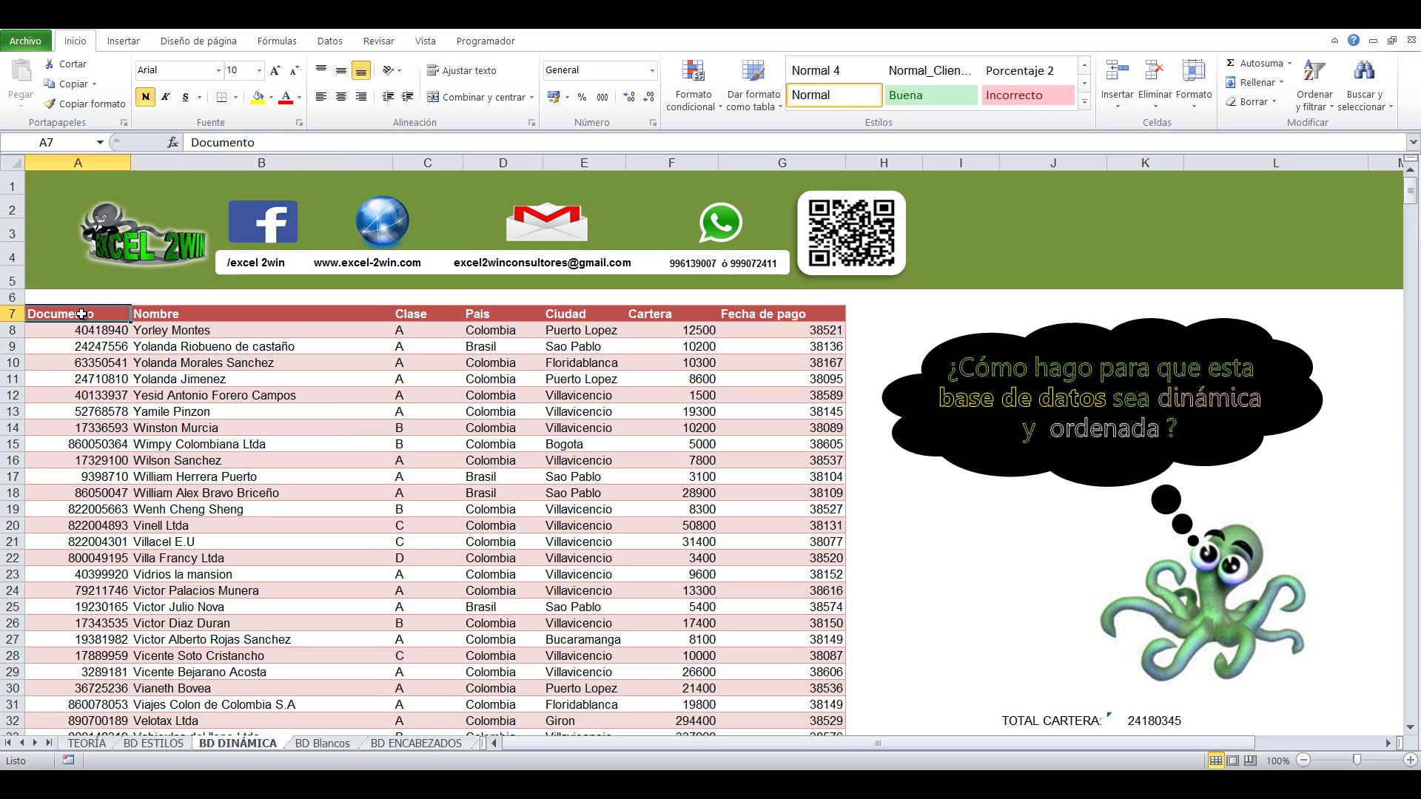
pyautogui.press('Right')
pyautogui.press('Right')
pyautogui.press('Right')
pyautogui.press('Right')
pyautogui.press('Down')
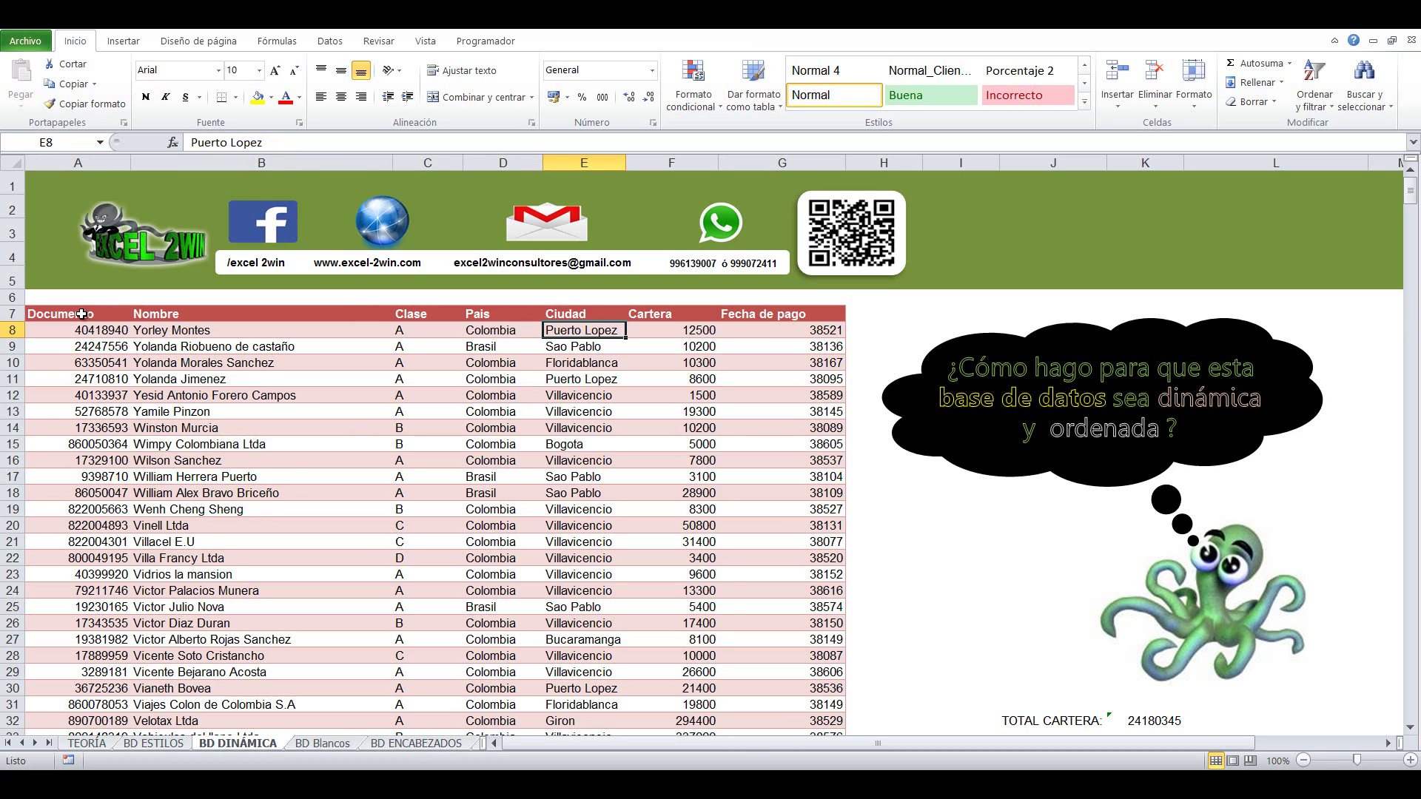
pyautogui.click(82, 314)
pyautogui.press('Down')
pyautogui.press('Down')
pyautogui.press('Down')
pyautogui.press('Down')
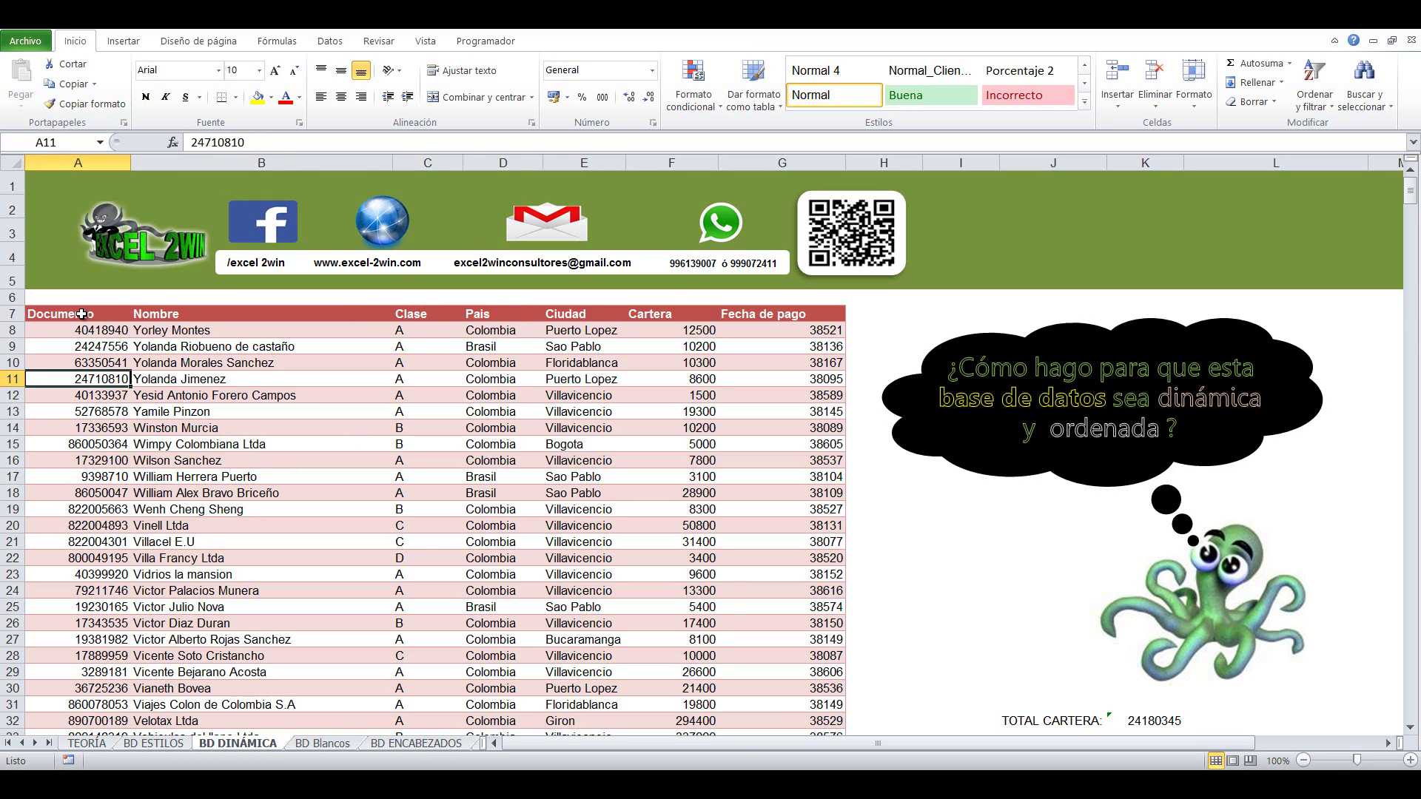
pyautogui.click(81, 314)
pyautogui.press('Down')
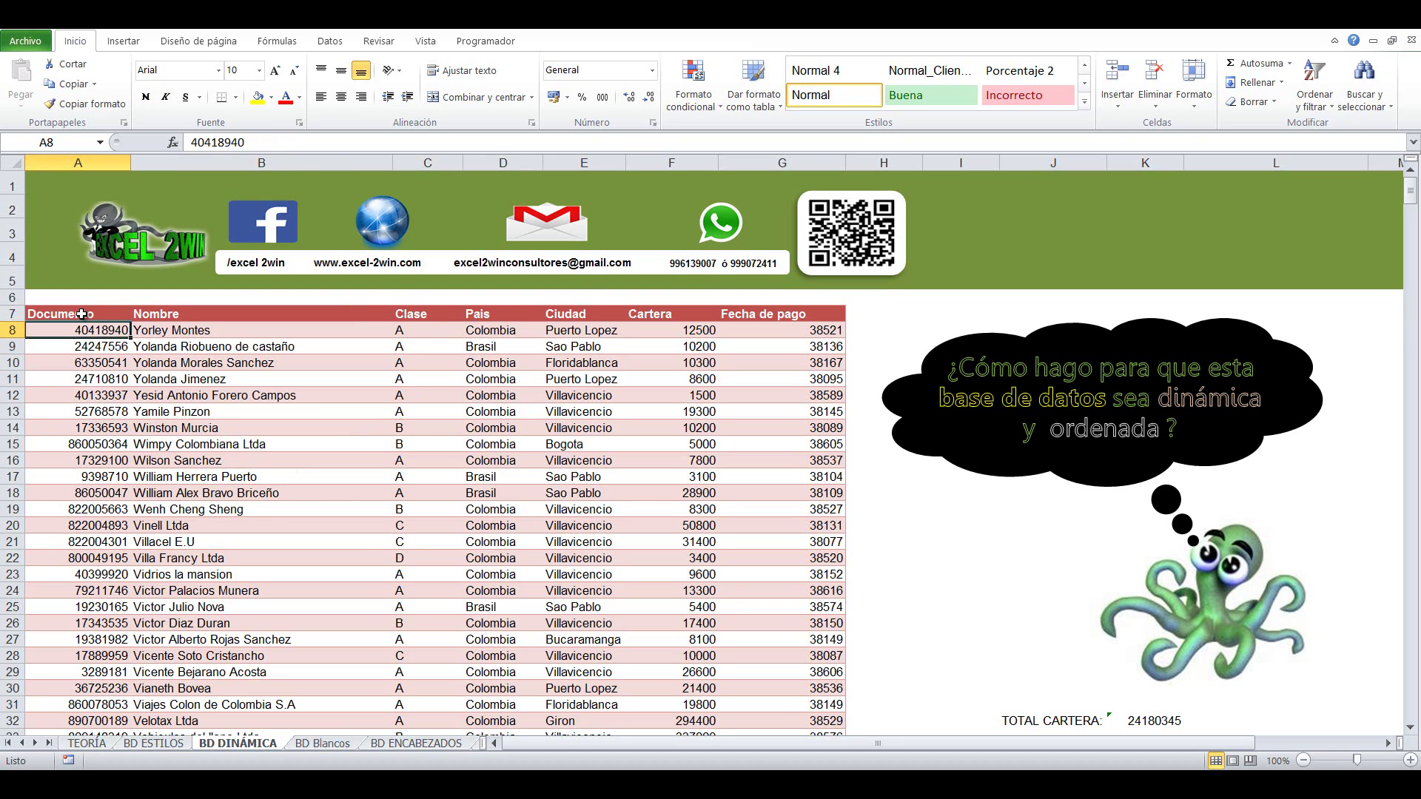
# Apply the cell style 20% - Énfasis4 to the whole converted database range starting at A7, including its header row
pyautogui.hotkey('ctrl', 'shift', 'Right')
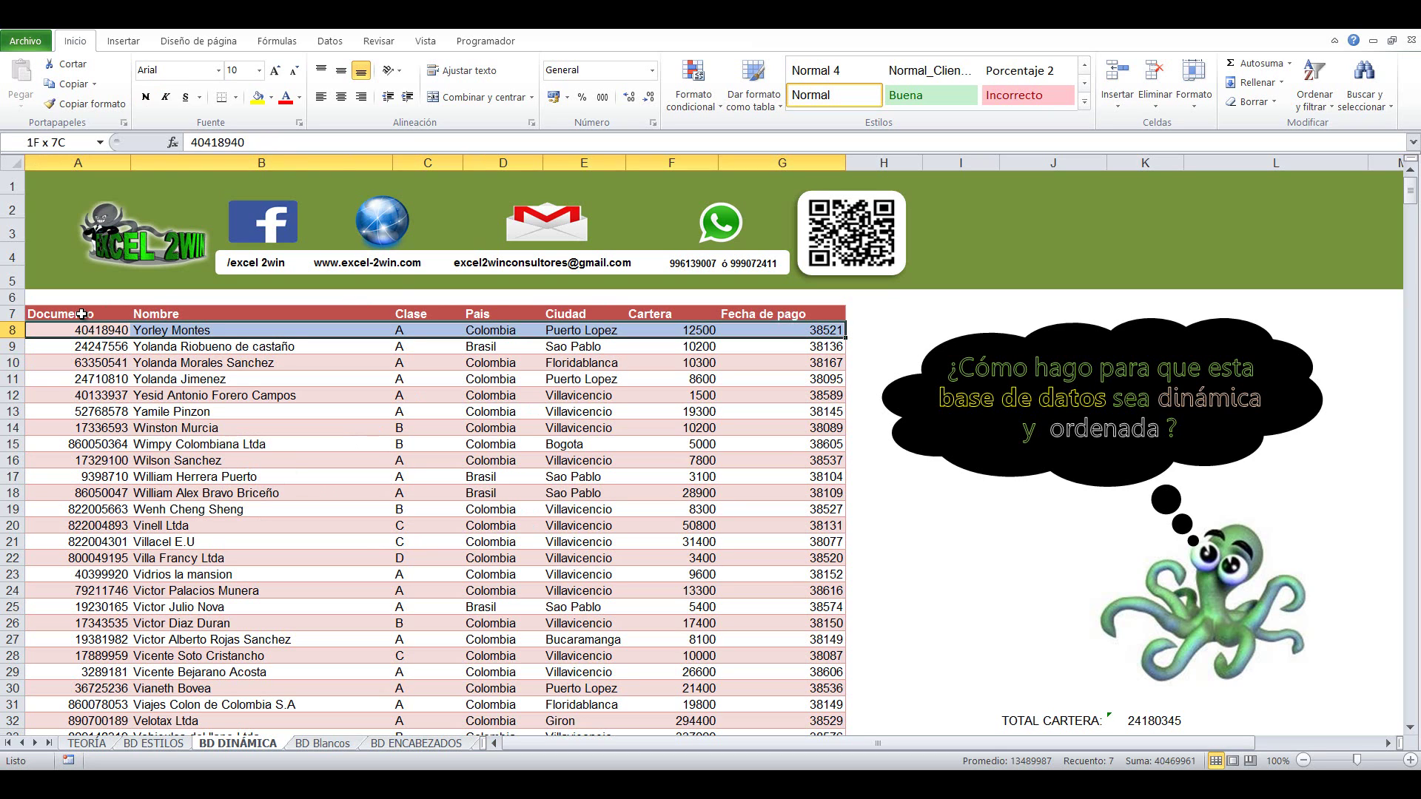
pyautogui.press('Up')
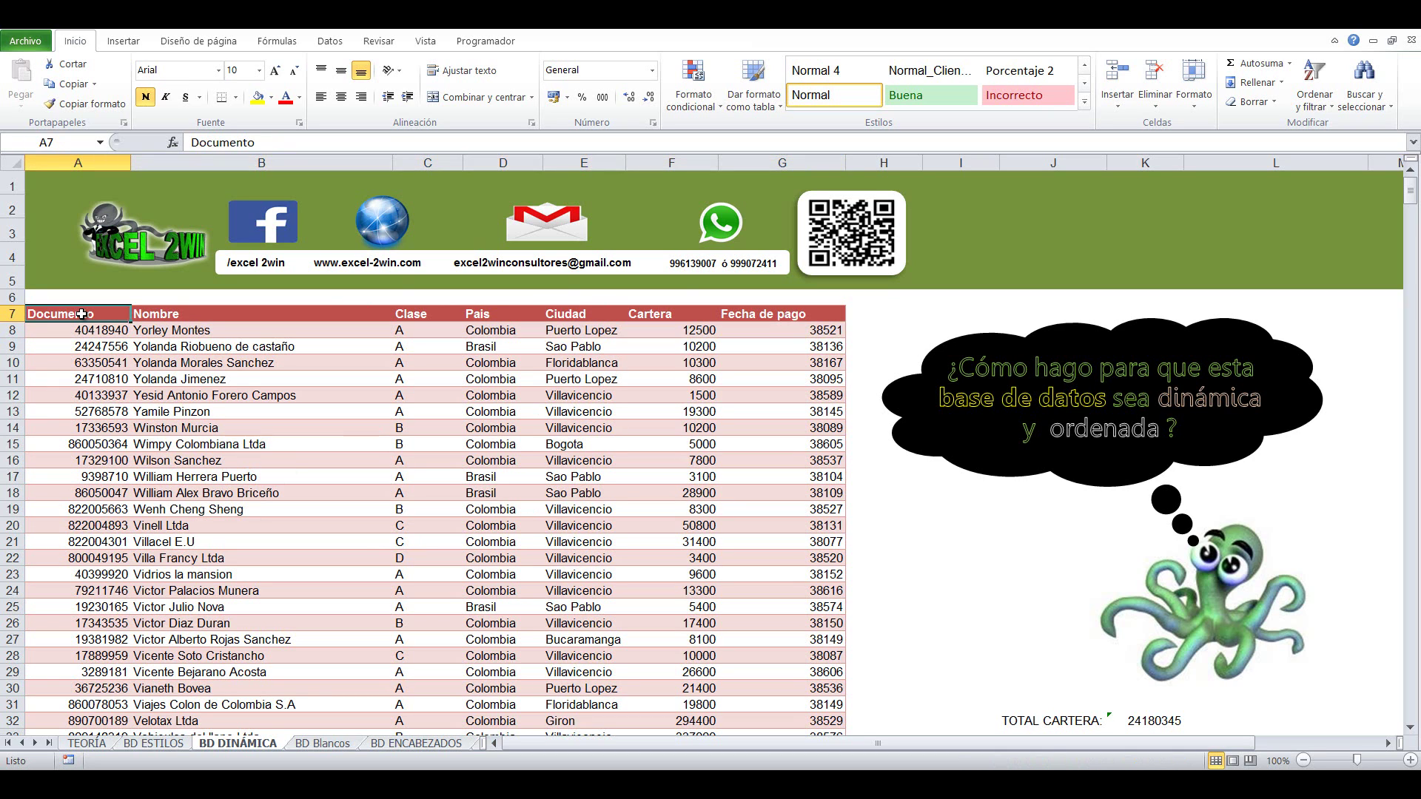
pyautogui.hotkey('ctrl', 'a')
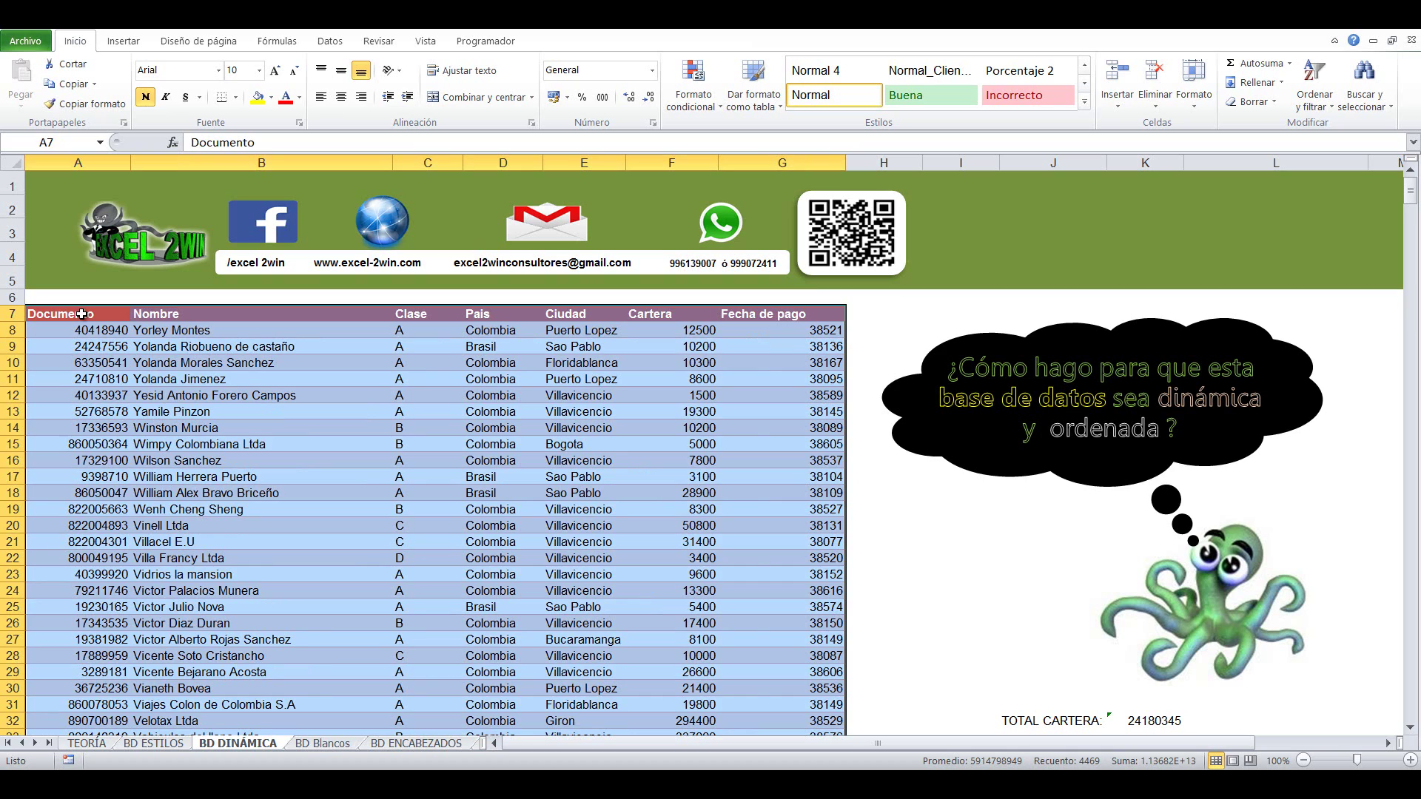
pyautogui.click(1273, 102)
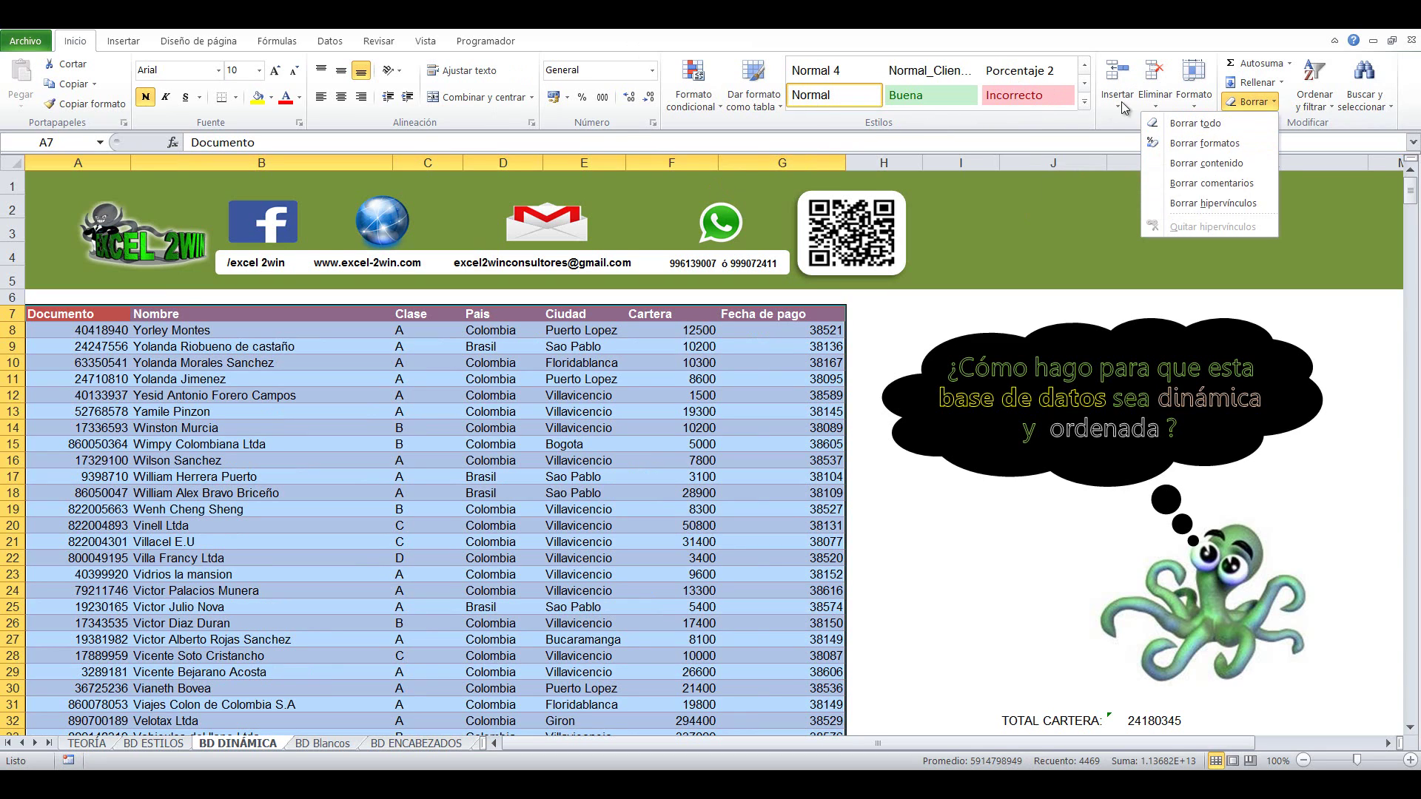
pyautogui.click(1085, 102)
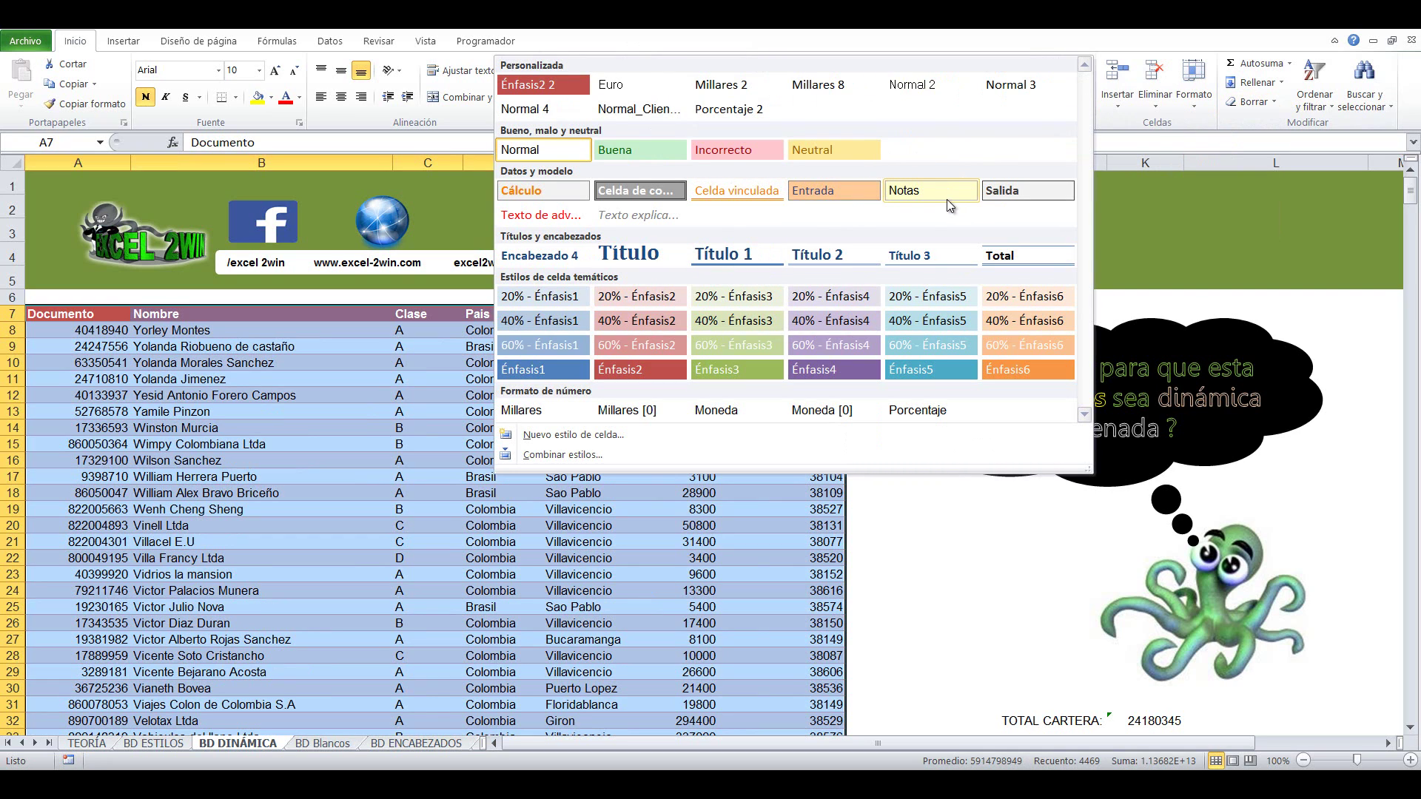
pyautogui.click(844, 296)
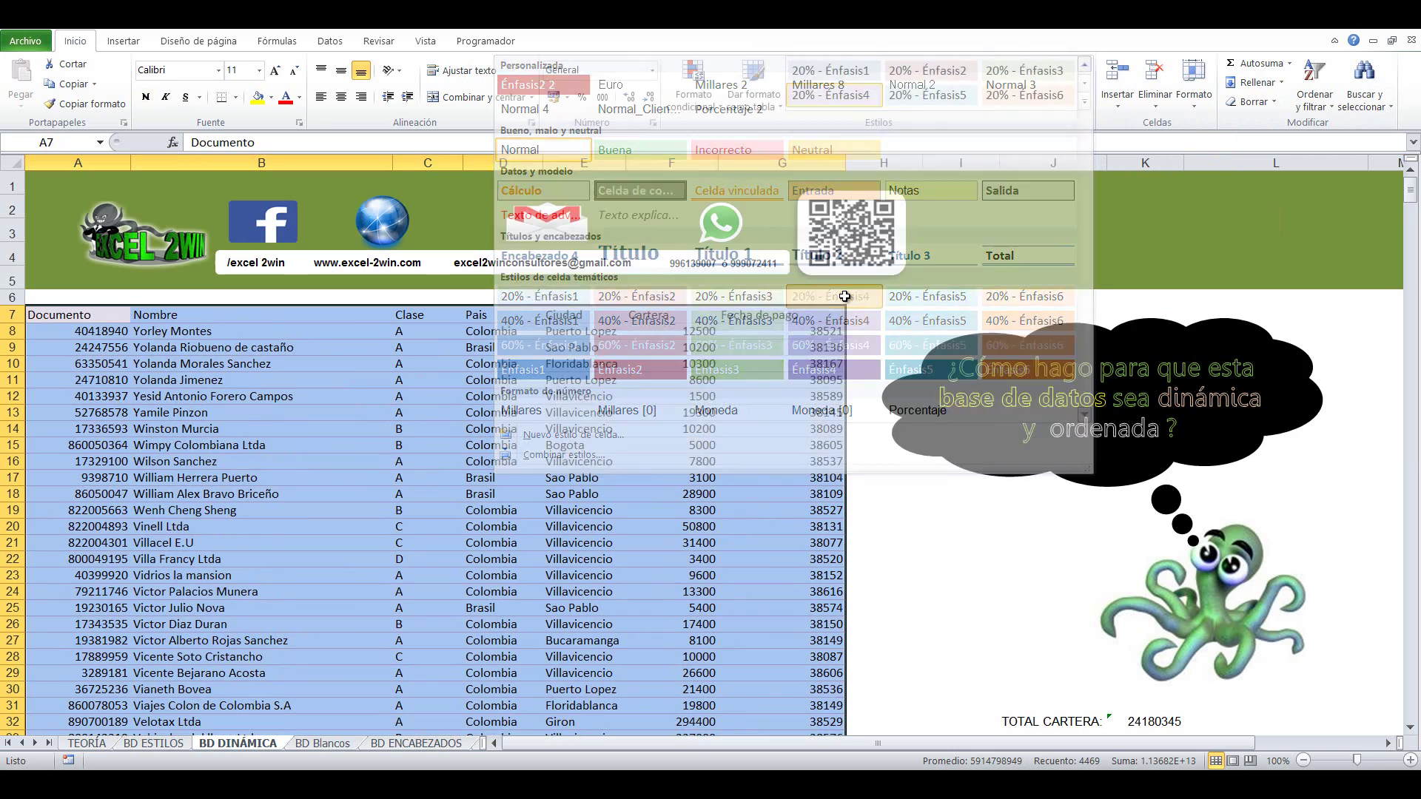
pyautogui.click(640, 399)
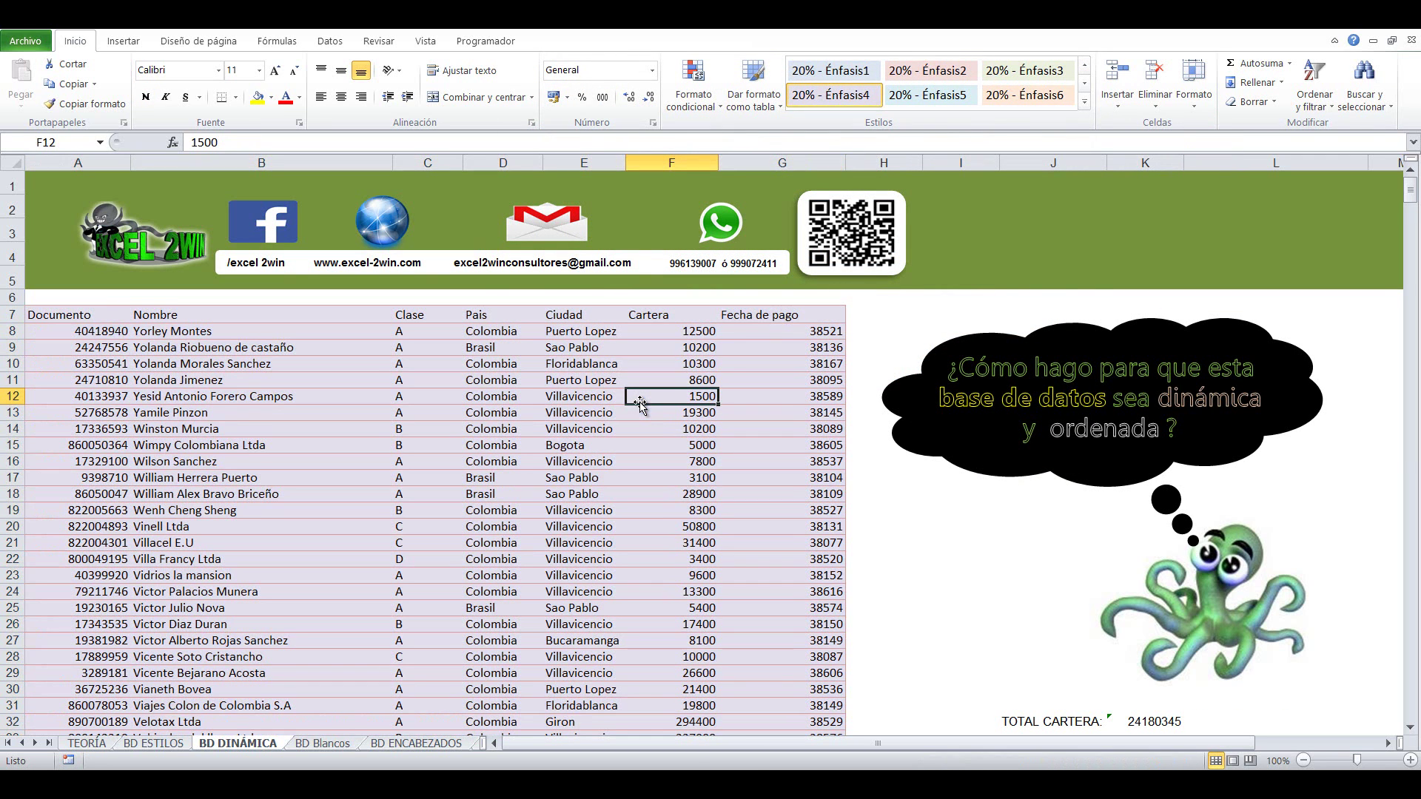
pyautogui.press('Up')
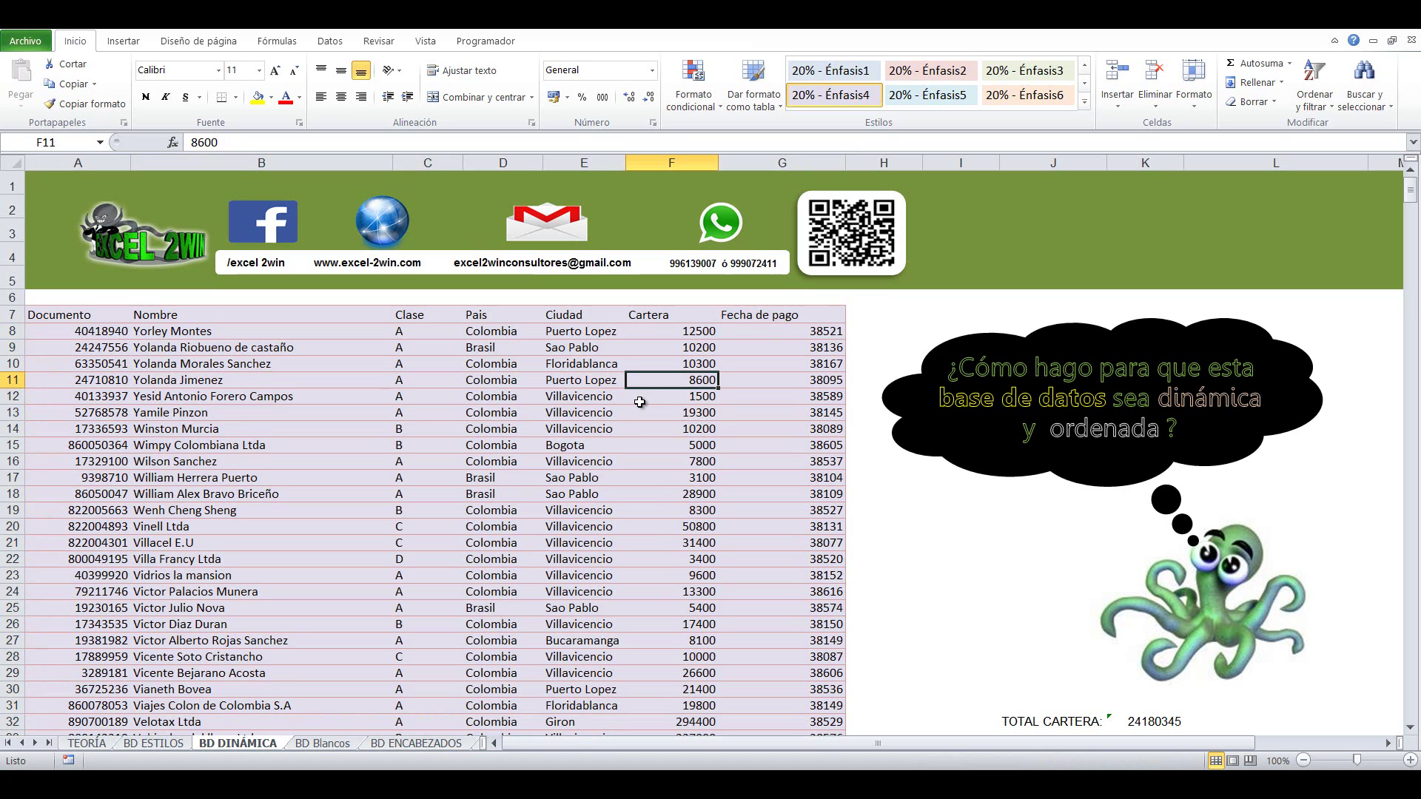